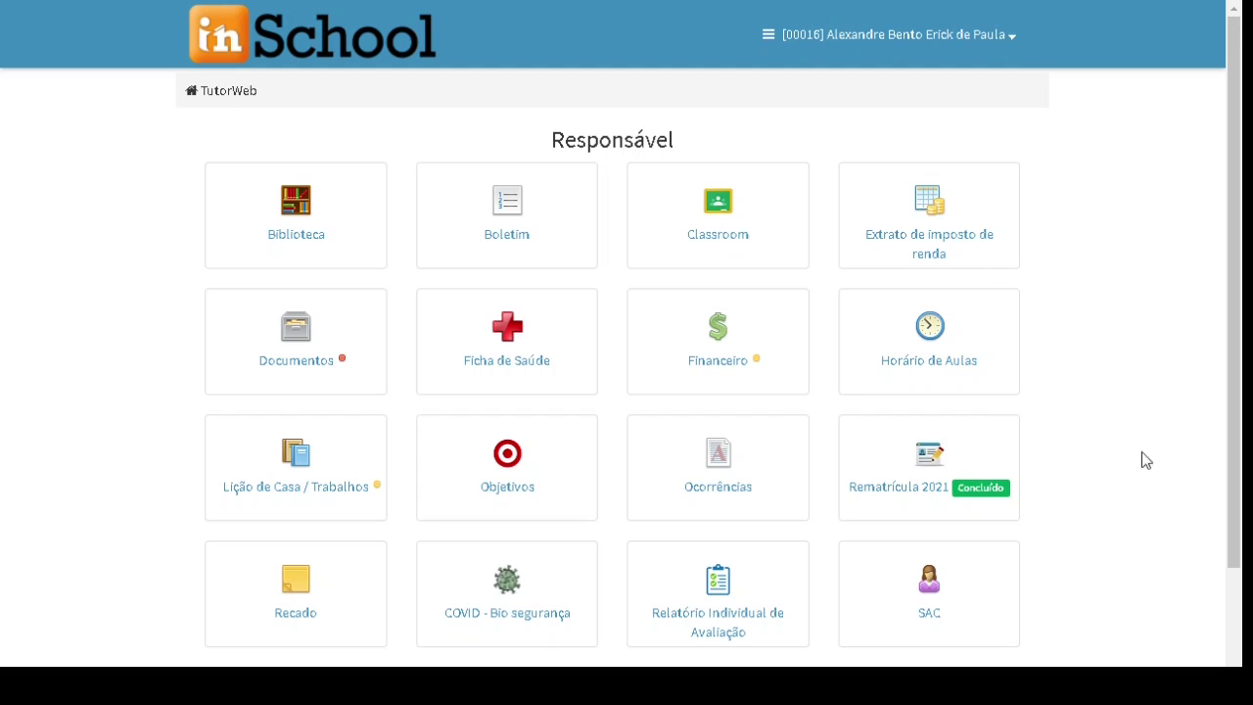
# Search the Biblioteca catalogue for "ch" and return to the TutorWeb home page.
pyautogui.scroll(-2, 1155, 238)
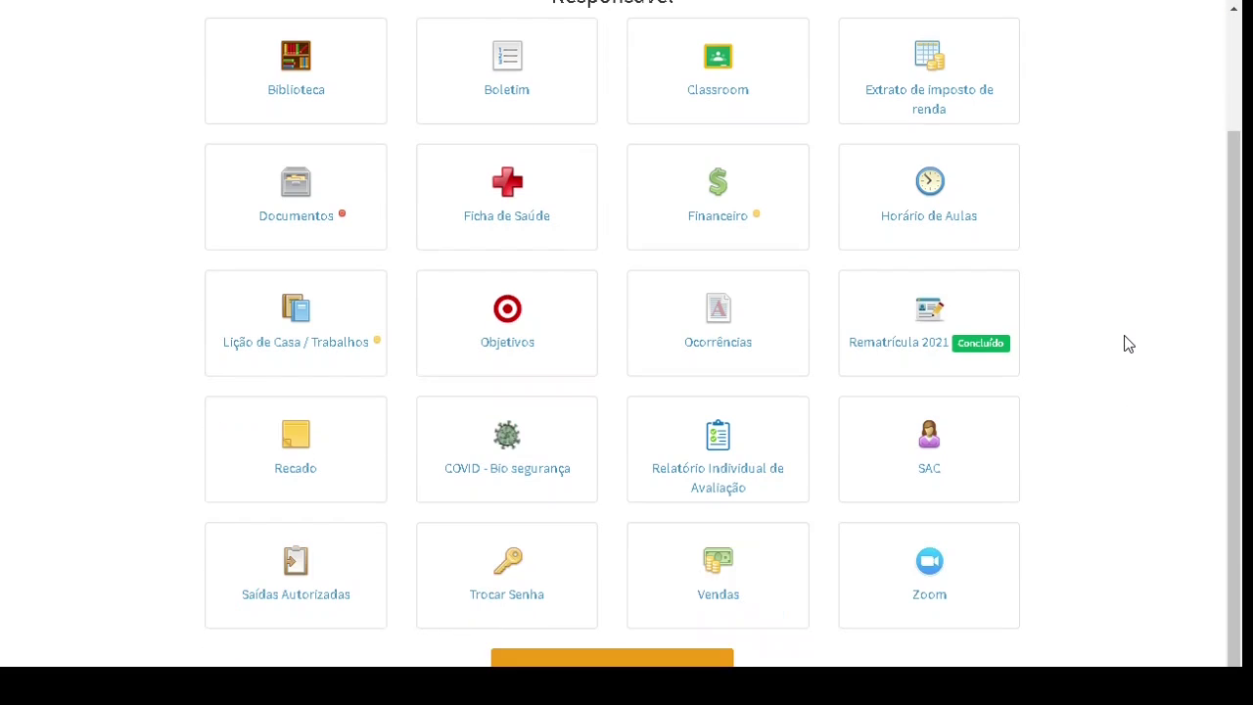
pyautogui.scroll(2, 1127, 341)
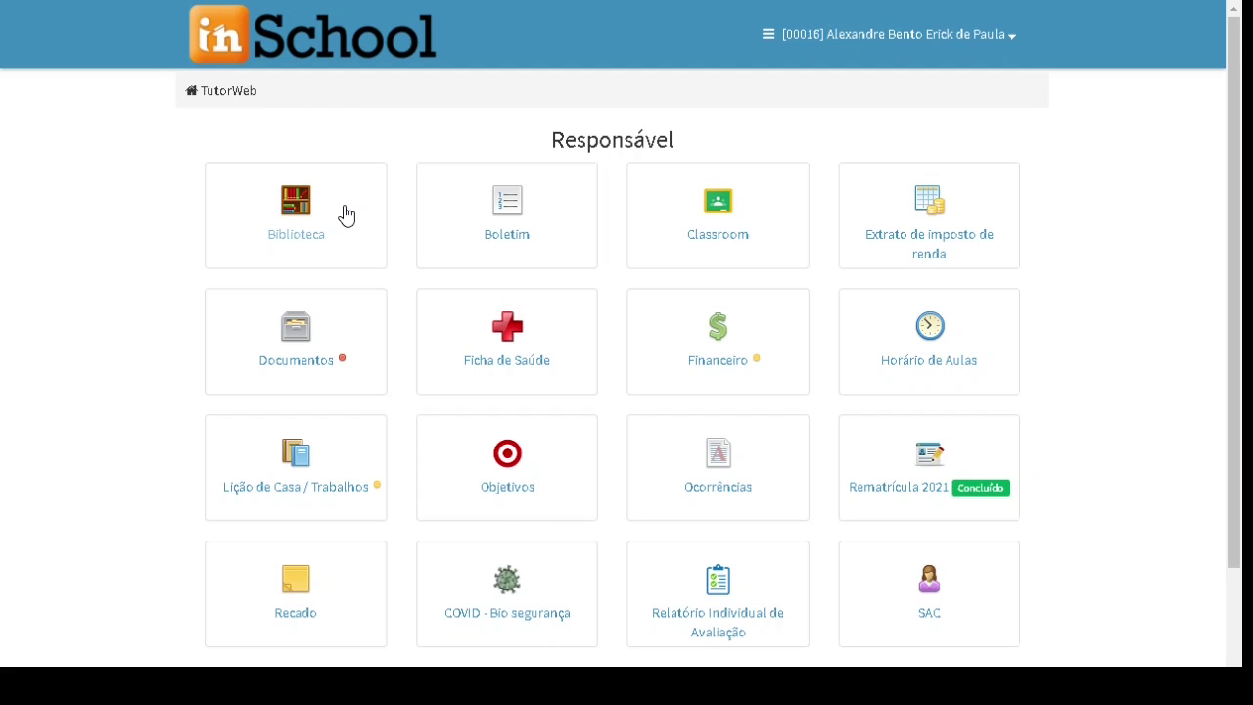
pyautogui.click(347, 212)
pyautogui.click(383, 202)
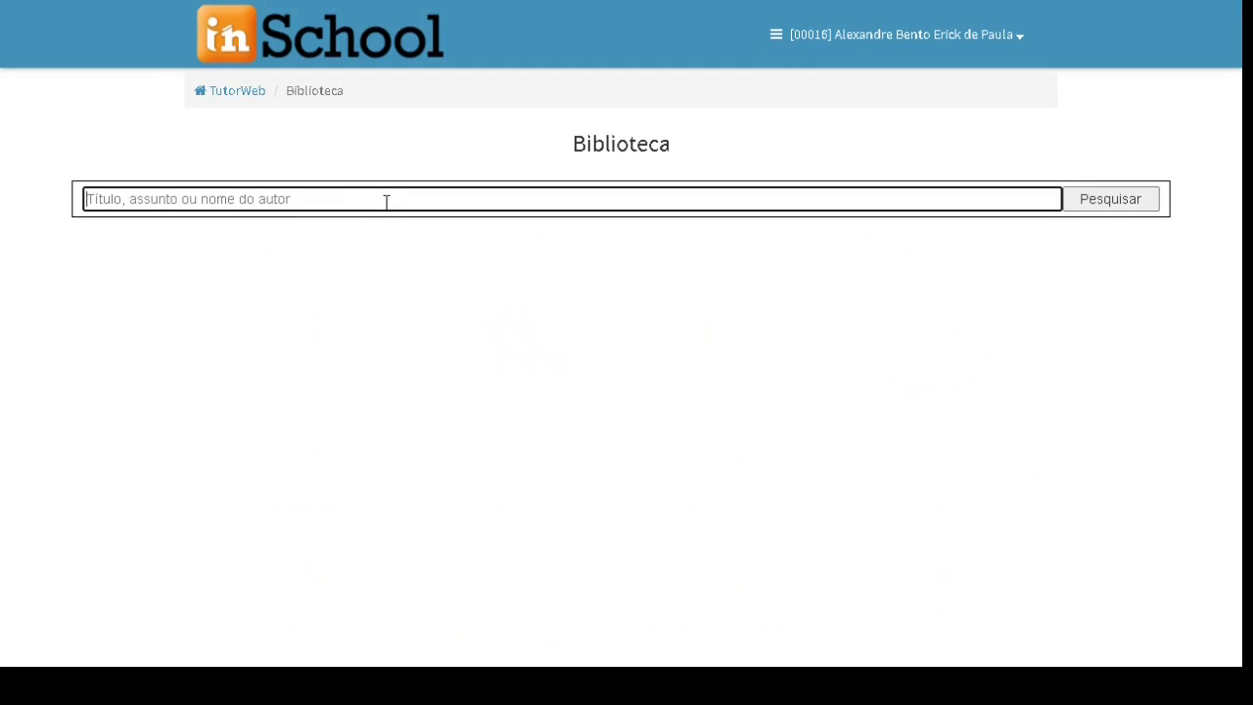
pyautogui.write('ch')
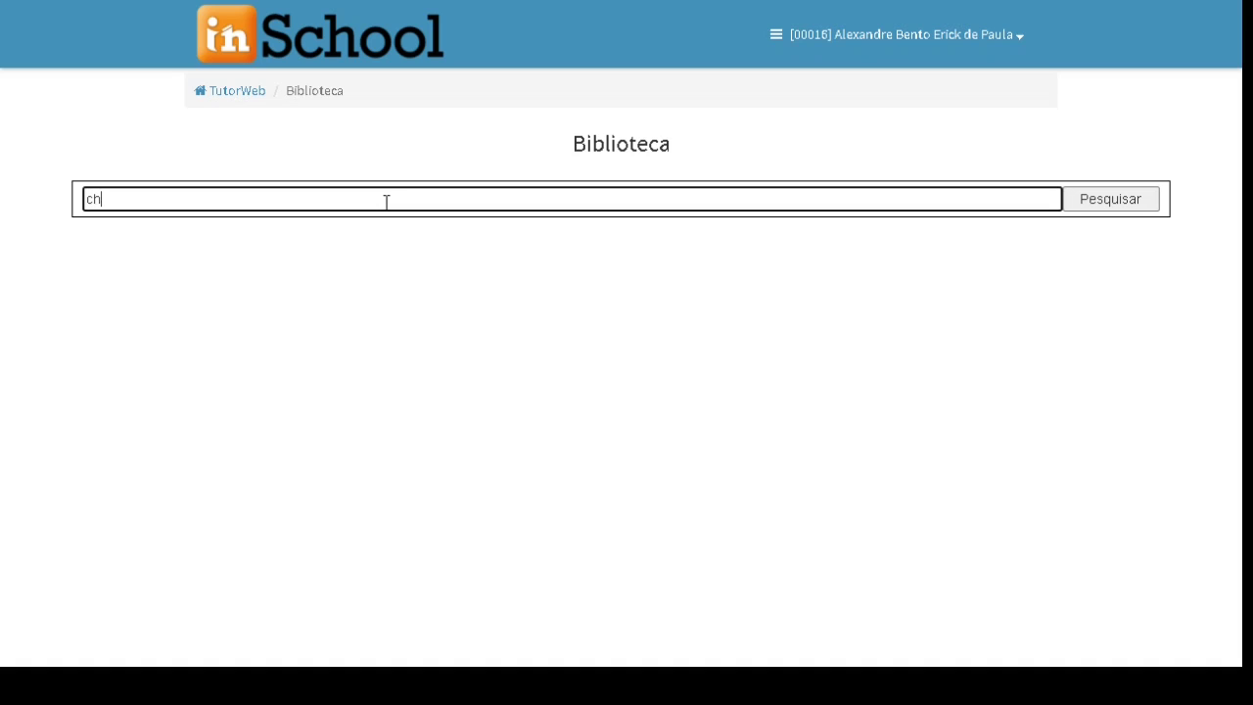
pyautogui.click(1128, 207)
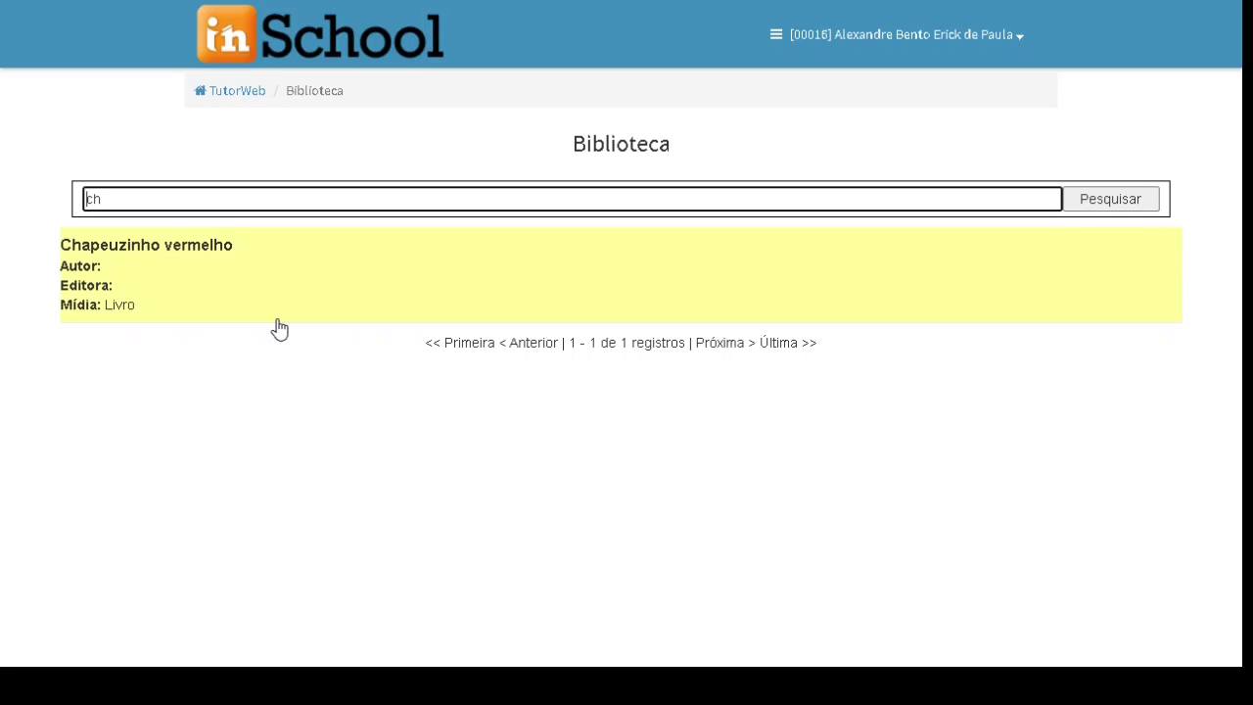
pyautogui.click(225, 93)
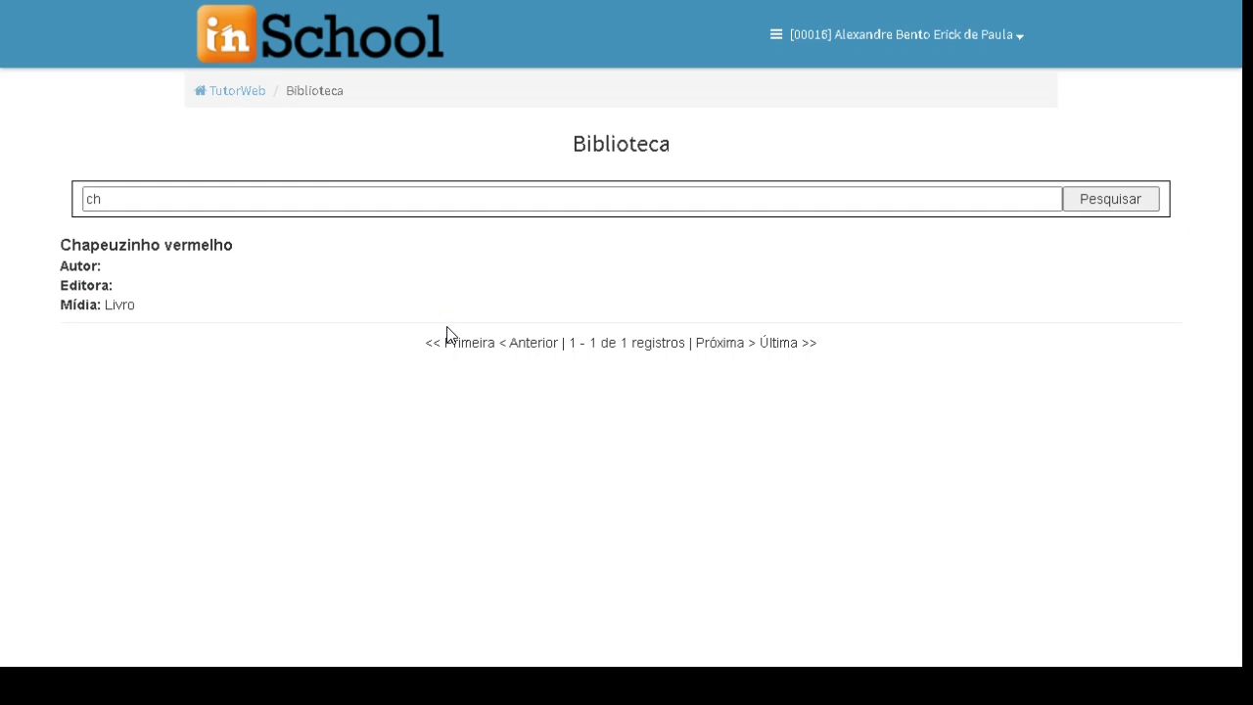
pyautogui.click(230, 91)
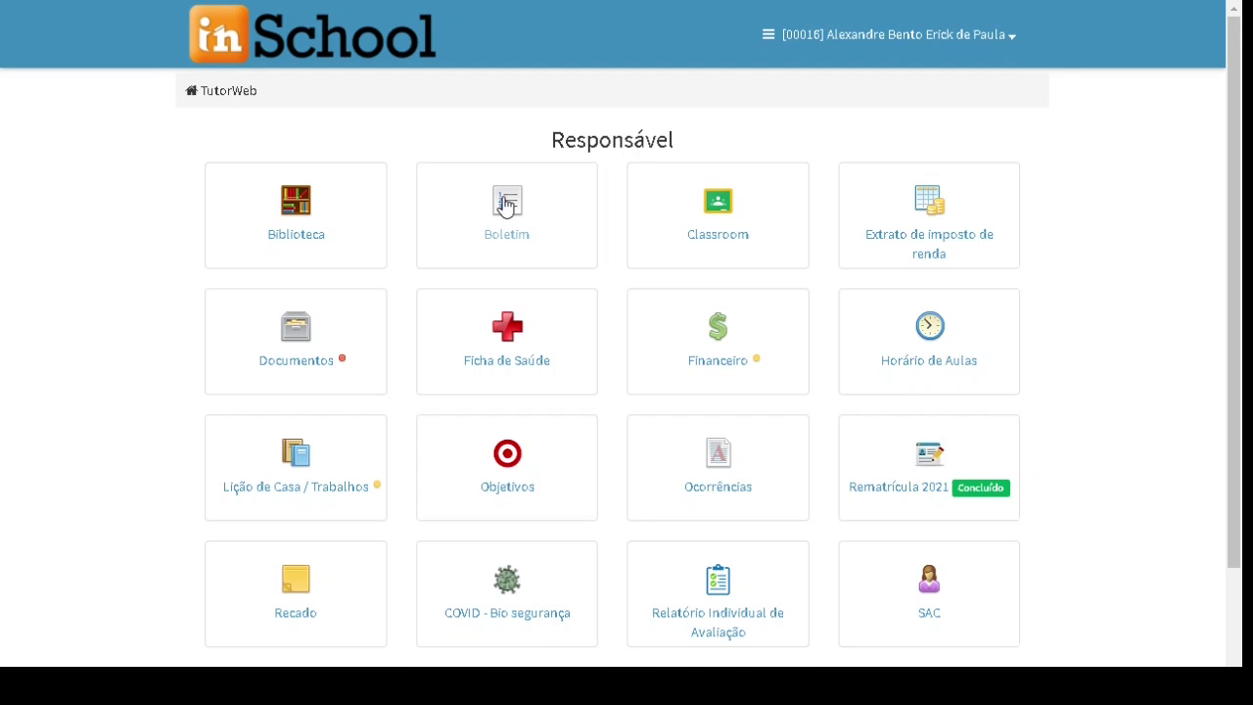
# Open the Boletim and go through its introductory assistant to the end.
pyautogui.click(506, 203)
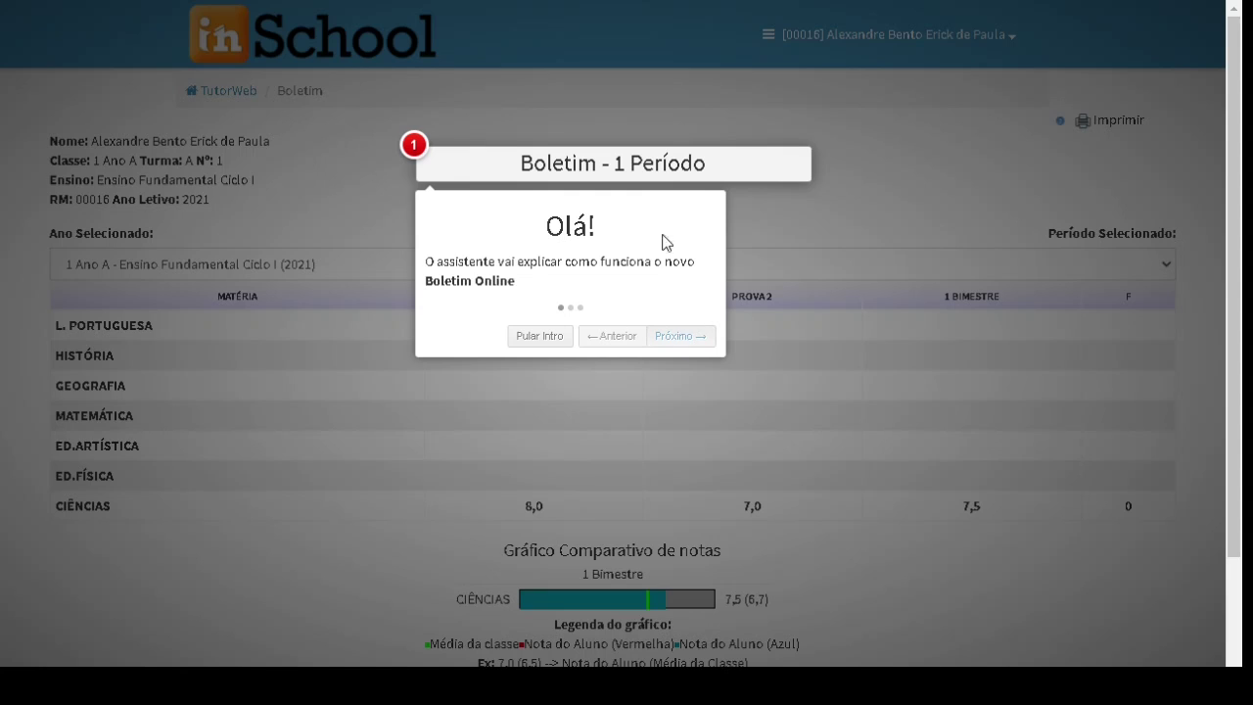
pyautogui.click(678, 343)
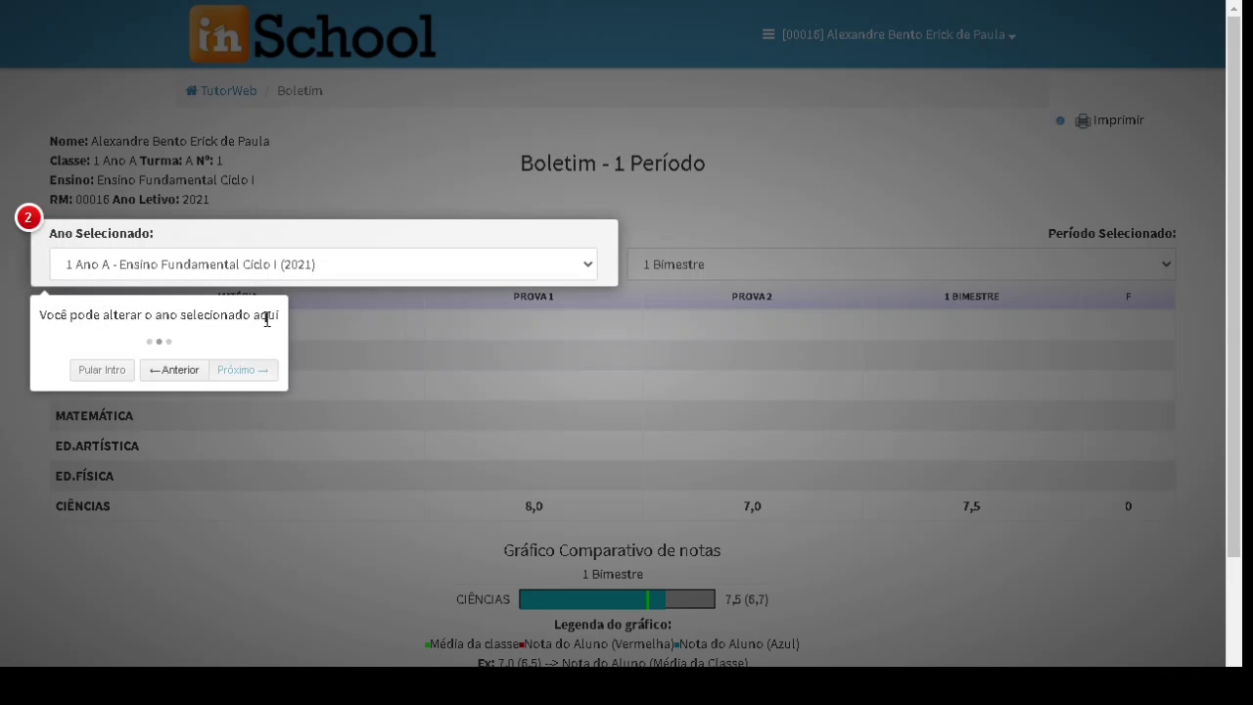
pyautogui.click(243, 376)
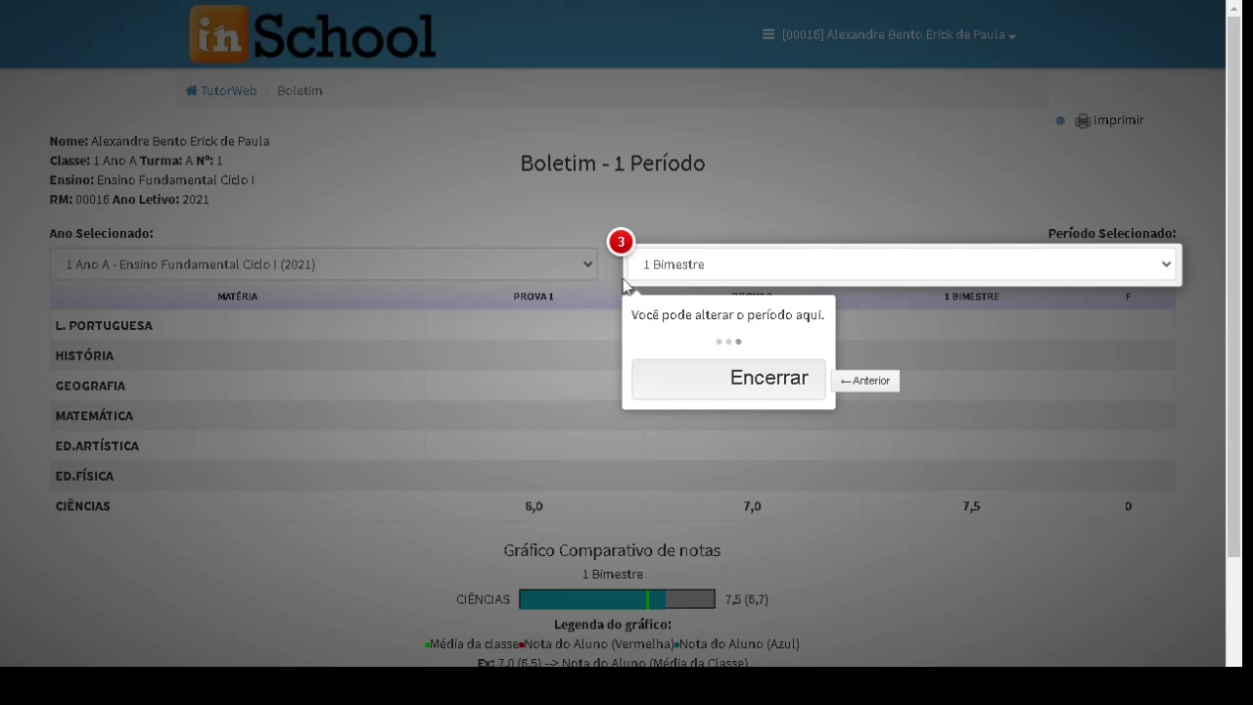
pyautogui.click(785, 389)
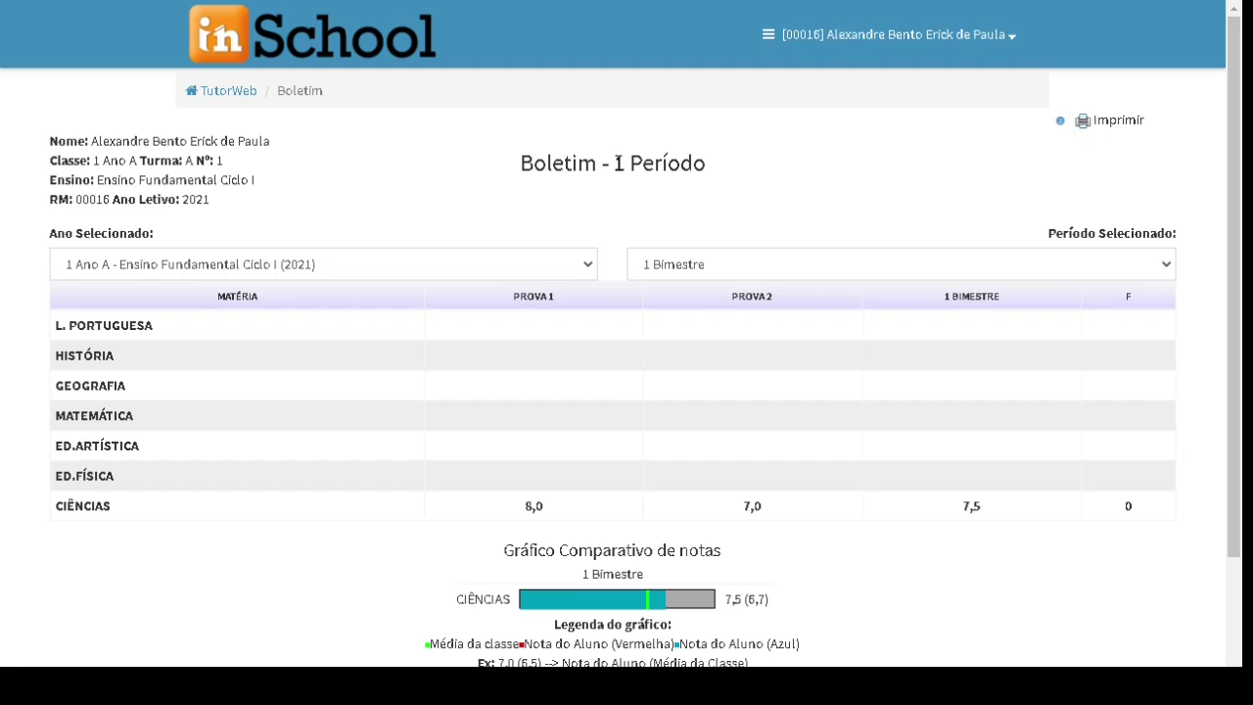
# Switch the report card period to Final and review the grades table, comparison chart and legend.
pyautogui.moveTo(614, 164); pyautogui.dragTo(708, 162)
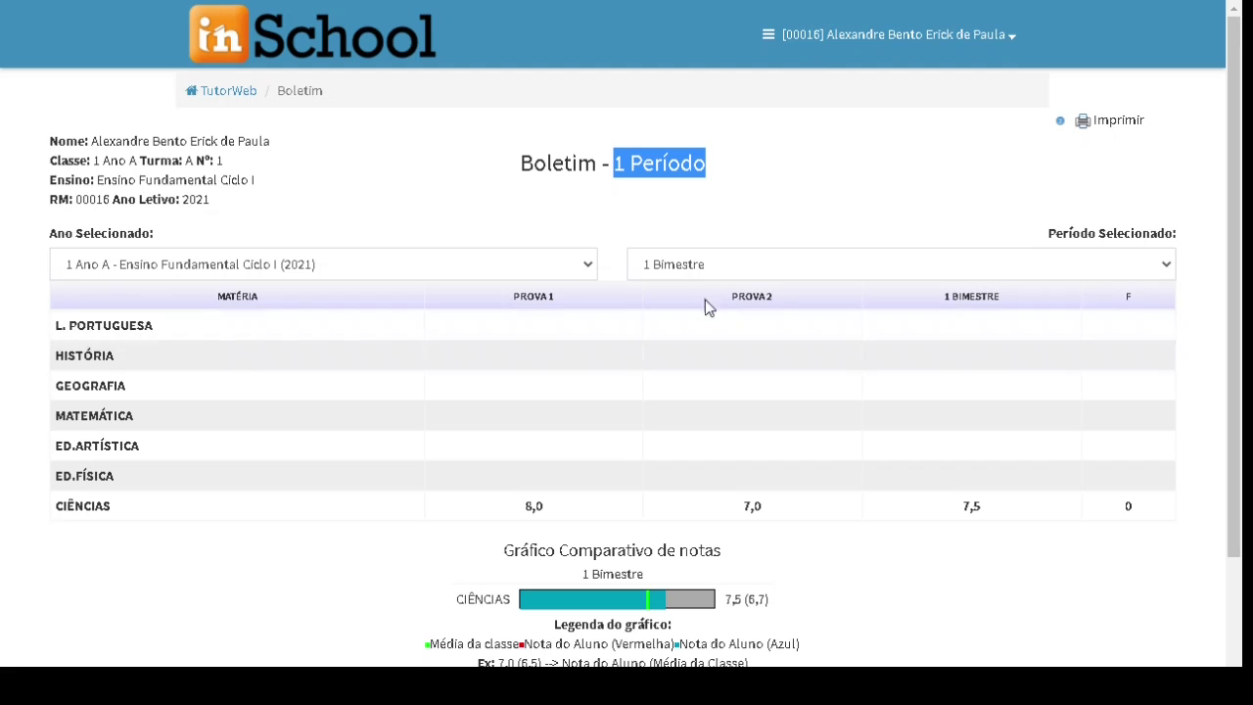
pyautogui.click(766, 269)
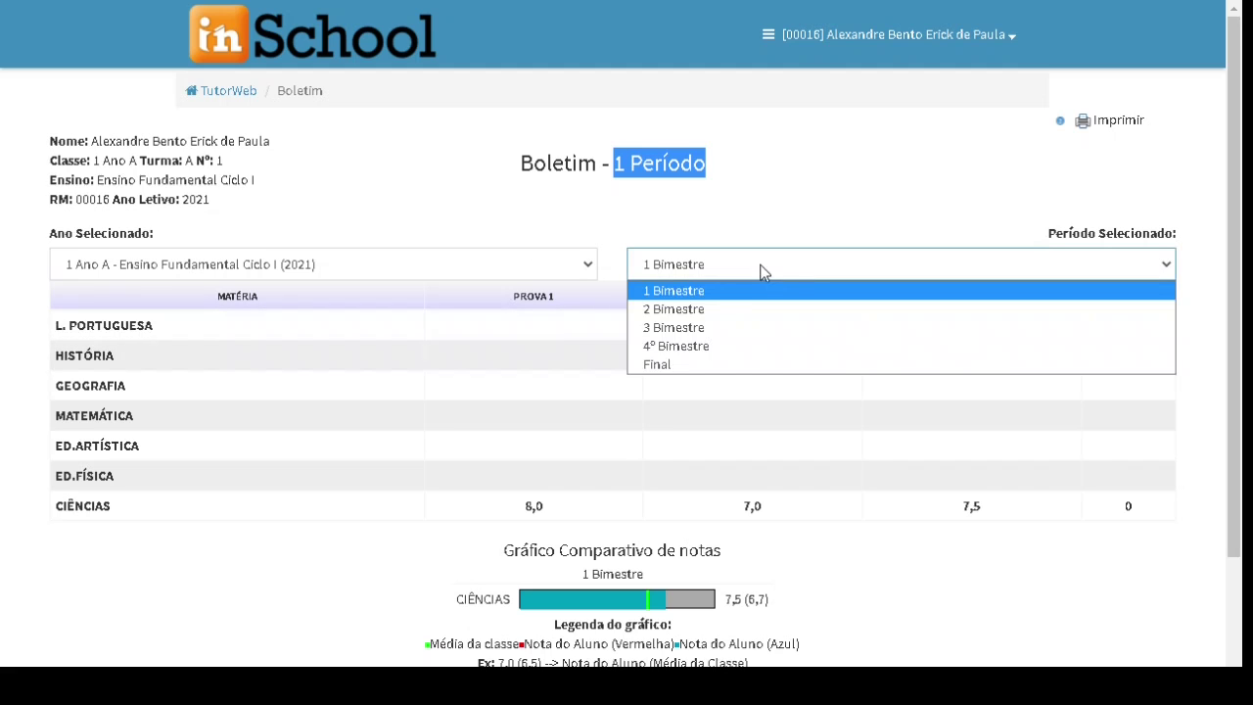
pyautogui.click(667, 363)
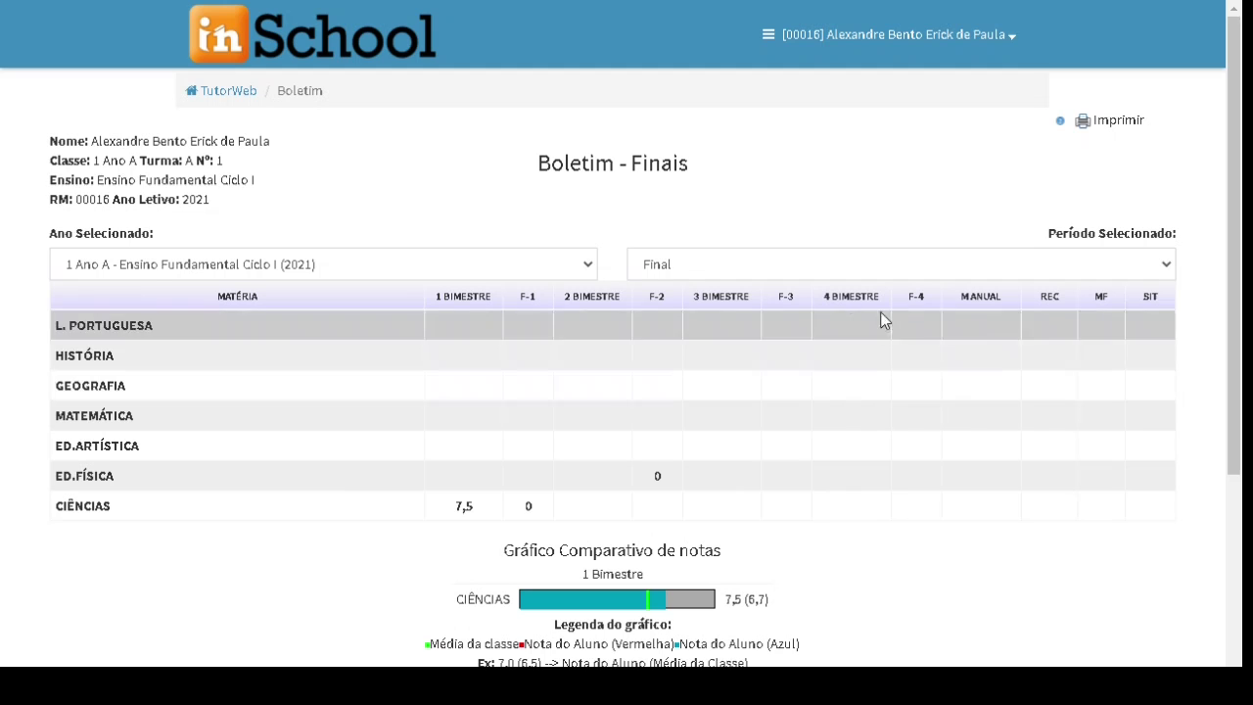
pyautogui.scroll(-3, 940, 481)
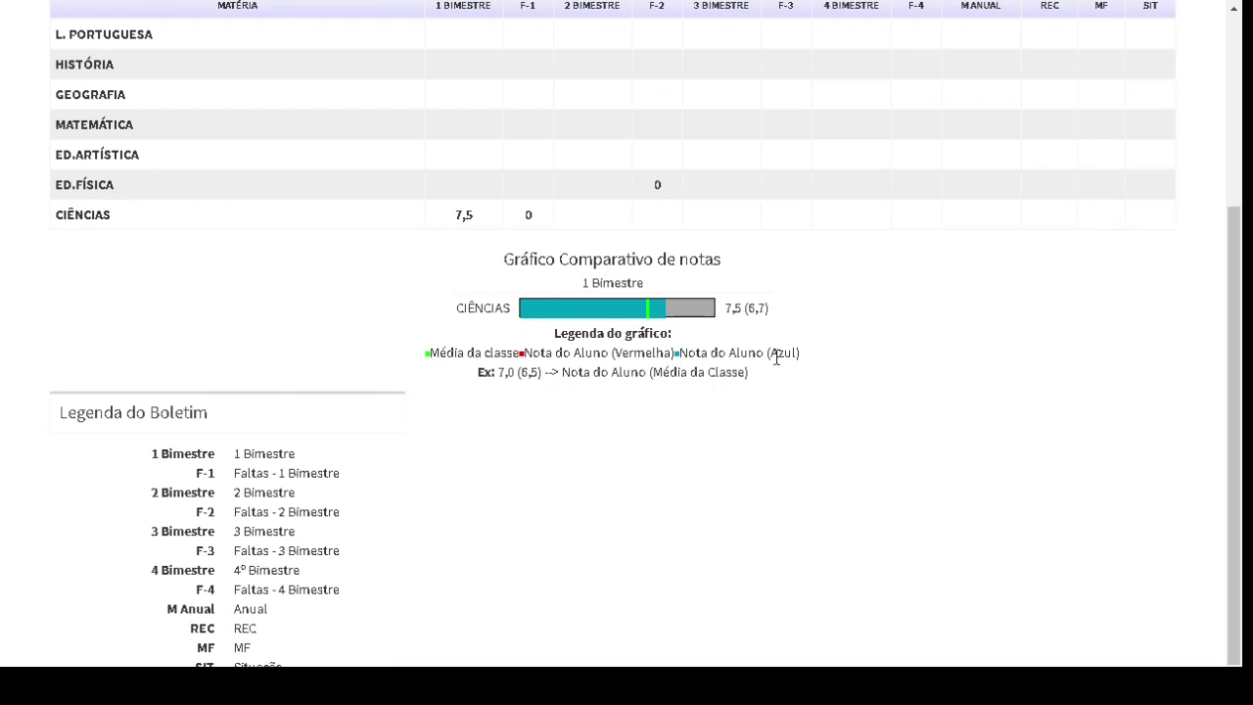
pyautogui.scroll(2, 842, 340)
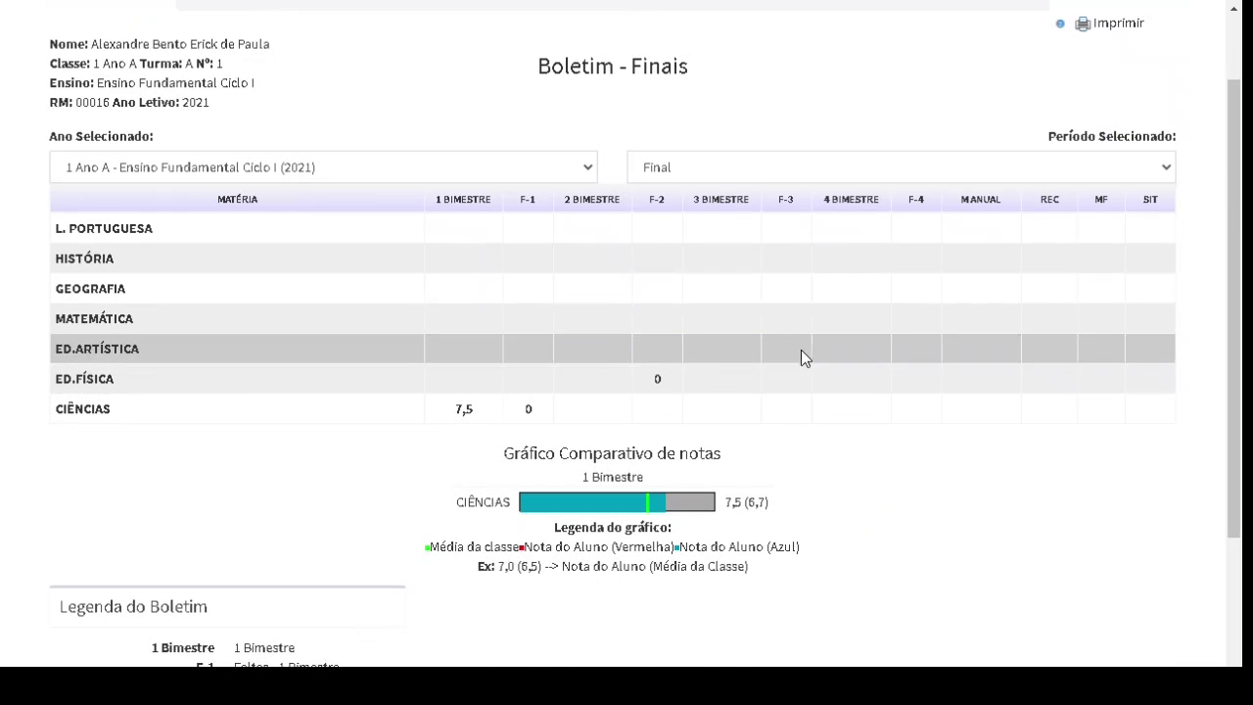
pyautogui.scroll(1, 802, 352)
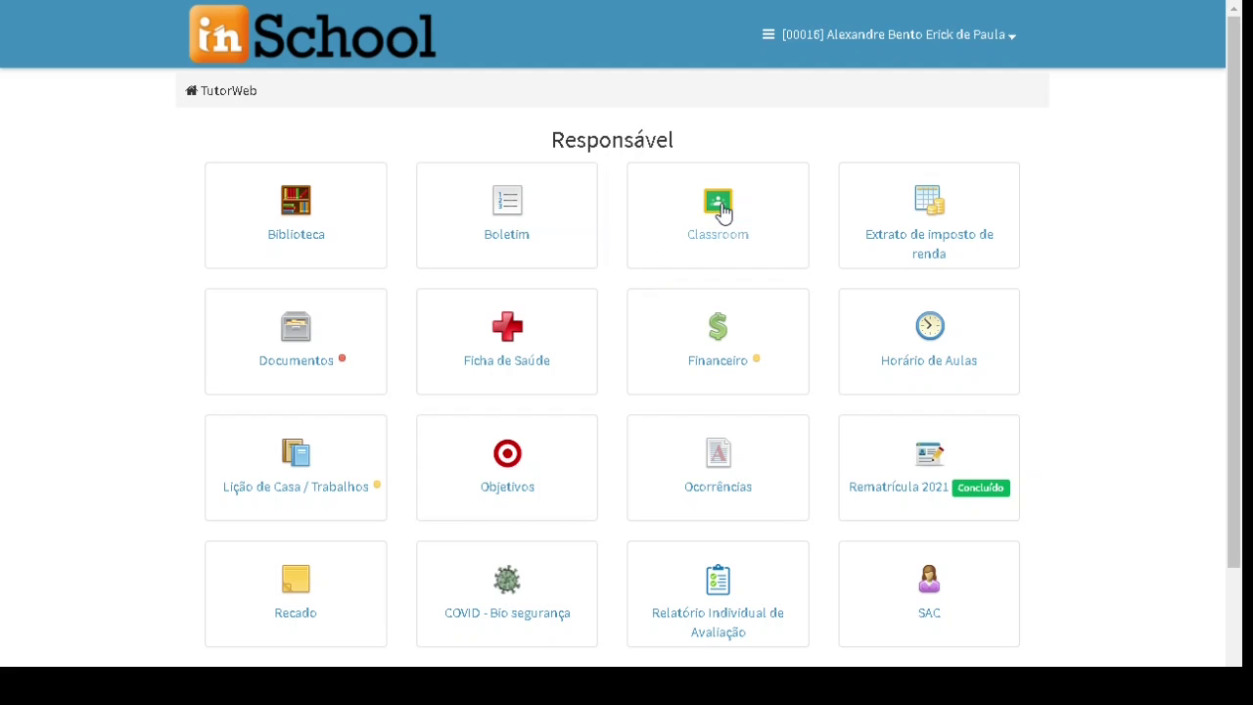
# Open the Classroom page, highlight the join code for the CIÊNCIAS class, and return to the TutorWeb home page.
pyautogui.click(783, 261)
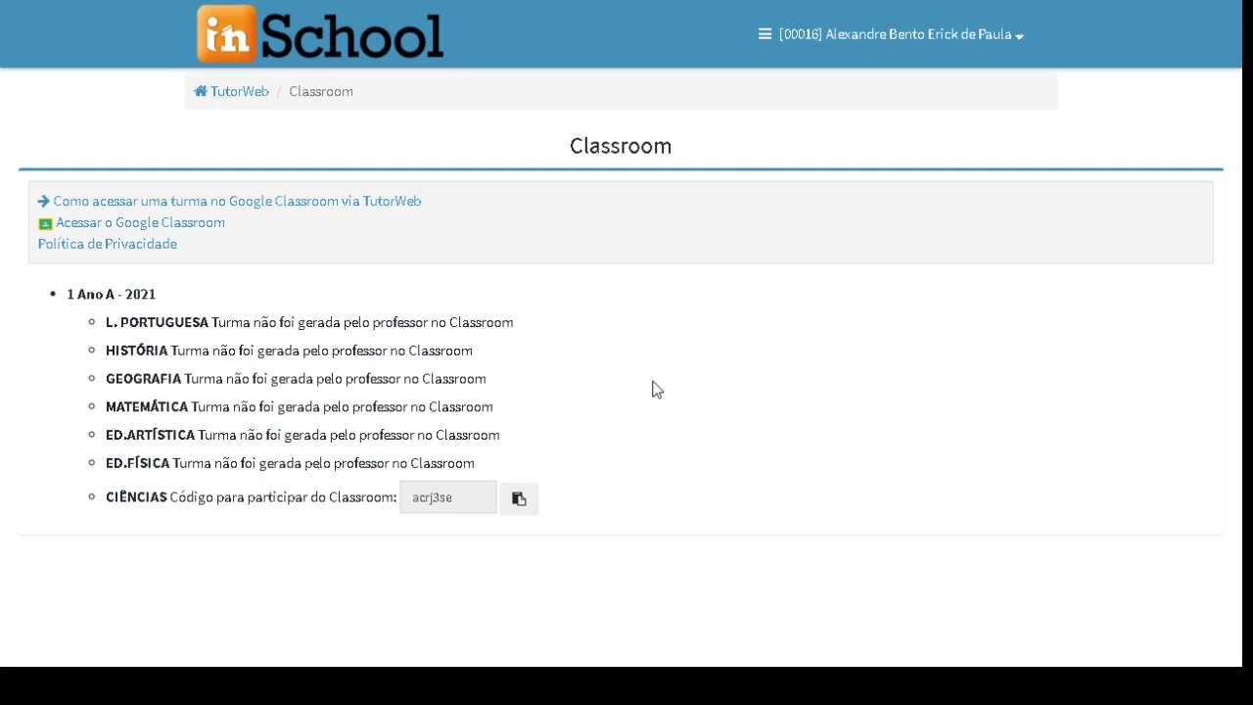
pyautogui.doubleClick(464, 499)
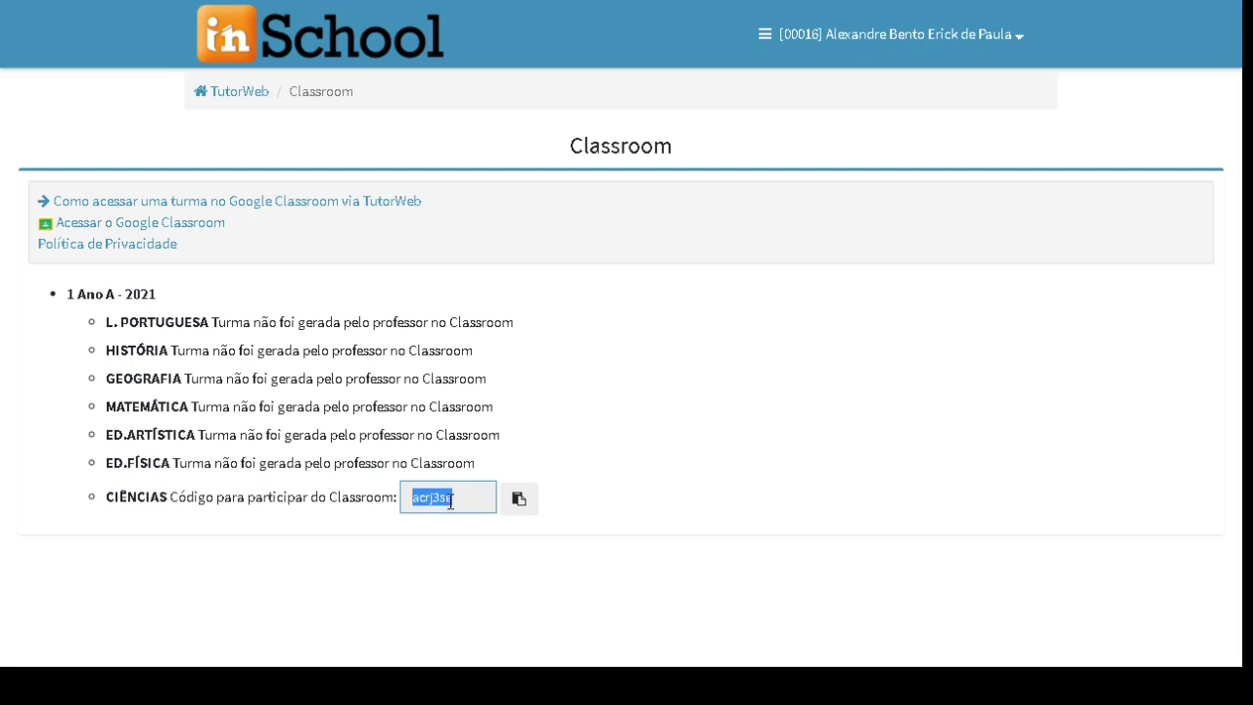
pyautogui.click(239, 104)
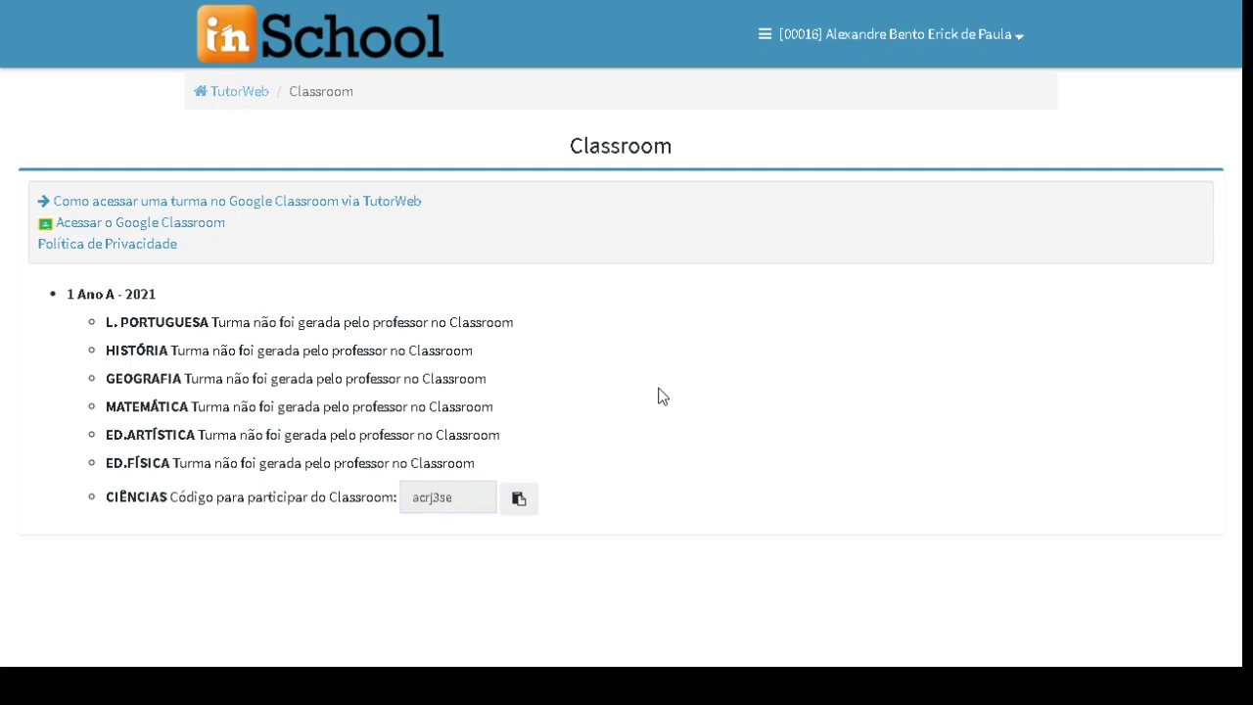
pyautogui.click(247, 94)
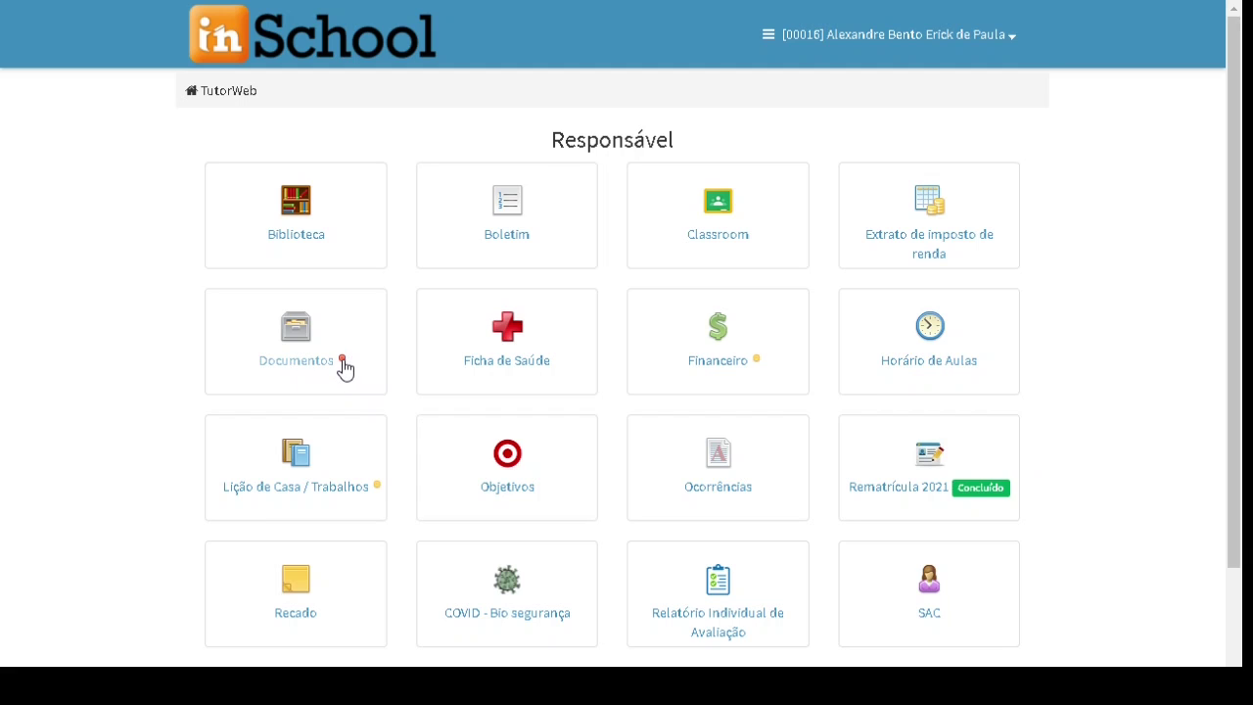
# Open the Ficha de Saúde form and review its questions on health plan, childhood illnesses and fever medication.
pyautogui.click(291, 345)
pyautogui.click(505, 330)
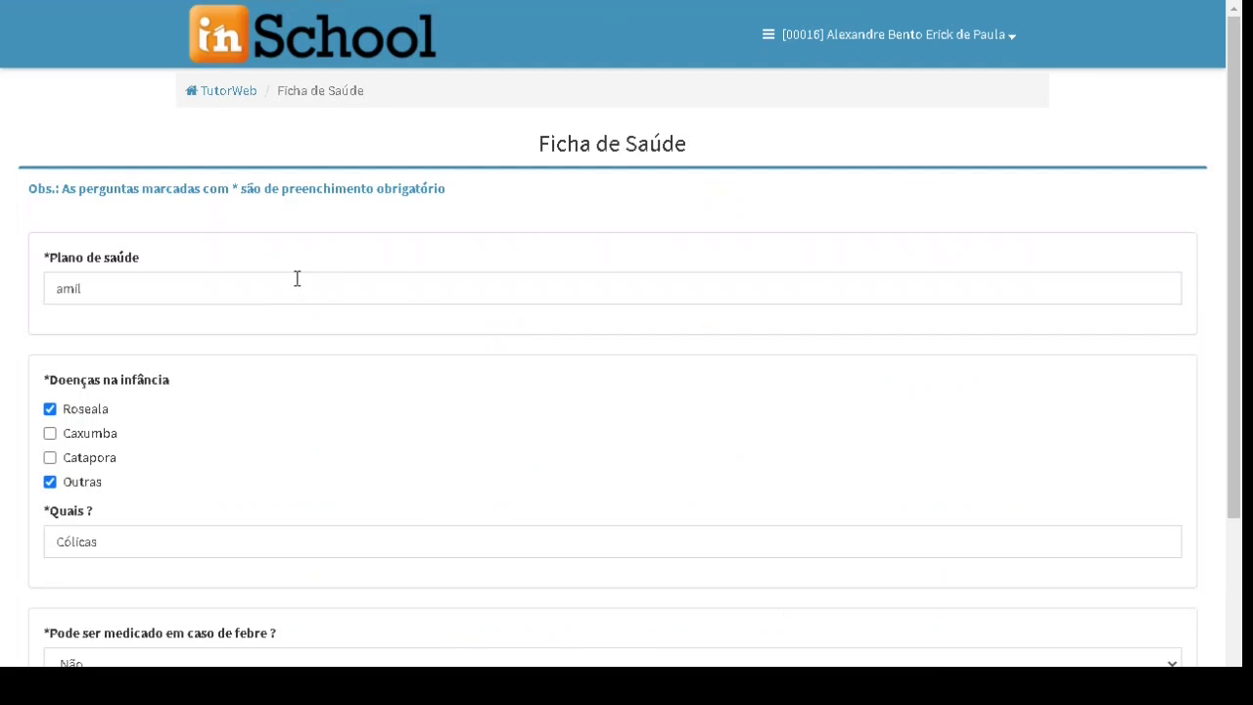
pyautogui.scroll(-2, 548, 395)
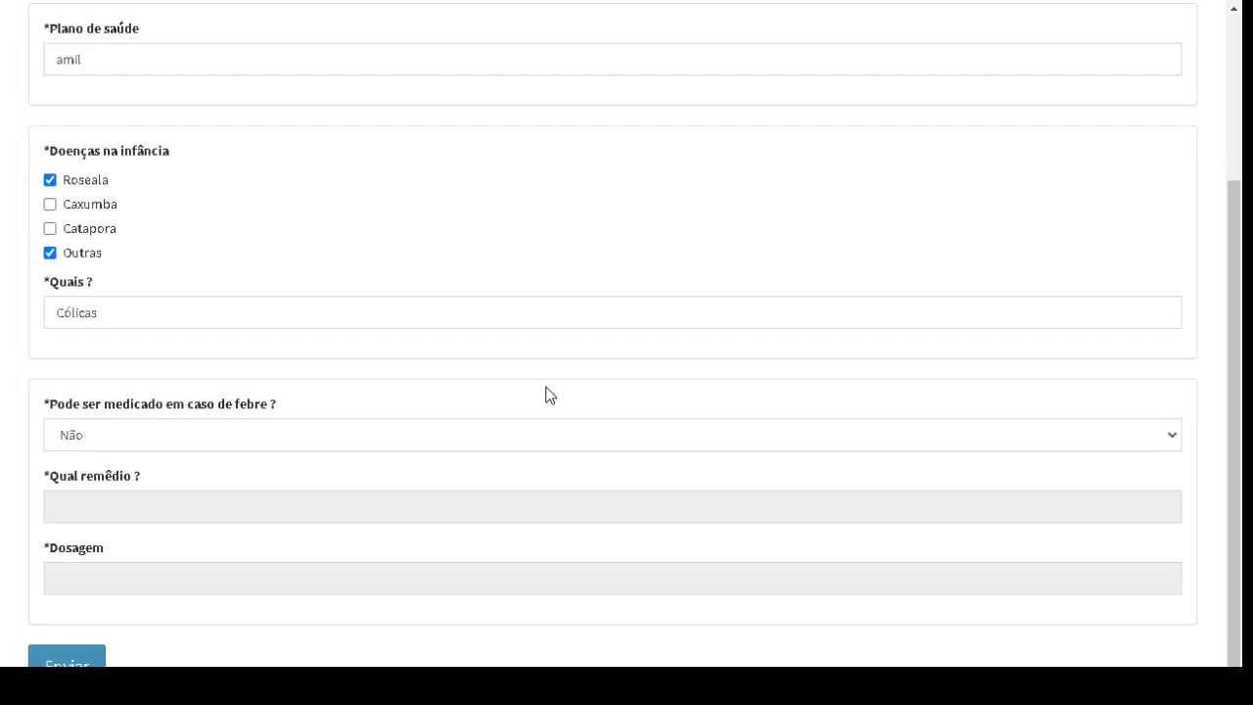
pyautogui.scroll(2, 548, 394)
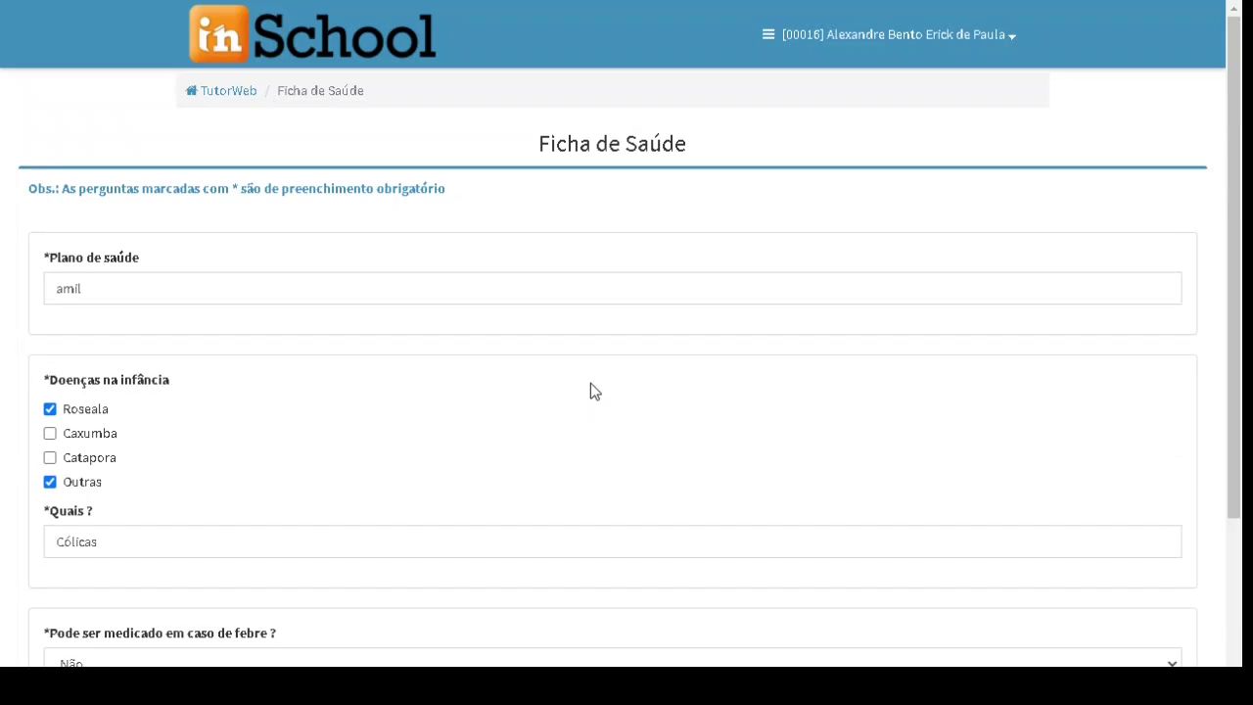
pyautogui.scroll(-2, 592, 391)
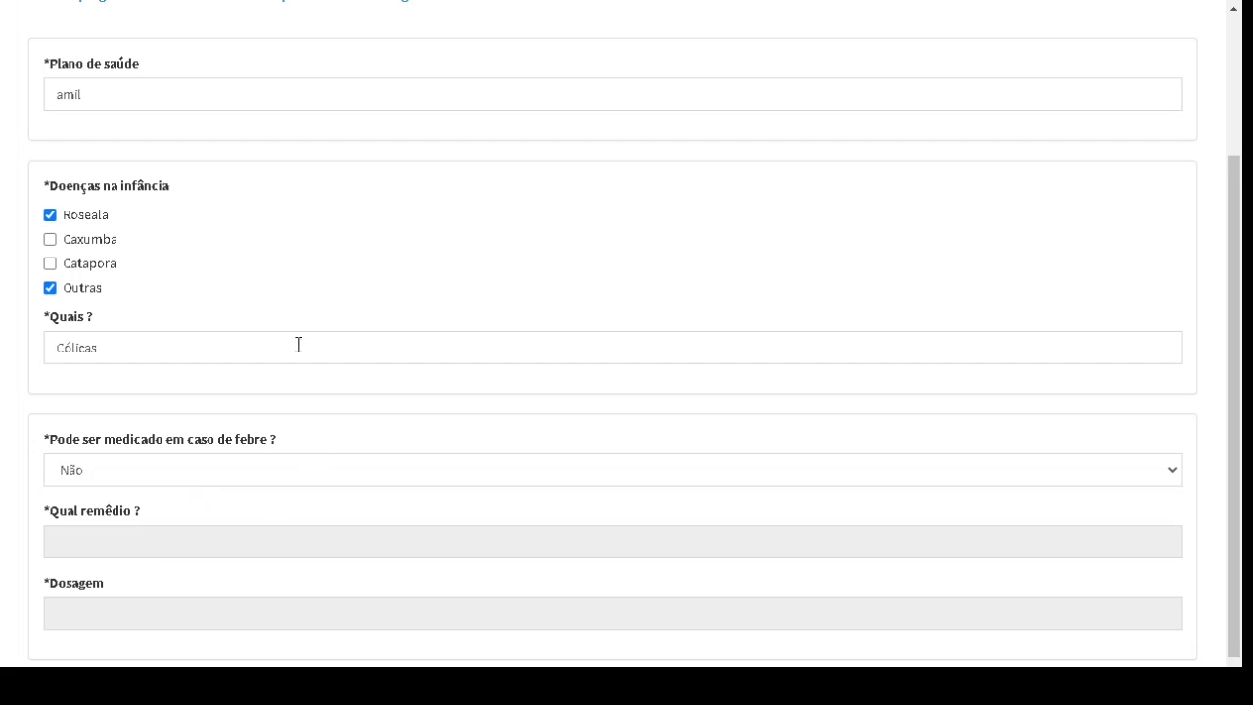
pyautogui.scroll(2, 454, 346)
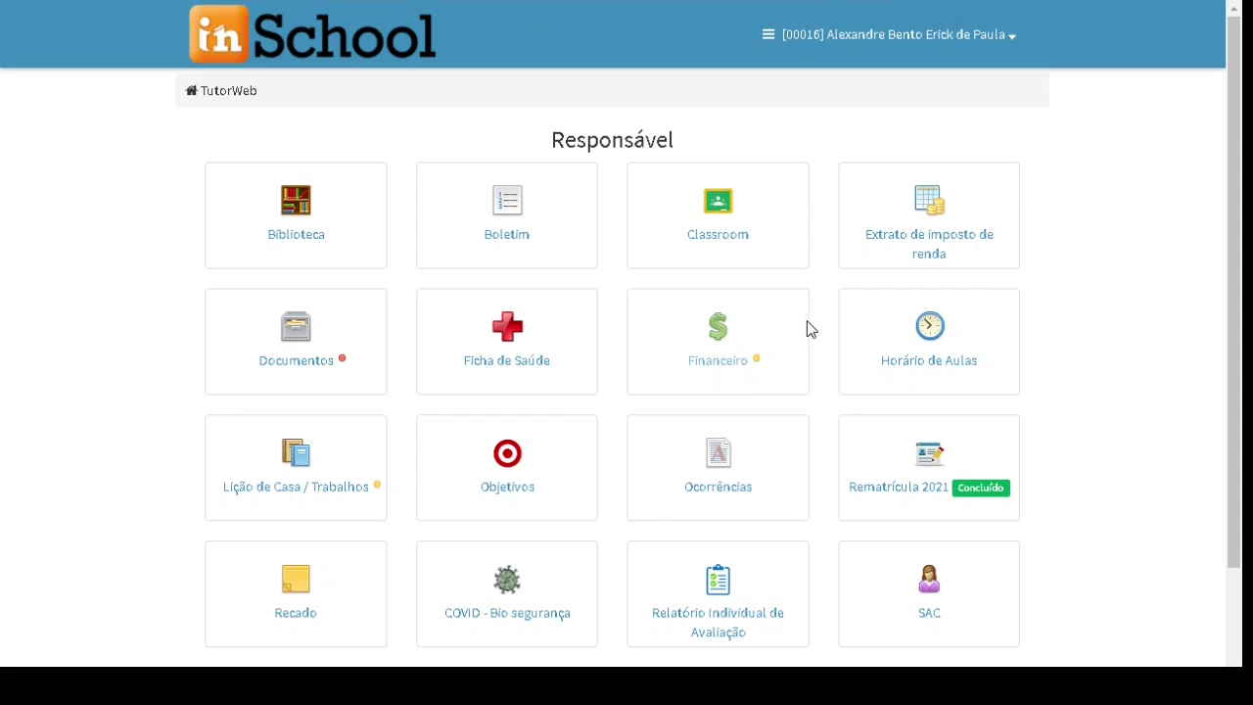
# View the weekly class timetable in Horário de Aulas and return to the TutorWeb home page.
pyautogui.scroll(-3, 816, 322)
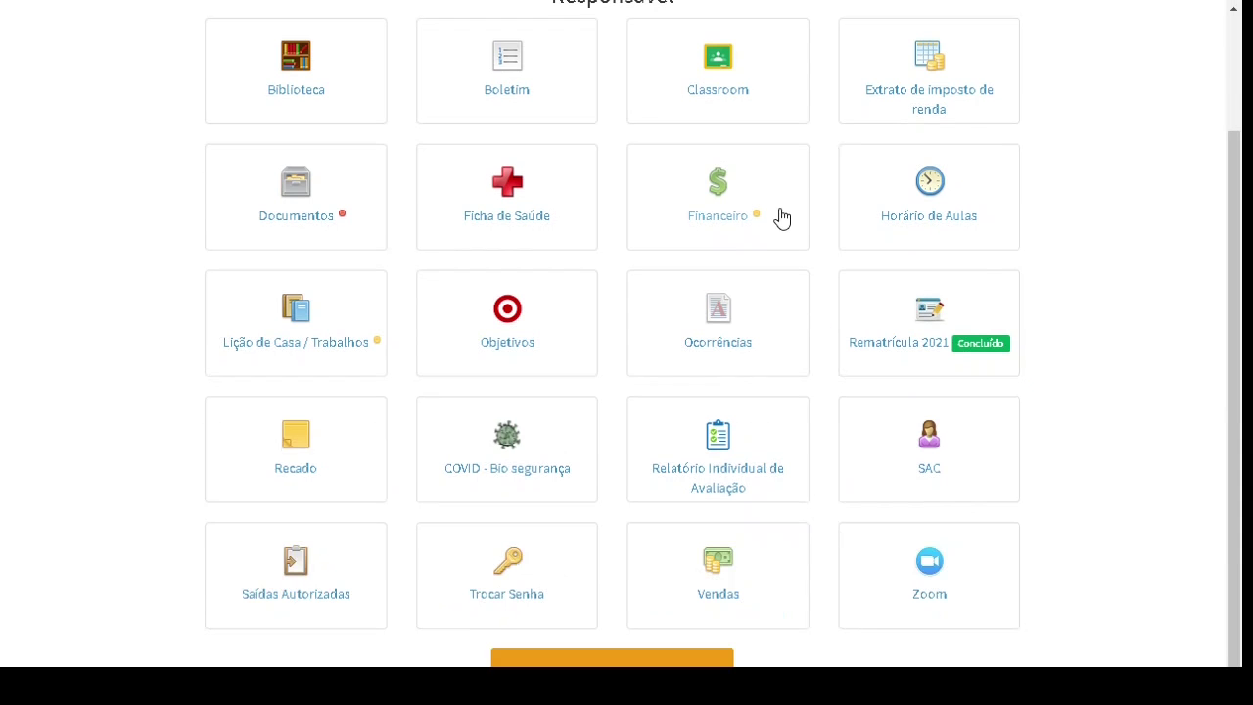
pyautogui.scroll(2, 704, 235)
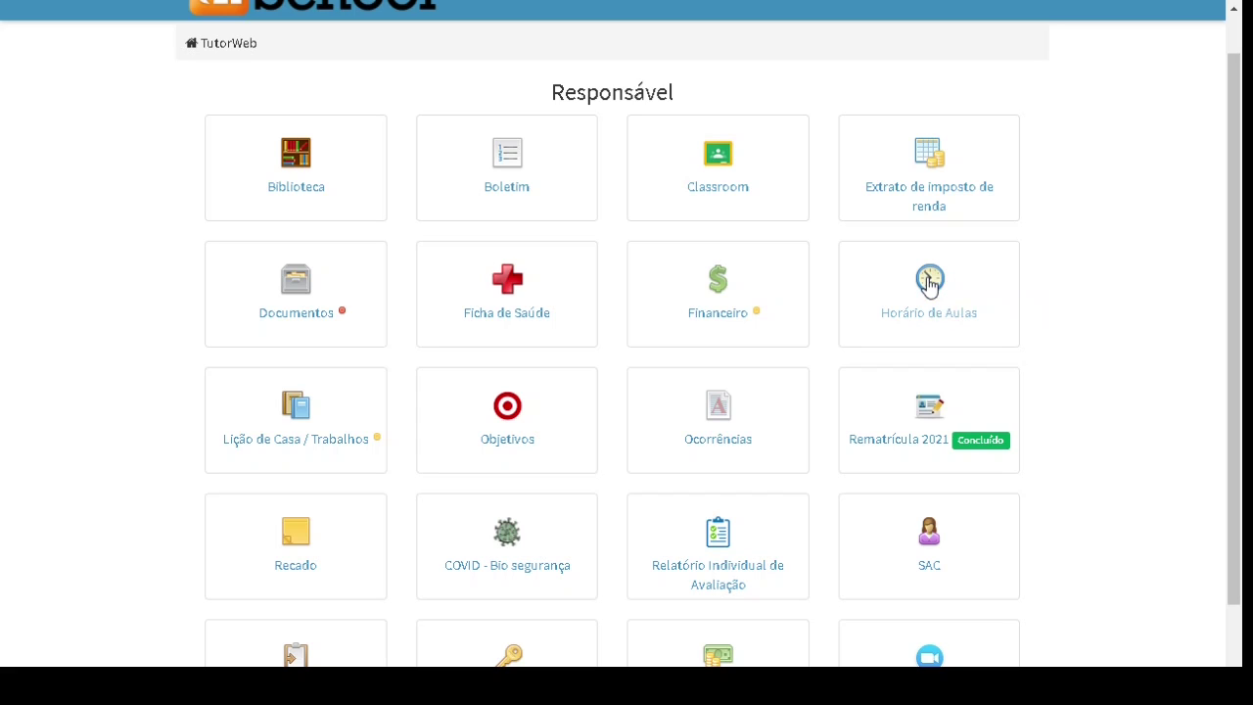
pyautogui.click(929, 283)
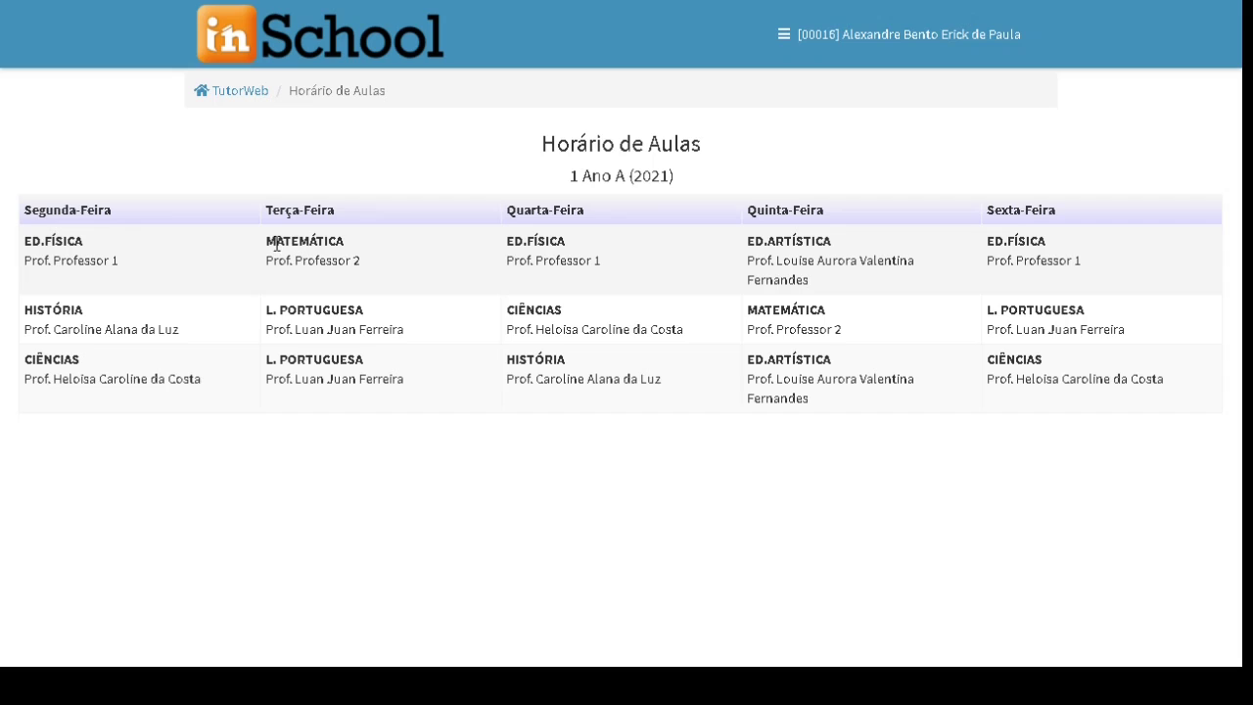
pyautogui.click(241, 94)
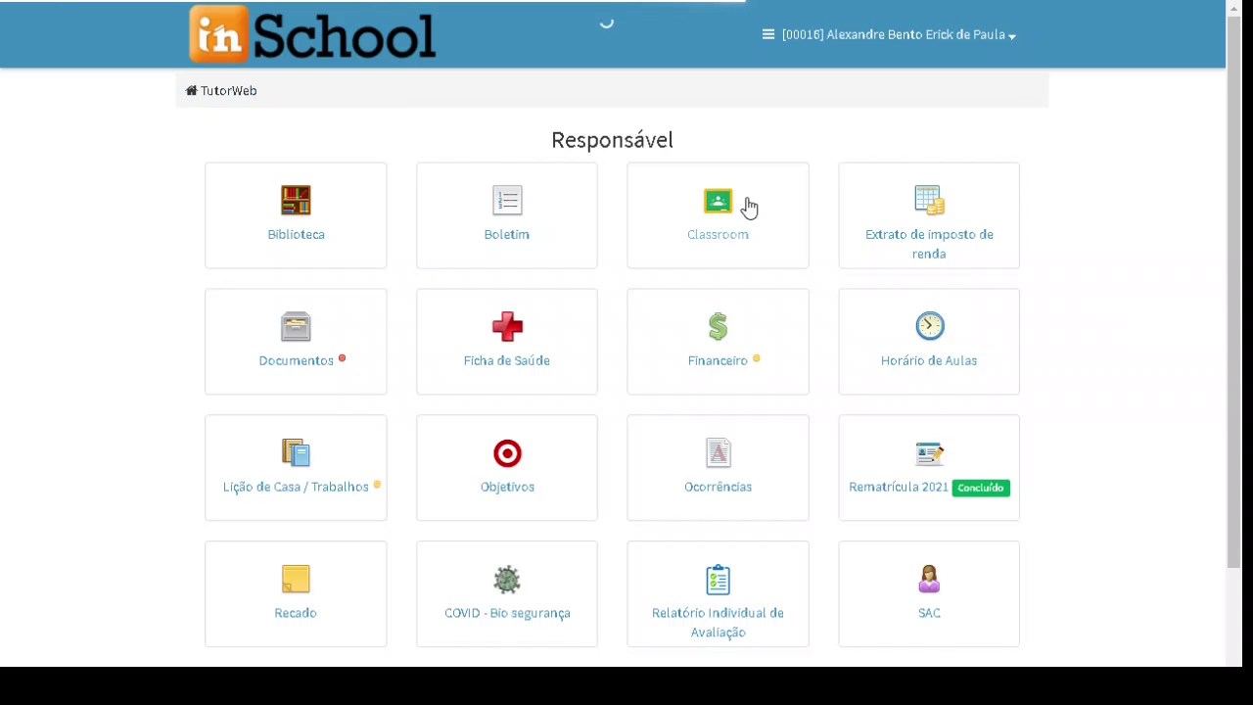
# Show the inSchool code in the account details, highlight it, and close the details.
pyautogui.click(1013, 46)
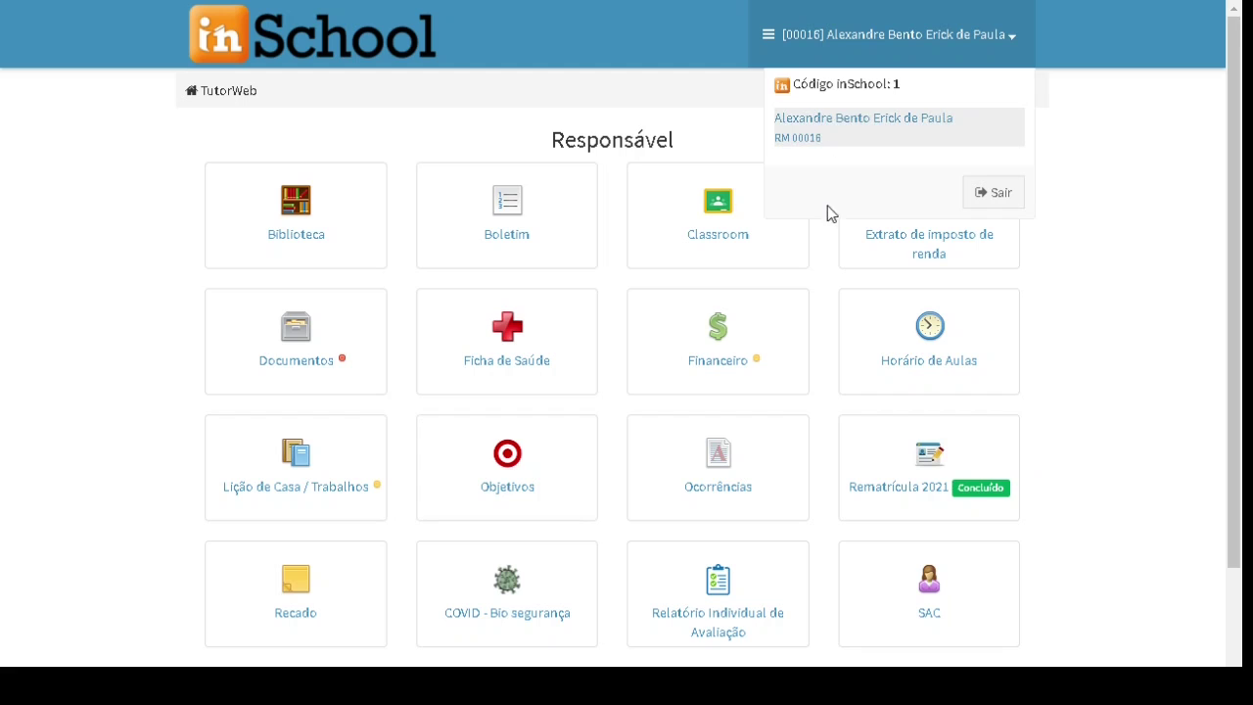
pyautogui.click(895, 86)
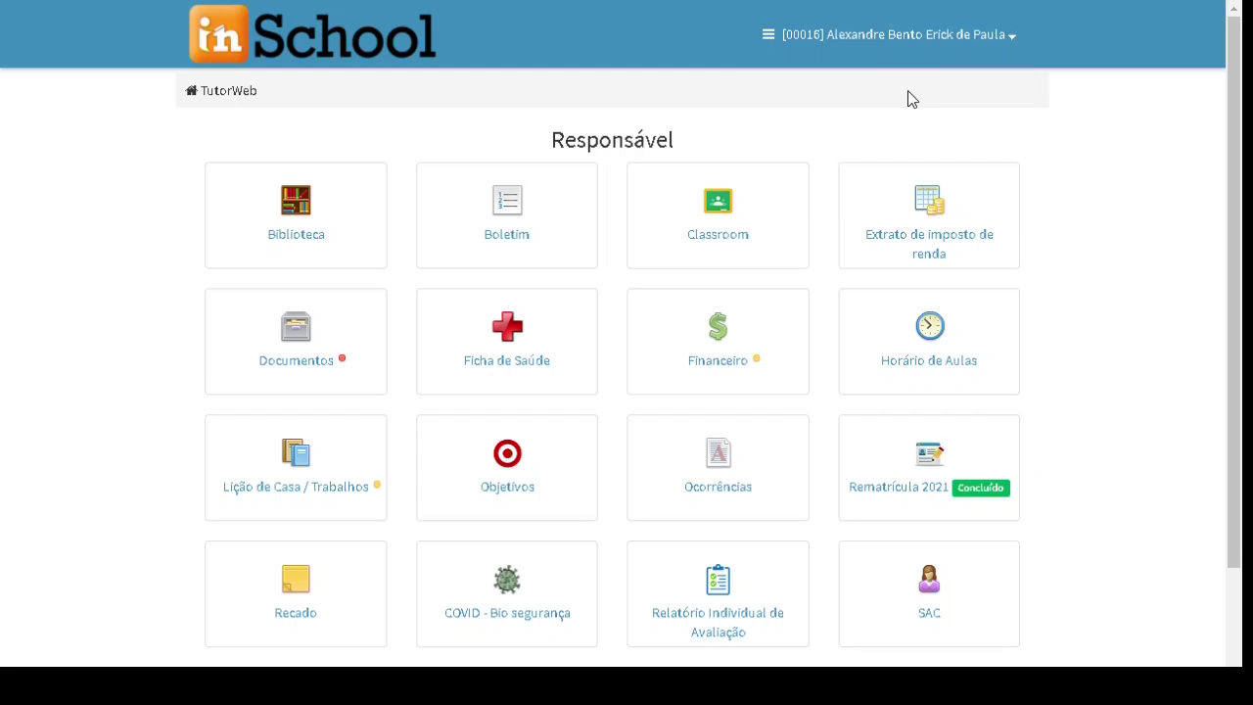
pyautogui.click(1015, 39)
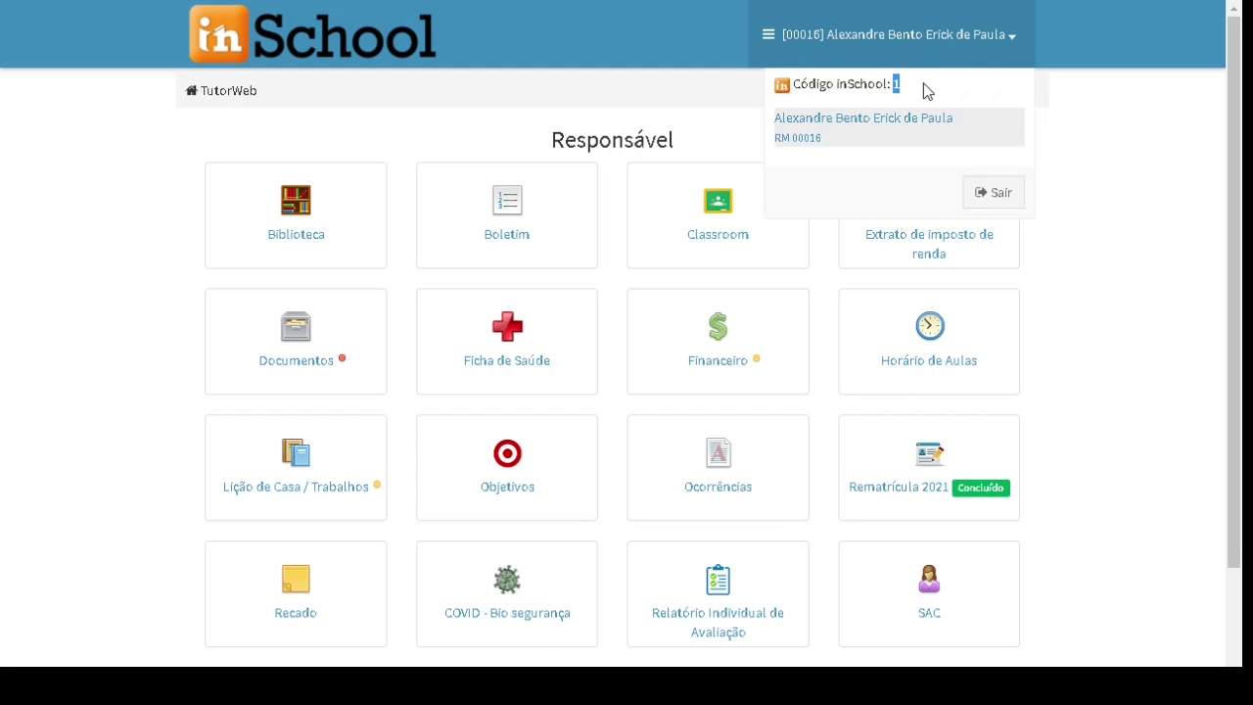
pyautogui.click(409, 125)
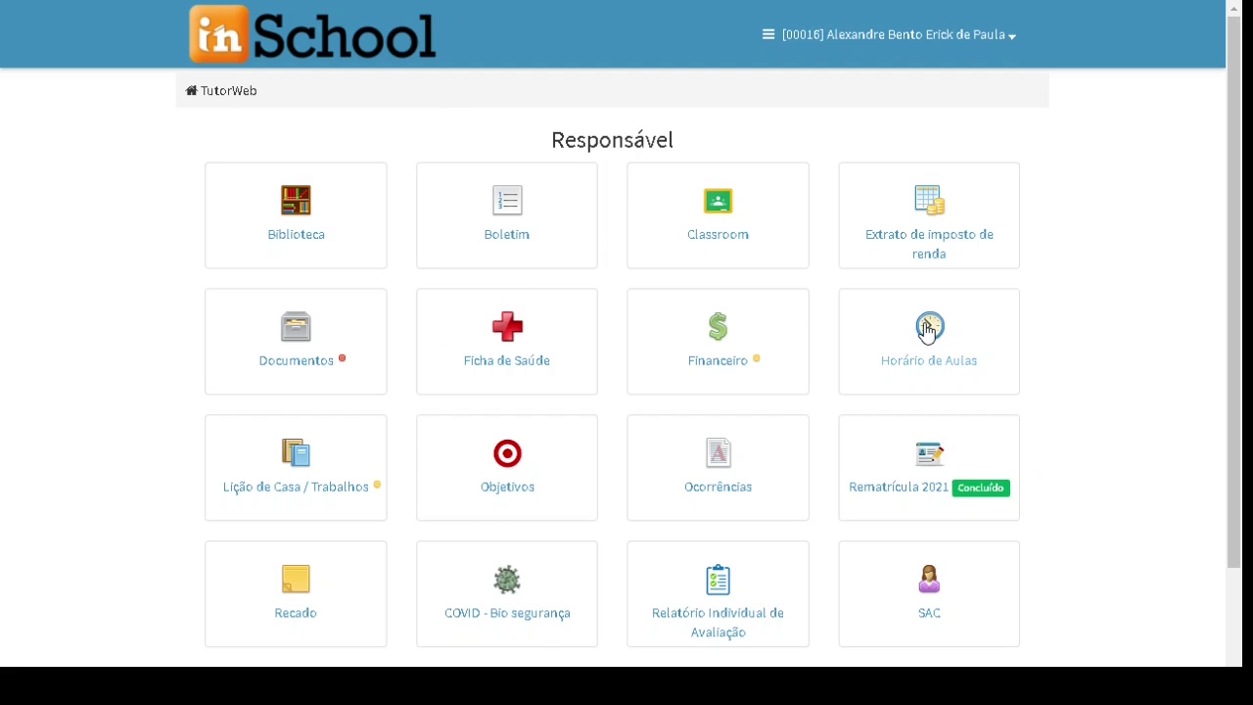
# Open the homework "Impacto do homem na atmosfera" in Lição de Casa / Trabalhos, review its submission and teacher-message areas, and return to the TutorWeb home page.
pyautogui.click(298, 464)
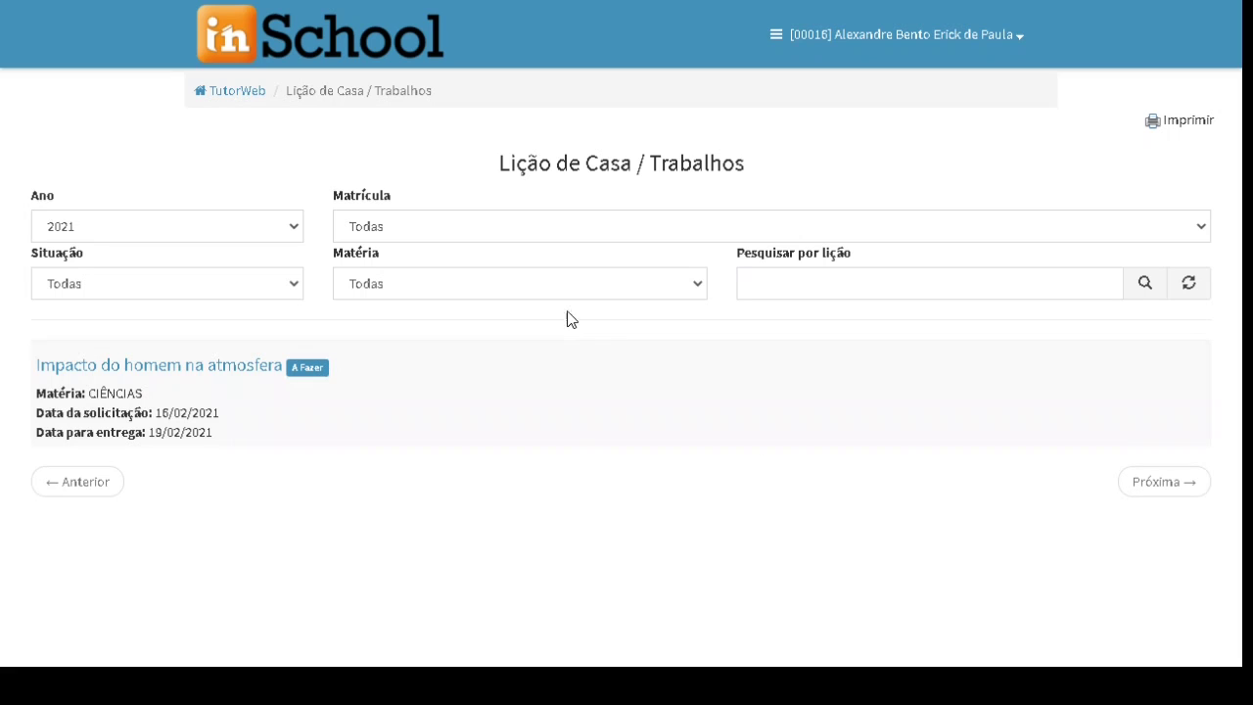
pyautogui.click(196, 372)
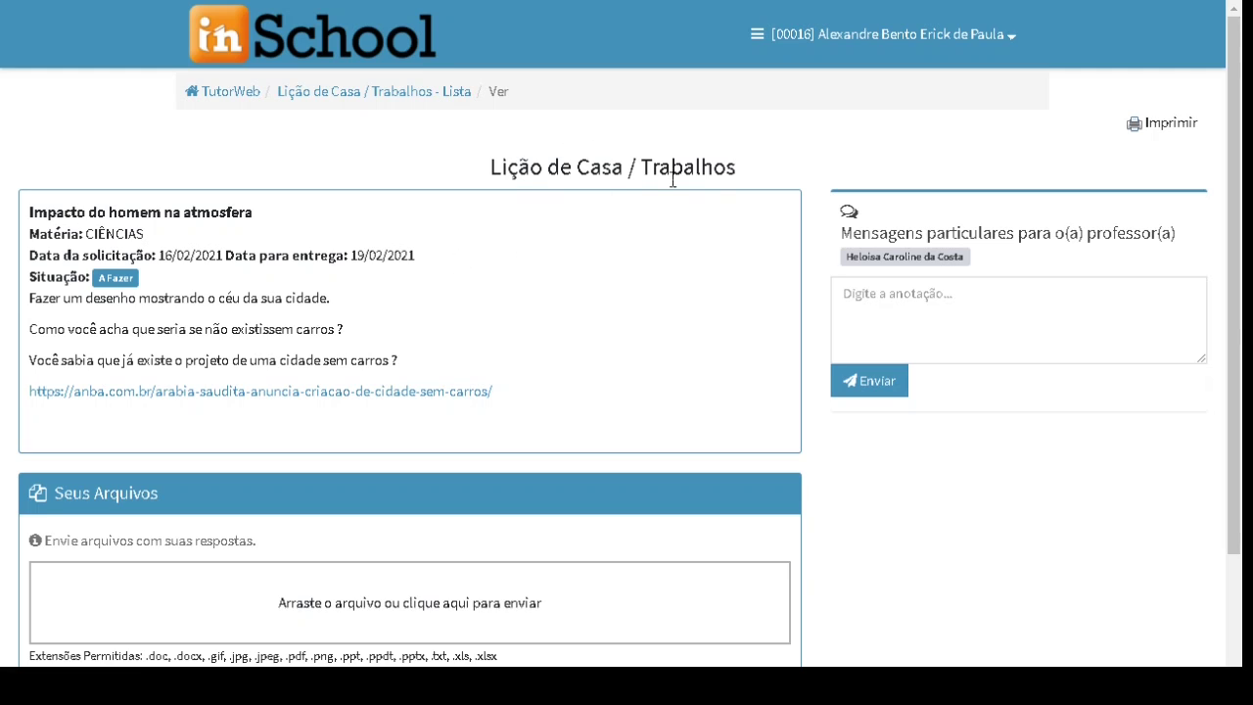
pyautogui.scroll(-2, 705, 296)
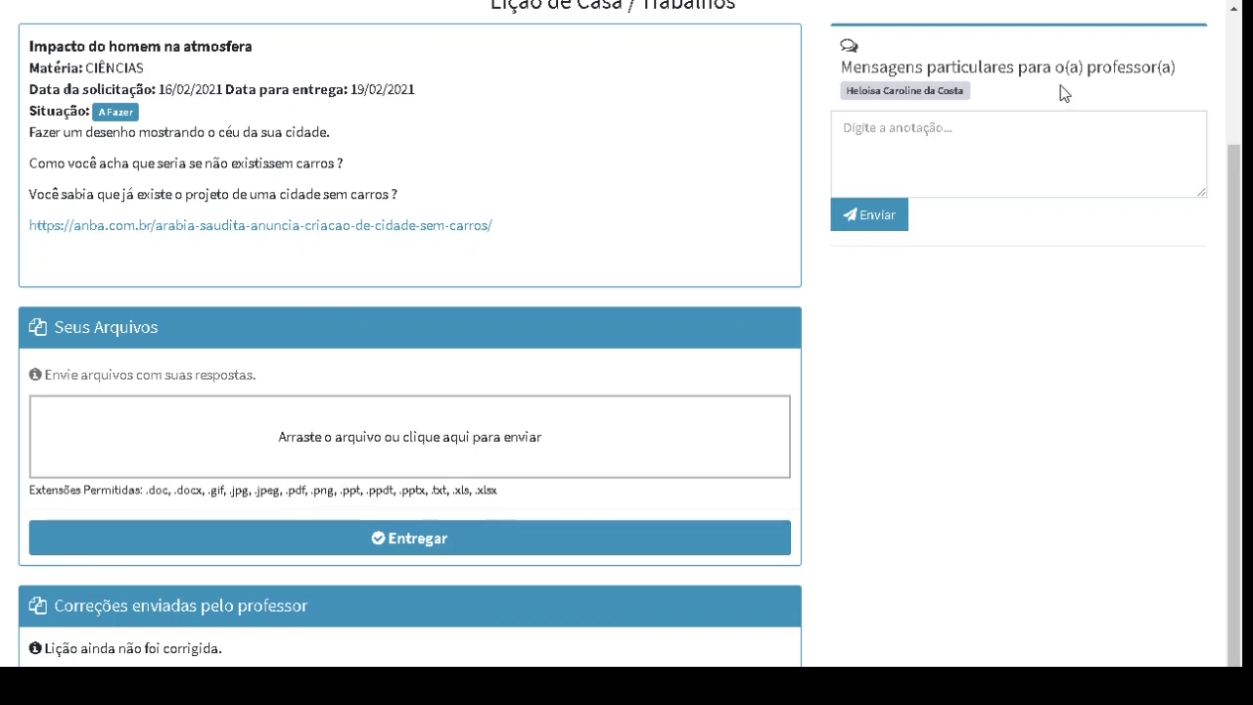
pyautogui.click(947, 129)
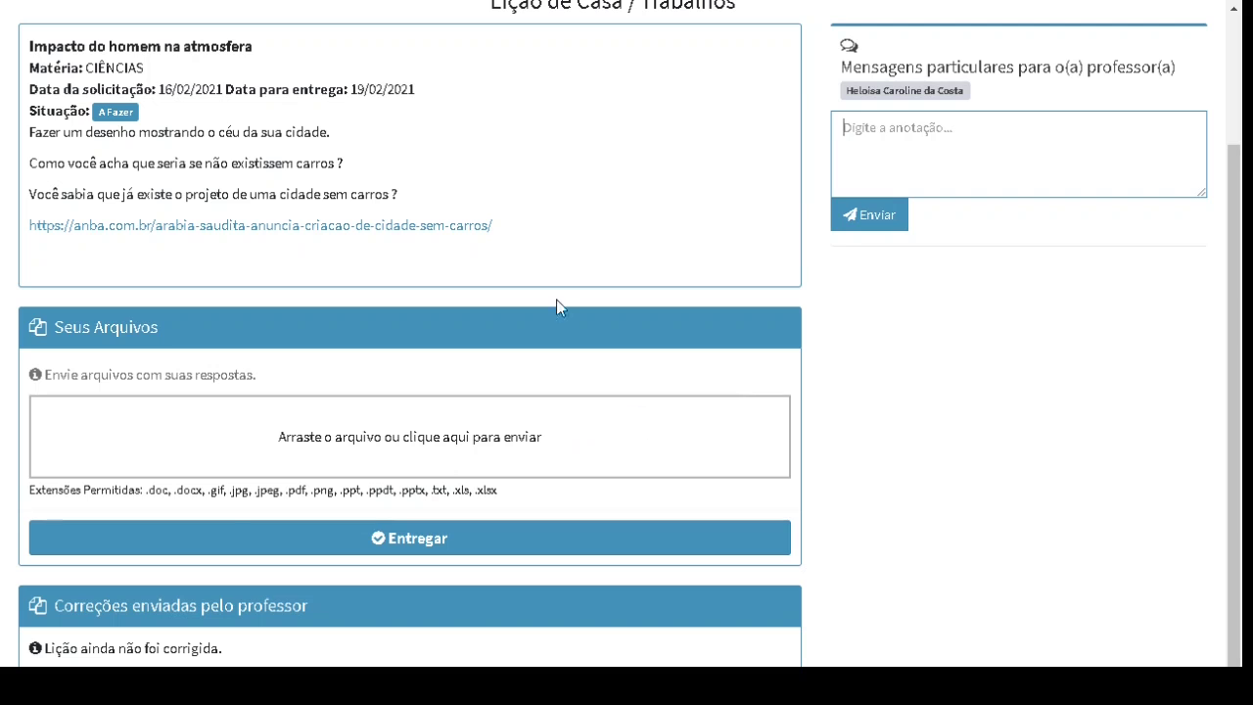
pyautogui.scroll(3, 470, 396)
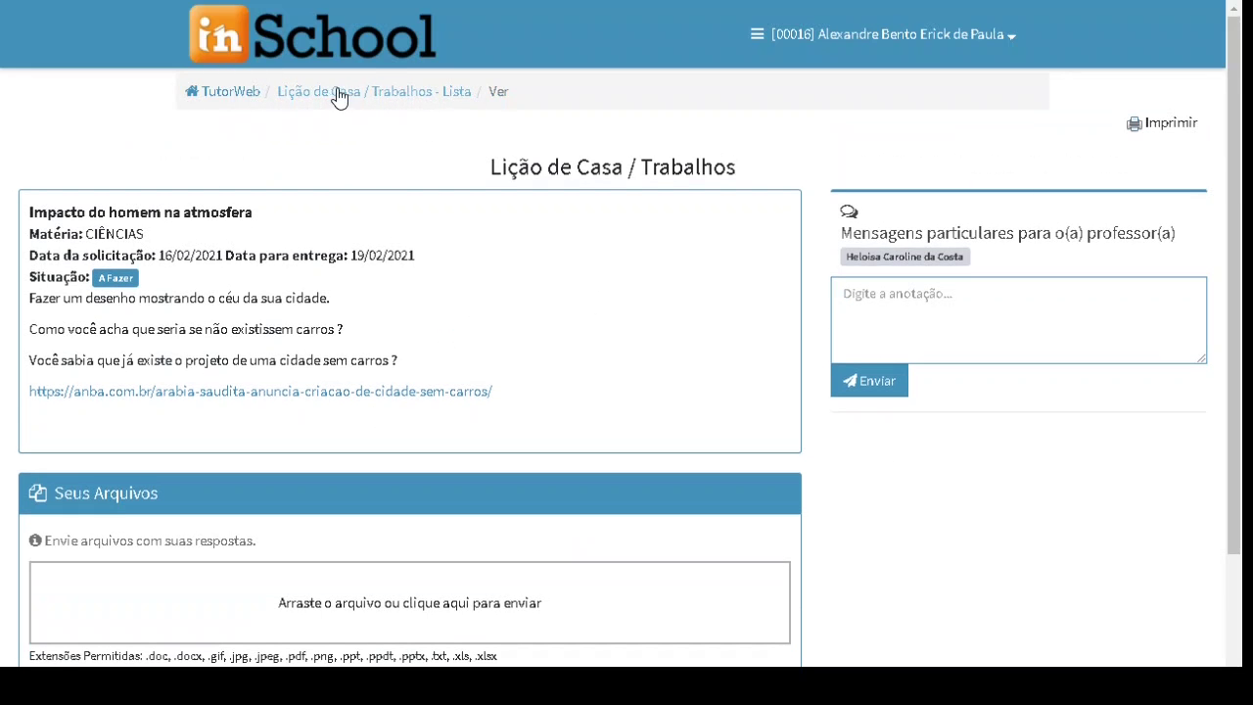
pyautogui.click(237, 102)
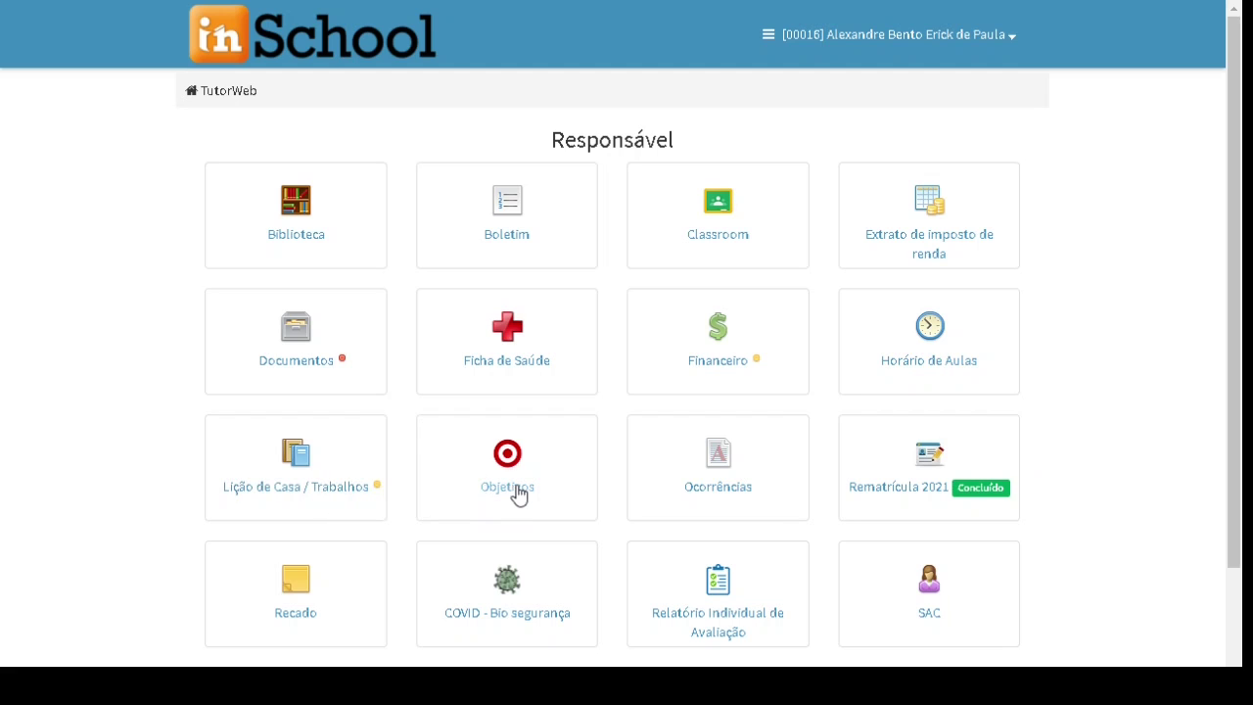
# Open the Objetivos page and review the CIÊNCIAS objective ratings for 1 Bimestre together with the legend.
pyautogui.click(573, 467)
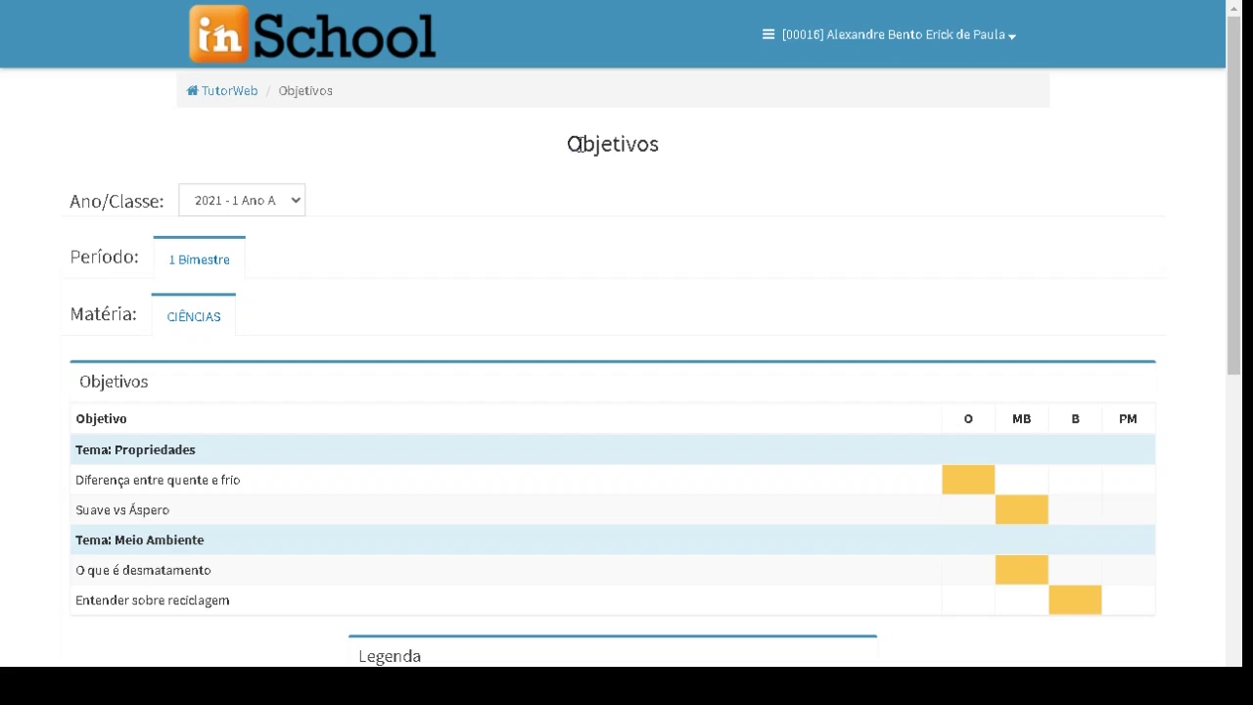
pyautogui.moveTo(576, 144); pyautogui.dragTo(606, 144)
pyautogui.click(654, 144)
pyautogui.scroll(-2, 30, 434)
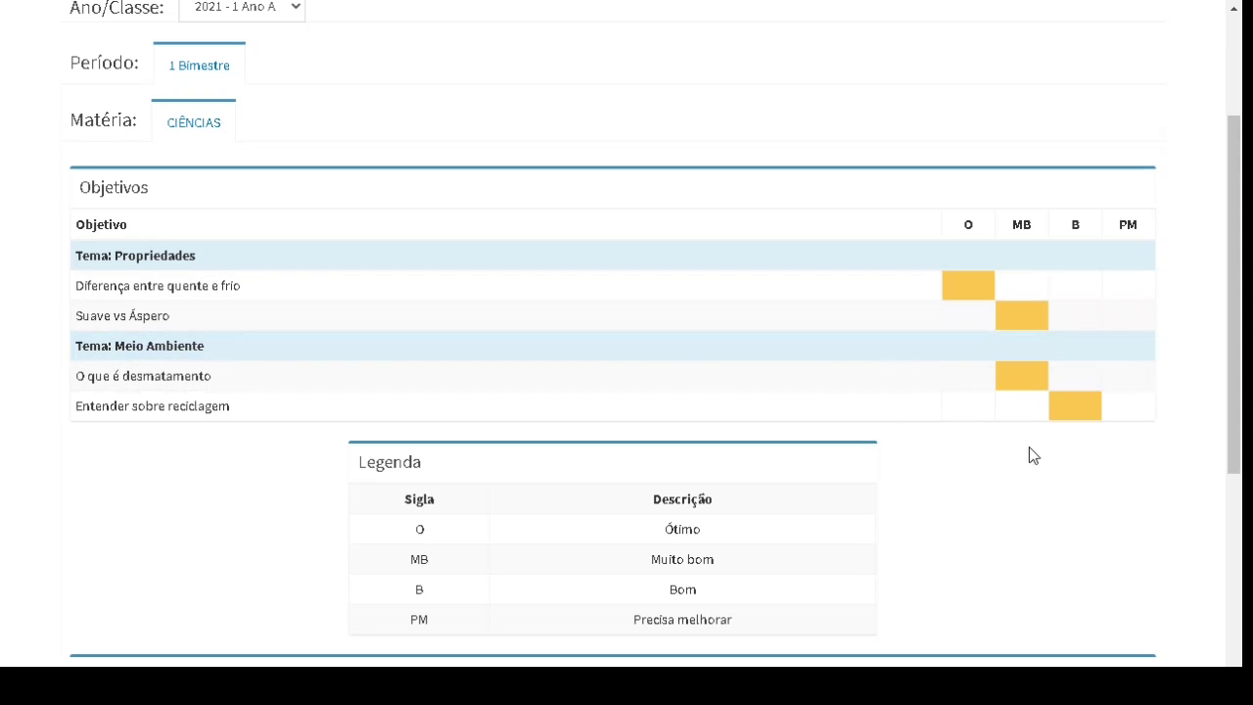
pyautogui.scroll(-1, 1009, 507)
pyautogui.scroll(2, 1010, 506)
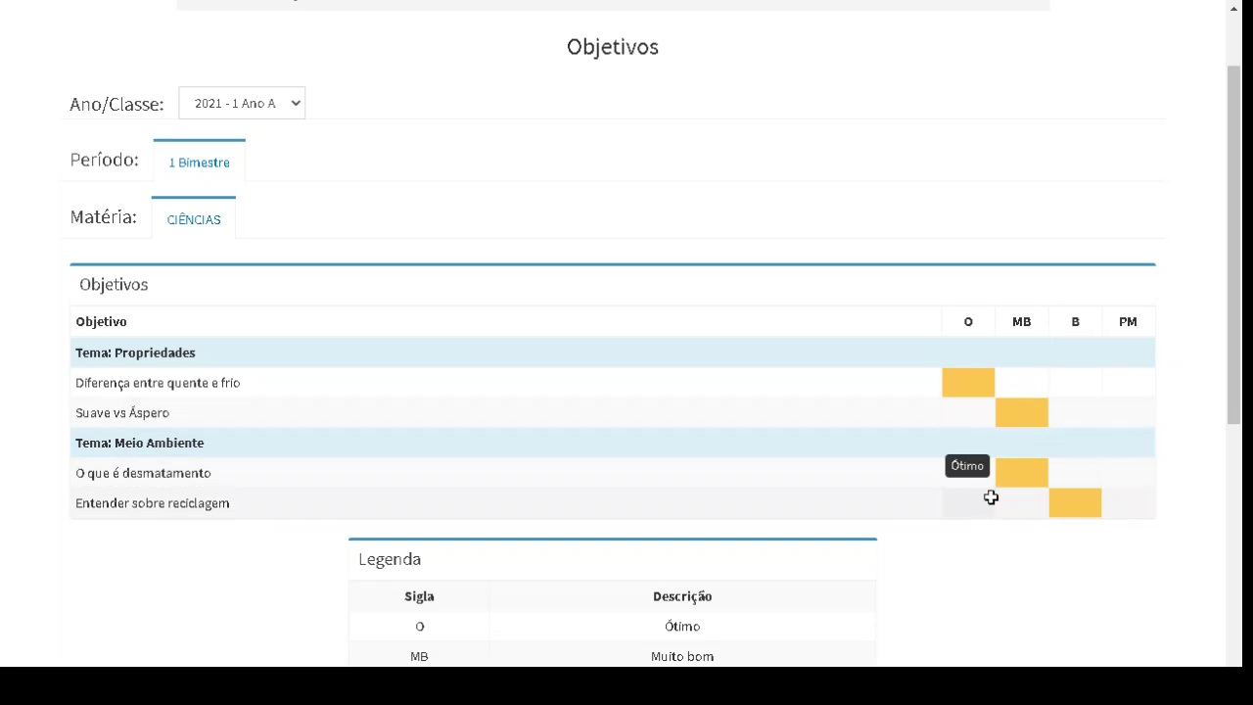
pyautogui.scroll(-2, 991, 500)
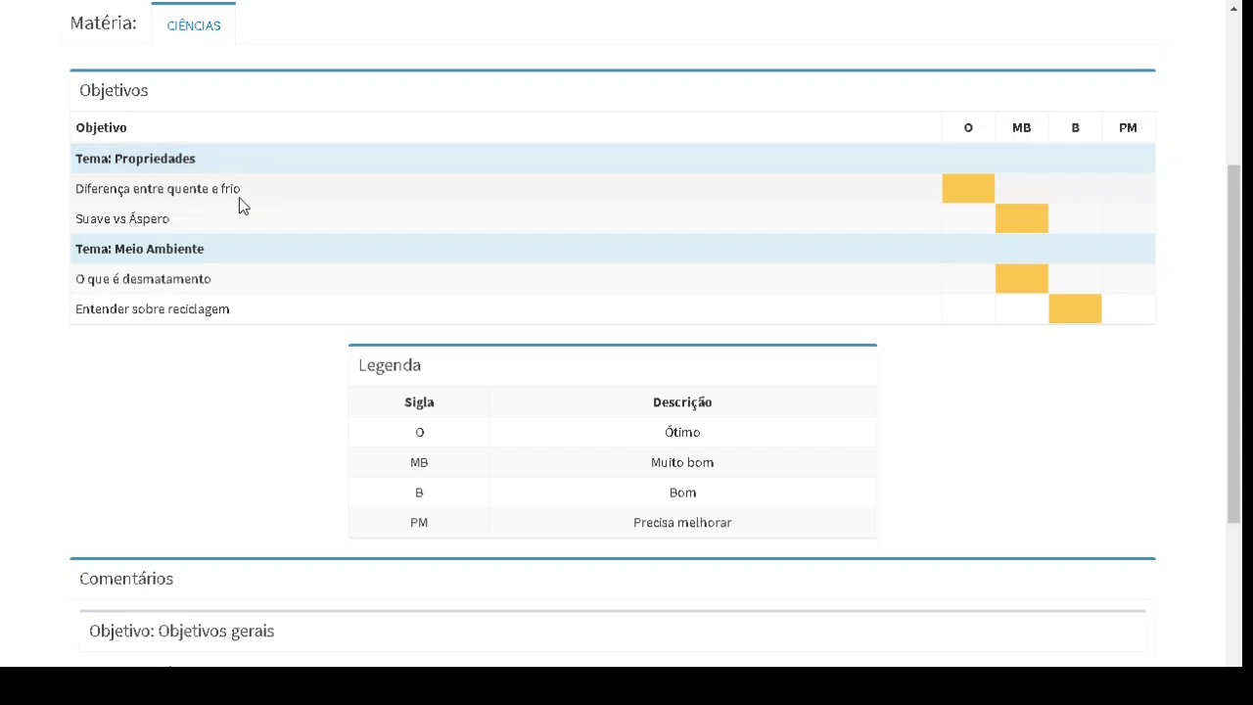
pyautogui.scroll(-1, 300, 388)
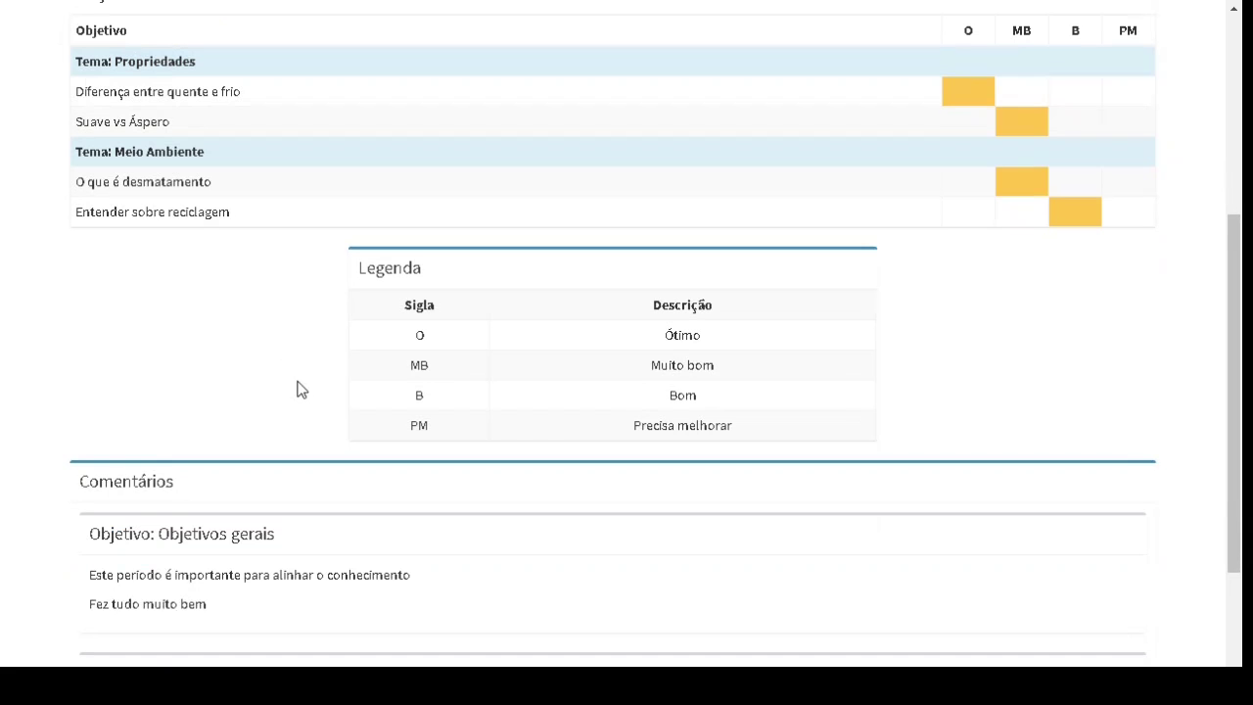
pyautogui.scroll(2, 302, 287)
# Highlight the Objetivos gerais comments in the Comentários section and return to the TutorWeb home page.
pyautogui.scroll(-4, 309, 279)
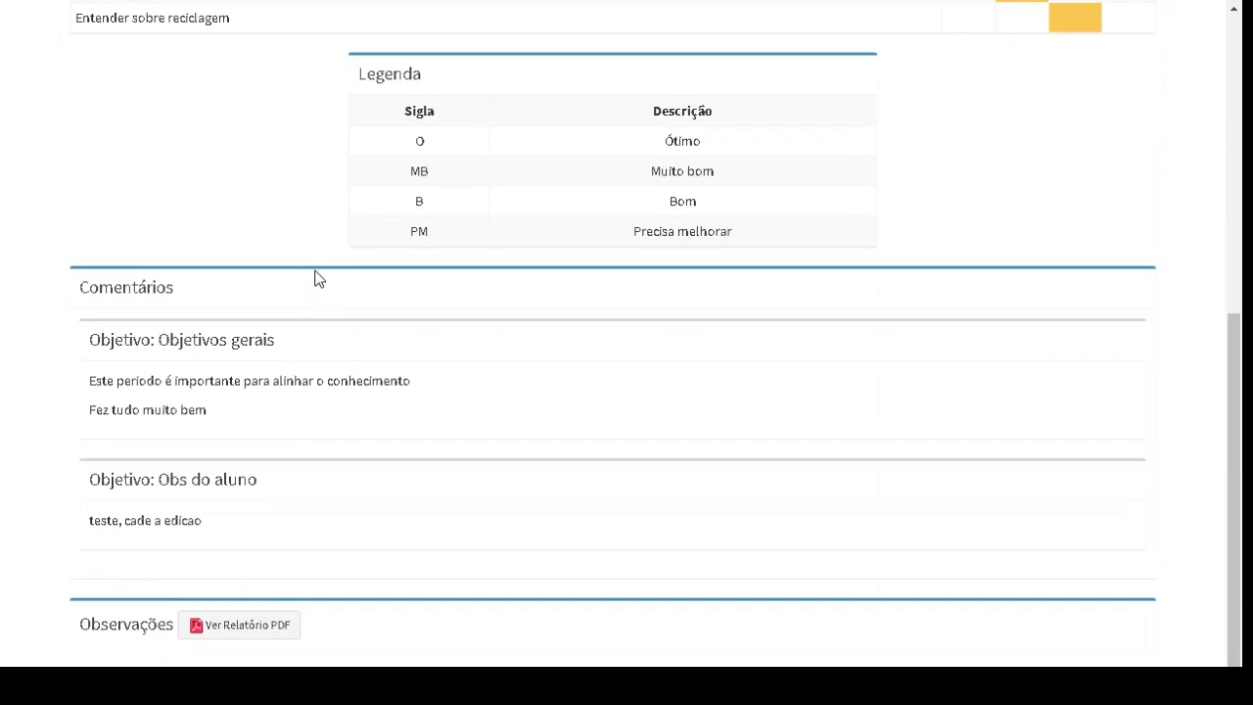
pyautogui.scroll(-1, 410, 422)
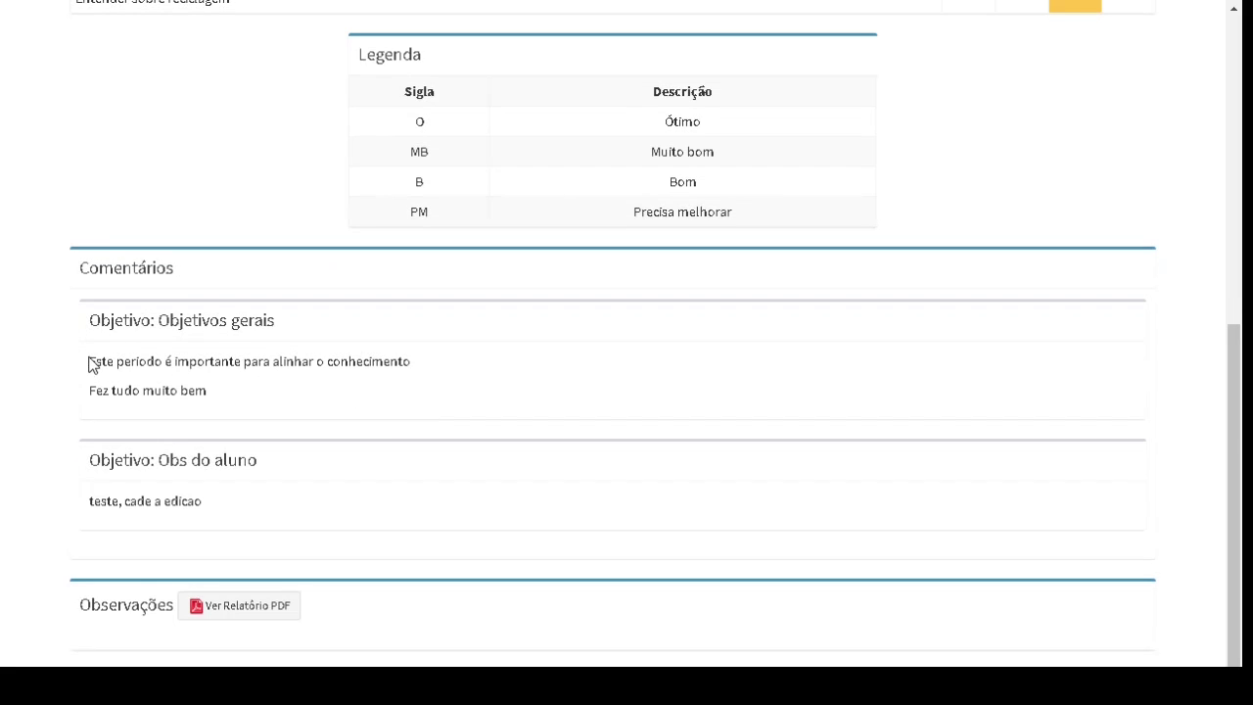
pyautogui.moveTo(90, 361); pyautogui.dragTo(414, 375)
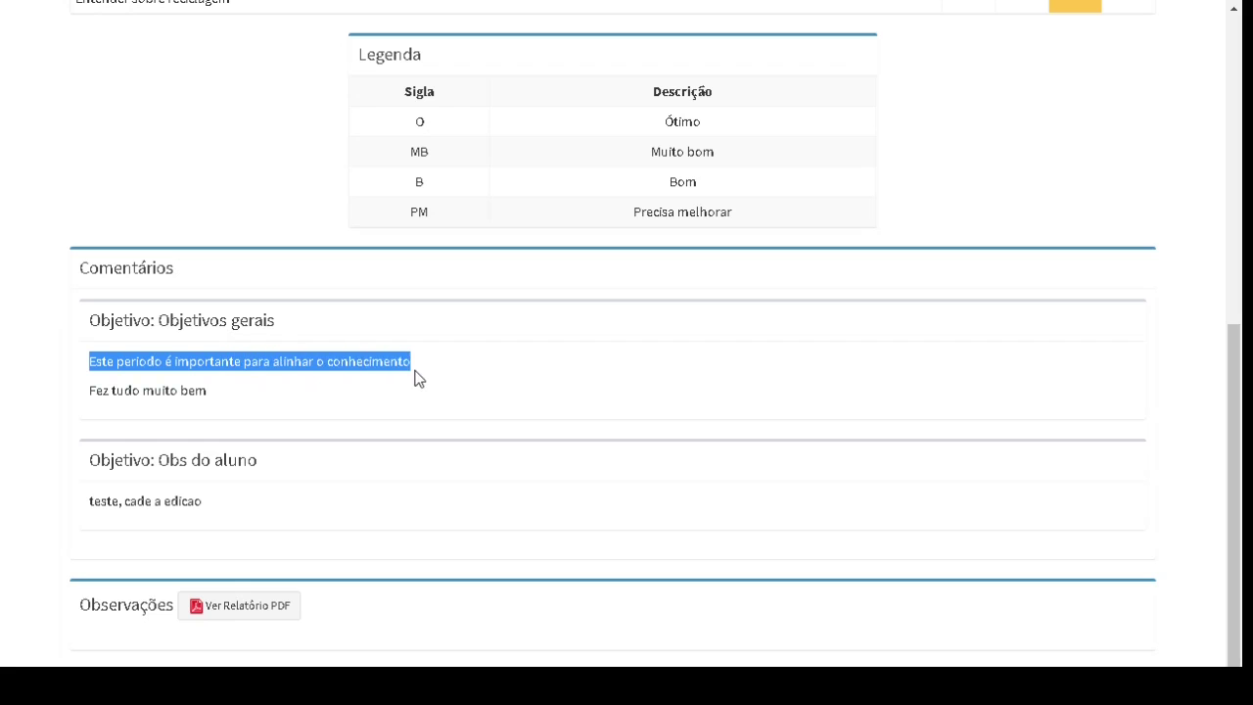
pyautogui.moveTo(226, 394); pyautogui.dragTo(69, 358)
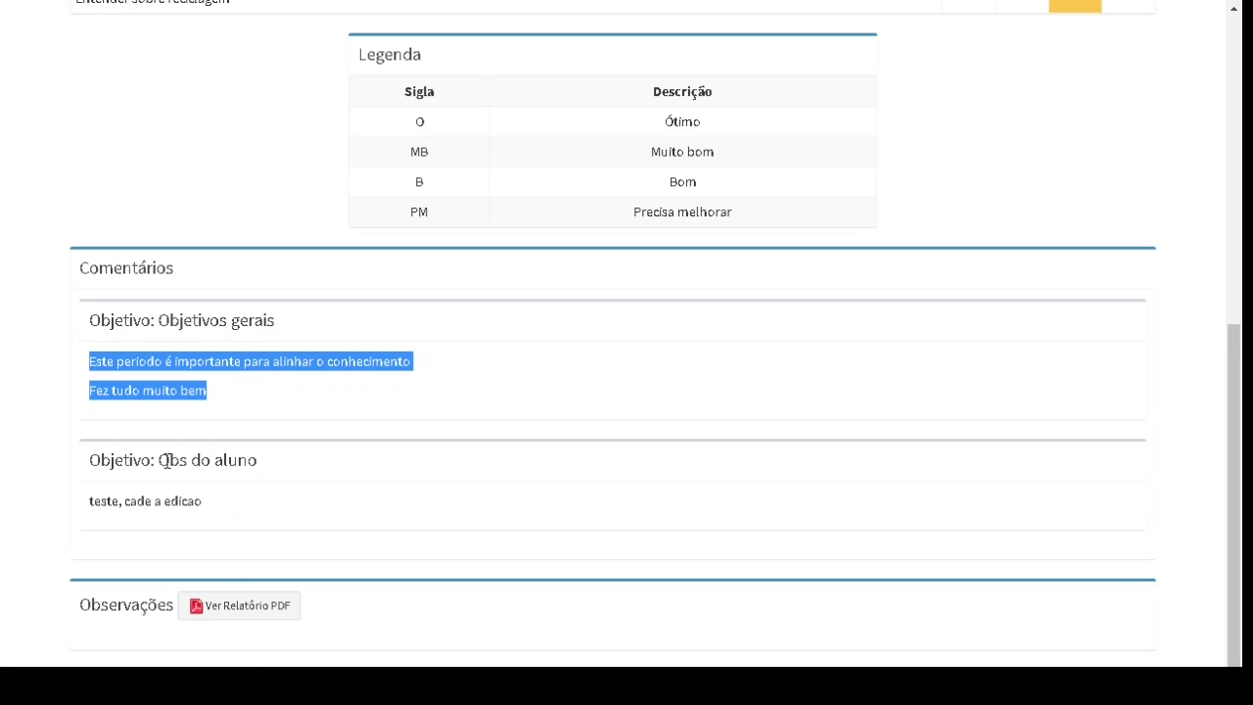
pyautogui.scroll(2, 186, 494)
pyautogui.scroll(3, 319, 425)
pyautogui.scroll(2, 331, 399)
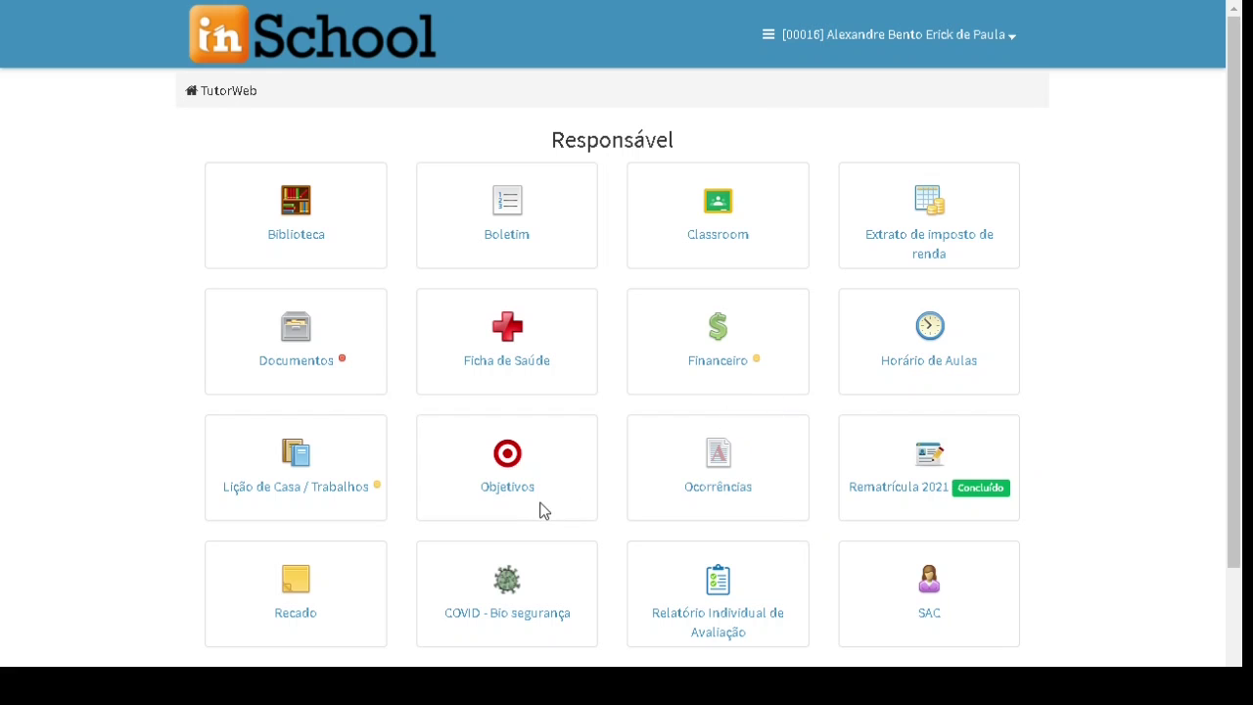
# View the student's incident record in Ocorrências and return to the TutorWeb home page.
pyautogui.scroll(-1, 833, 512)
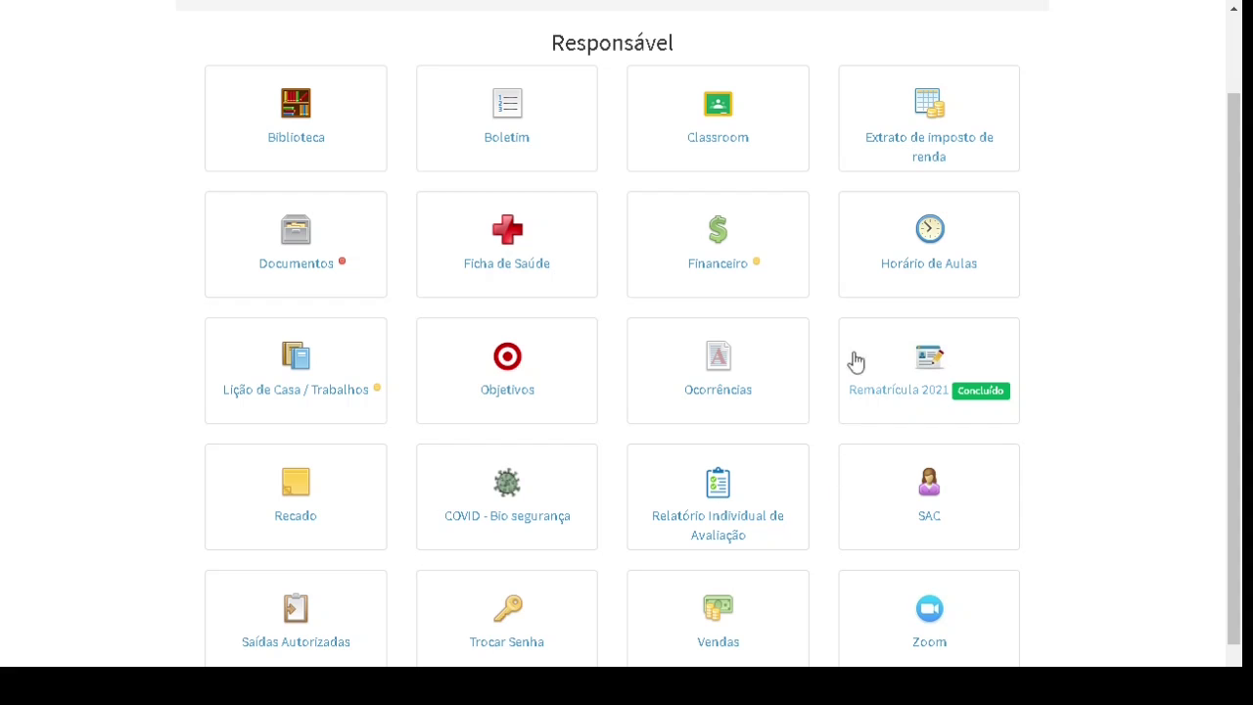
pyautogui.click(725, 368)
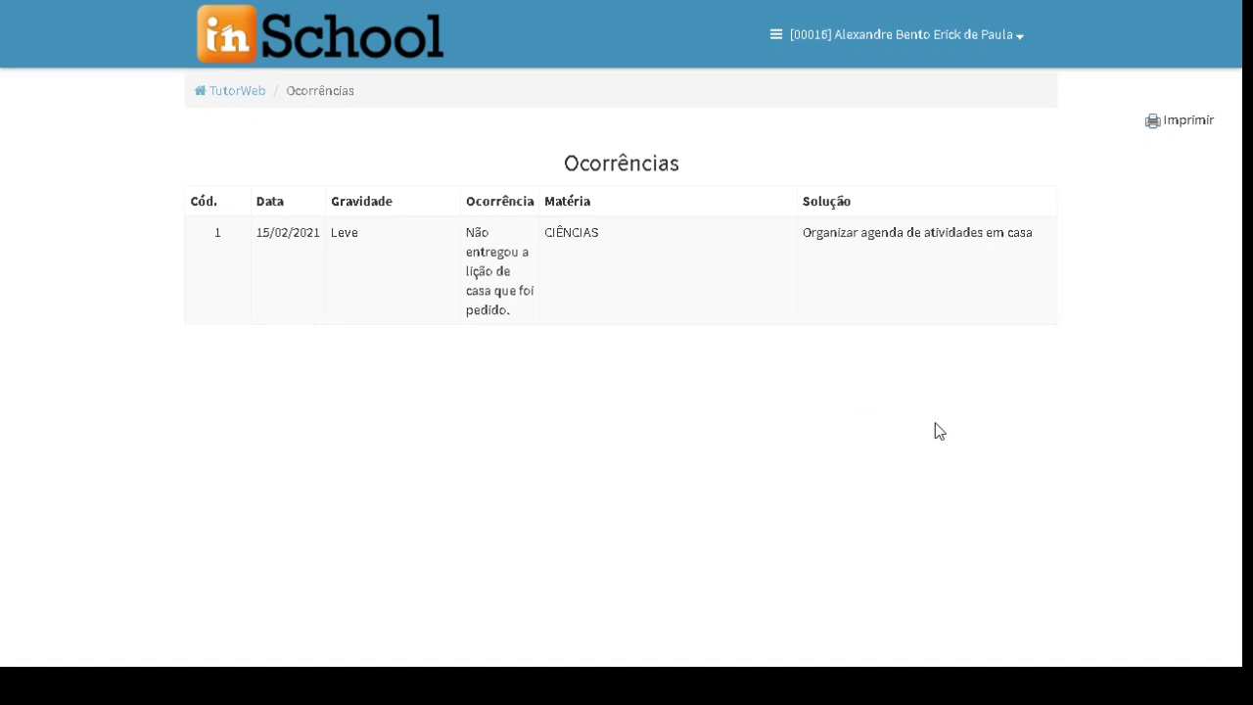
pyautogui.hotkey('alt', 'Left')
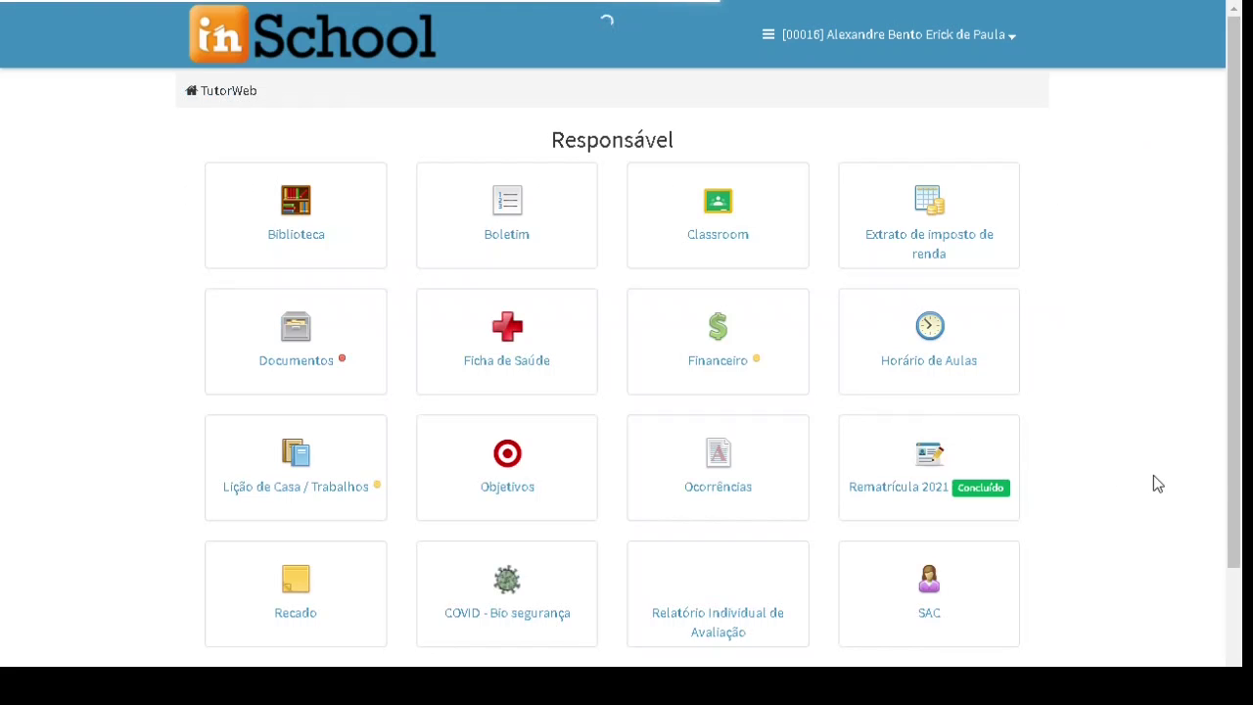
# Open the Recado page, highlight its title, and return to the TutorWeb home page.
pyautogui.scroll(-1, 1159, 484)
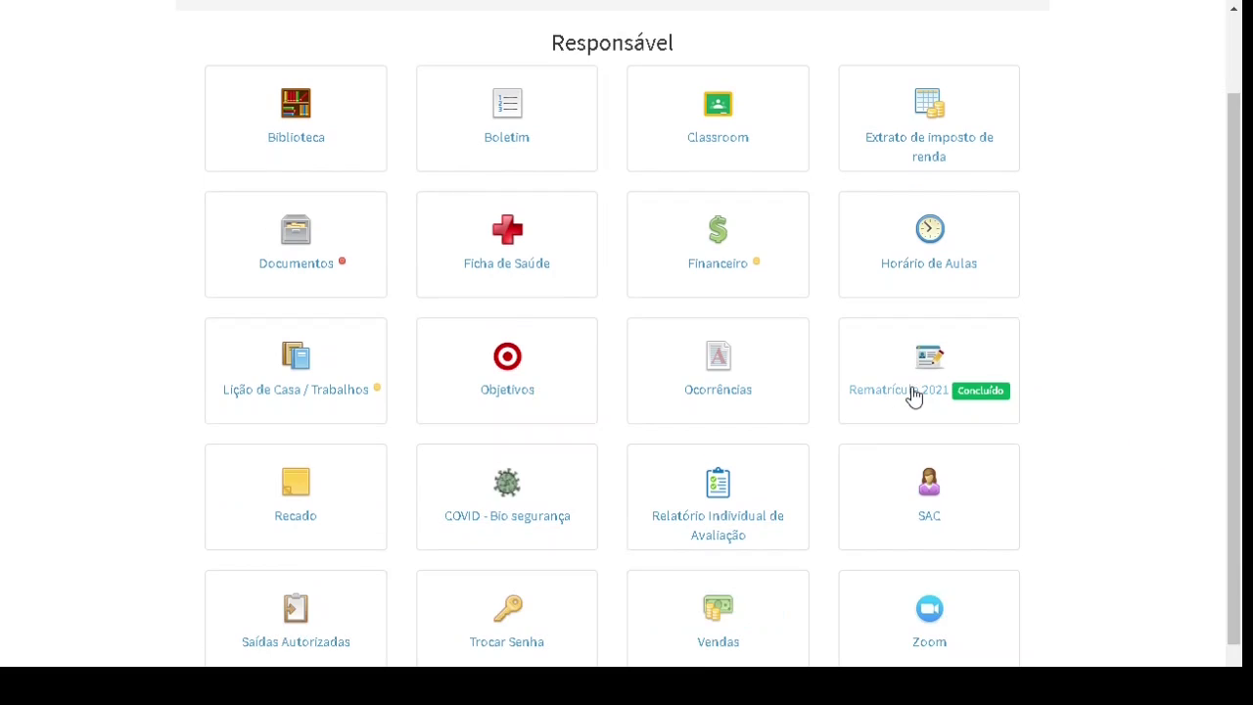
pyautogui.scroll(-1, 1102, 461)
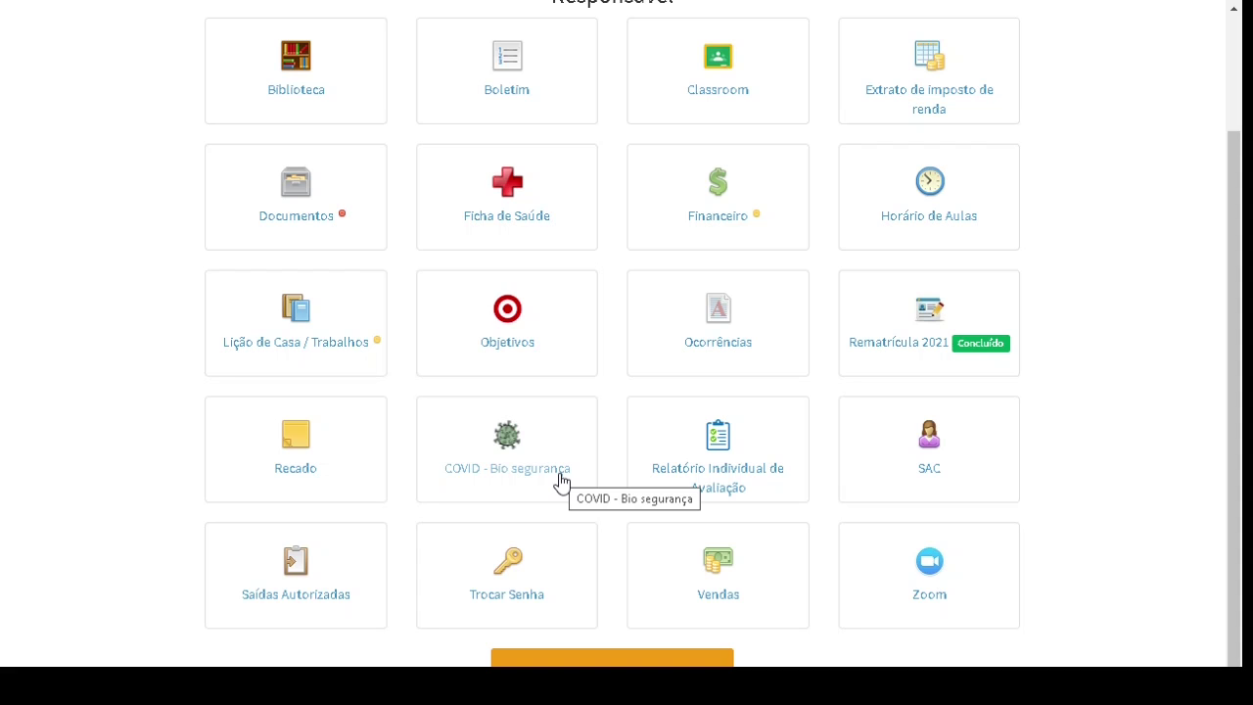
pyautogui.click(299, 441)
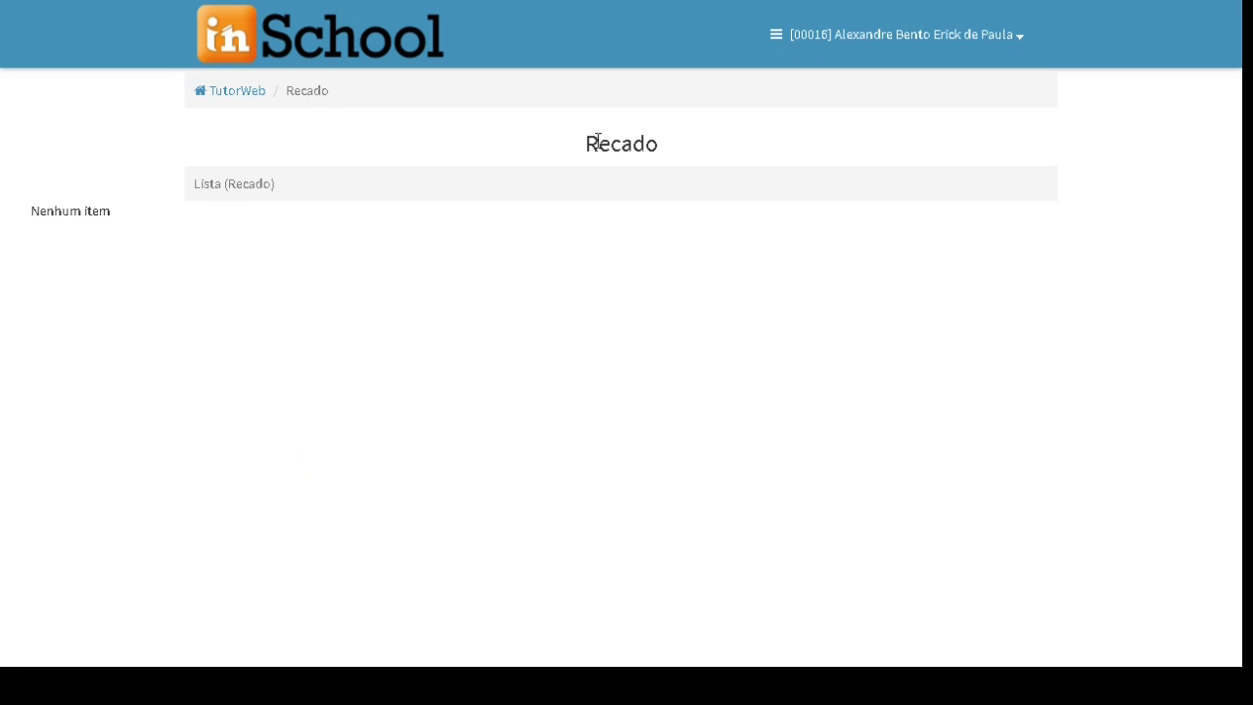
pyautogui.moveTo(591, 144); pyautogui.dragTo(671, 149)
pyautogui.click(672, 149)
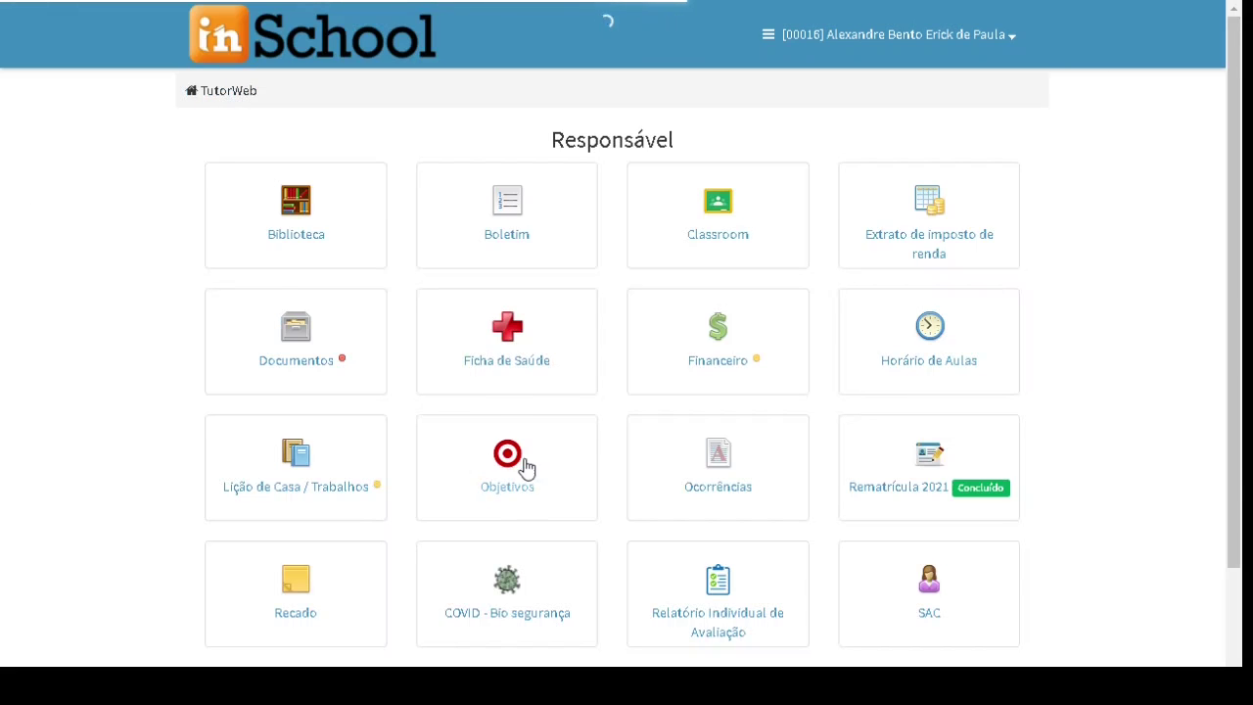
# Open COVID - Bio segurança, point out the read mark on the "Biosegurança na escola" notice, and return to the TutorWeb home page.
pyautogui.scroll(-1, 600, 519)
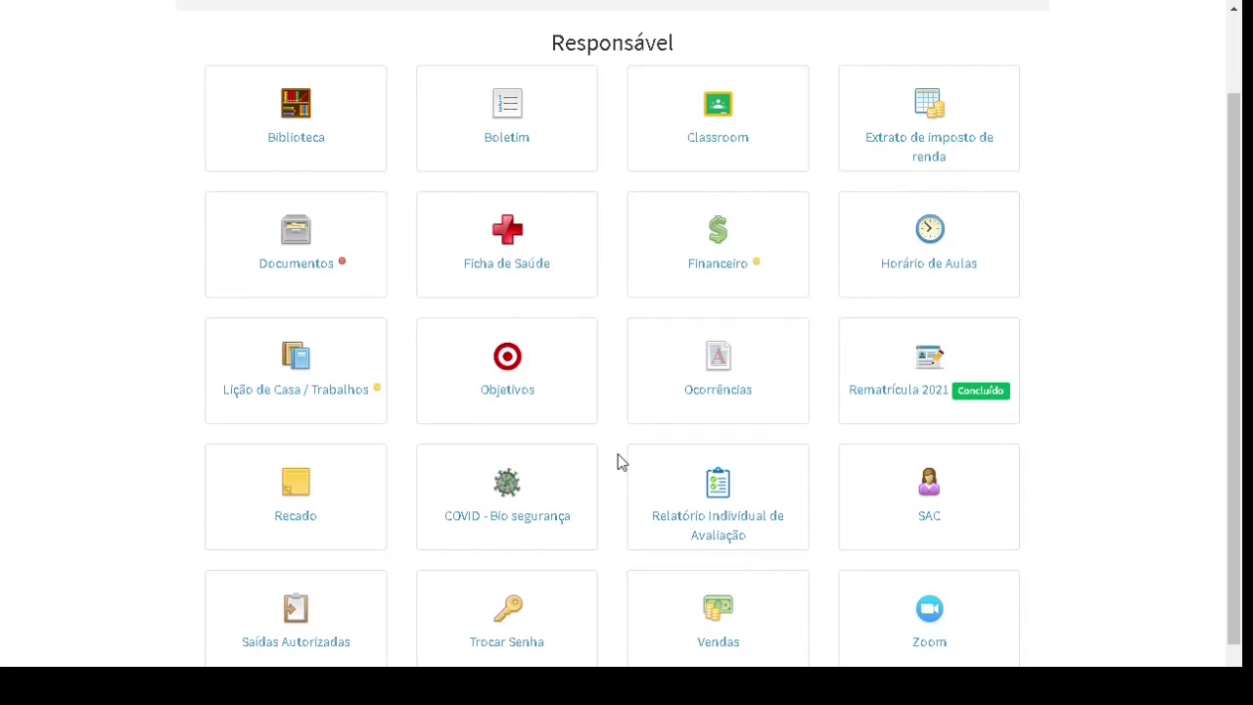
pyautogui.scroll(-1, 616, 461)
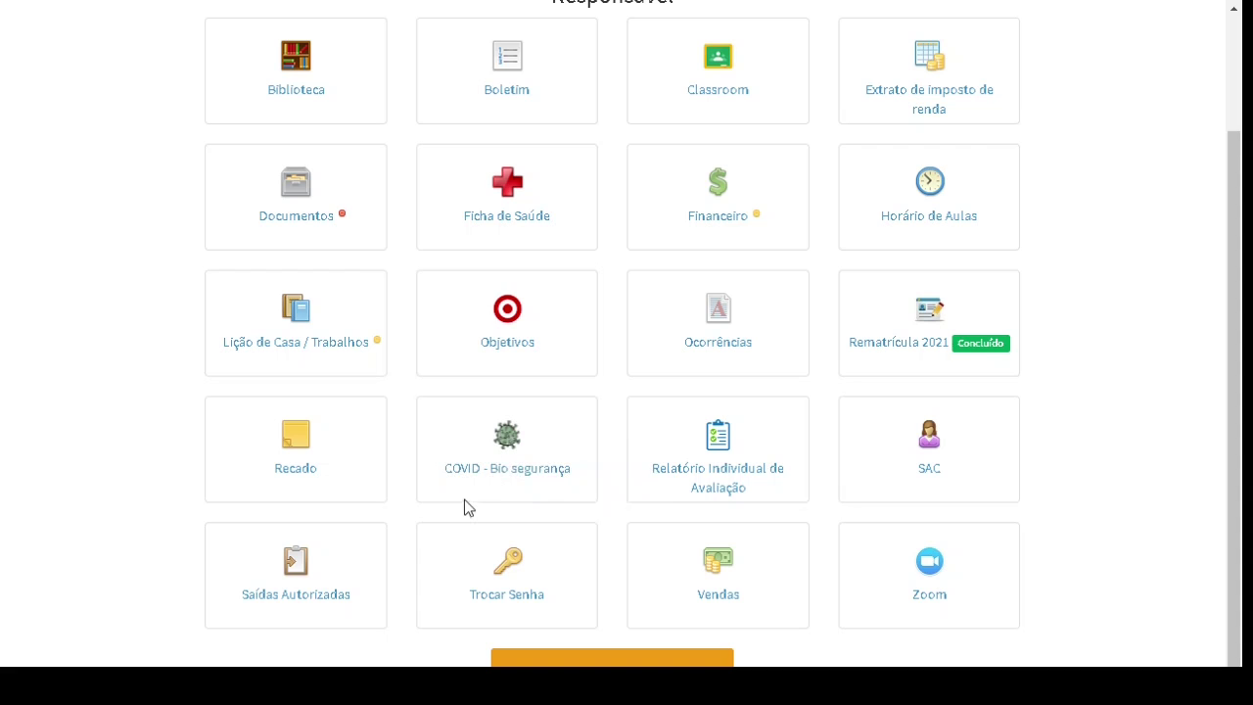
pyautogui.click(521, 478)
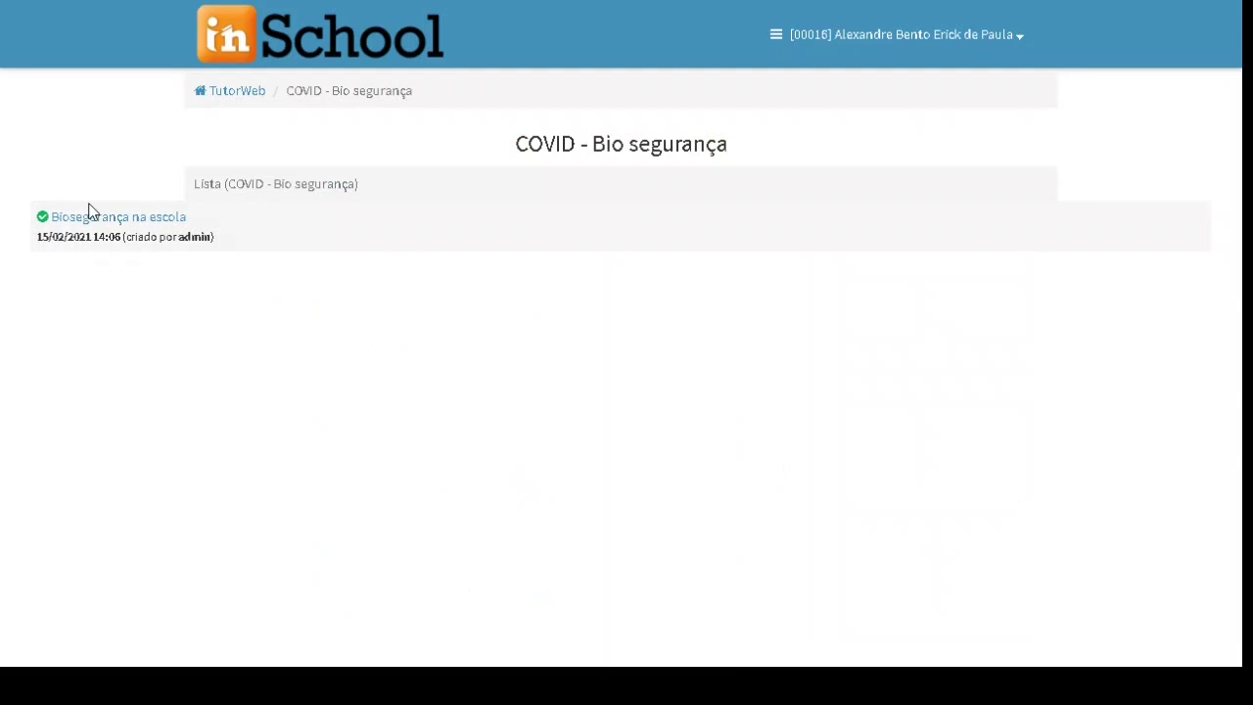
pyautogui.moveTo(45, 221)
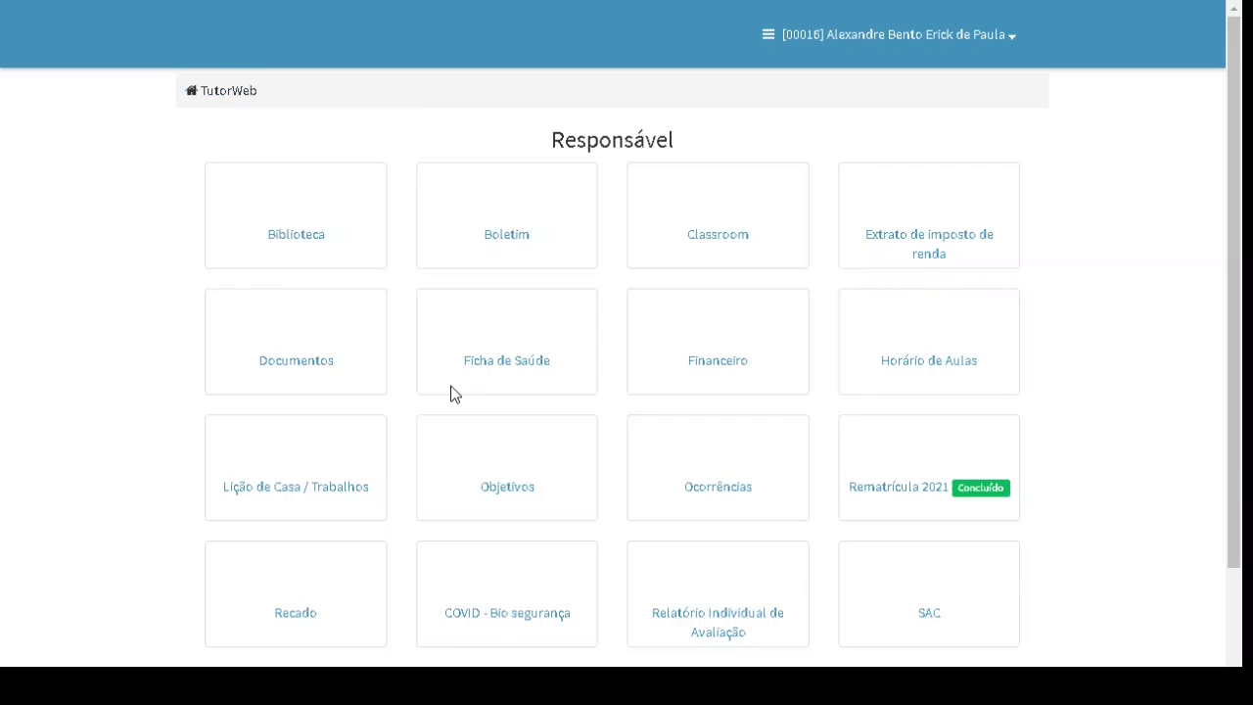
# Open Relatório Individual de Avaliação and highlight the Área do Conhecimento table from its header through the CIÊNCIAS row.
pyautogui.scroll(-2, 607, 540)
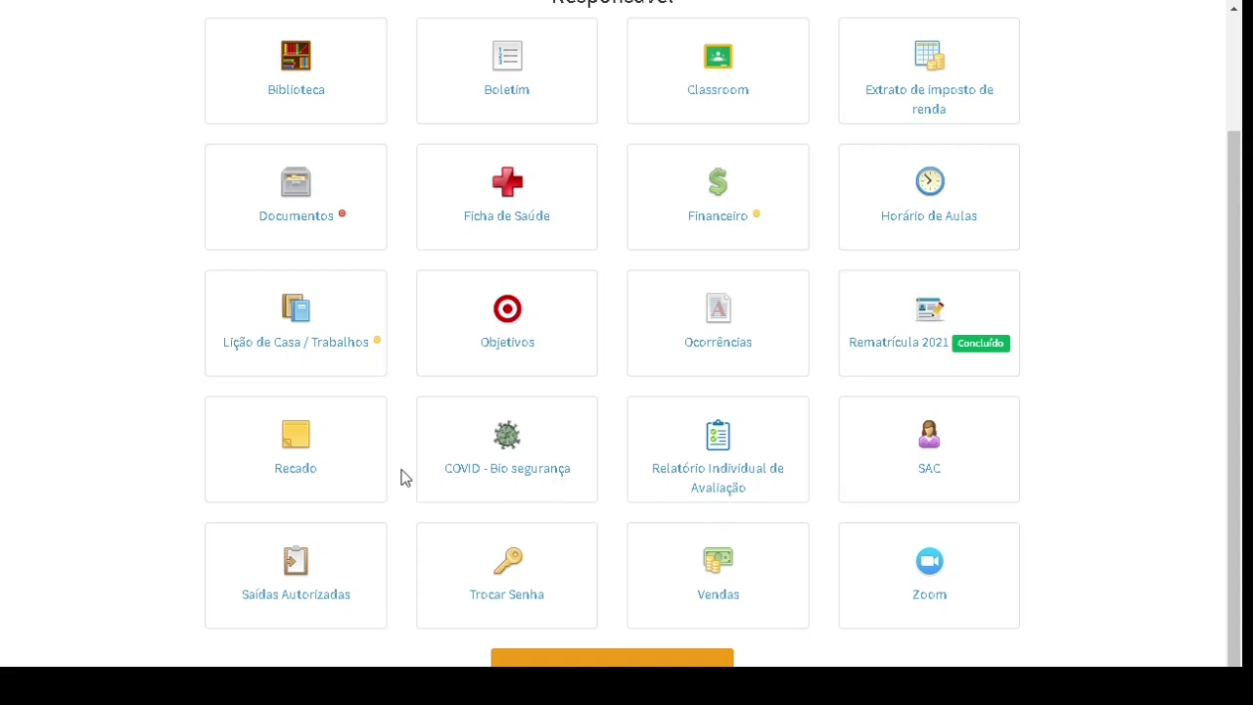
pyautogui.click(729, 476)
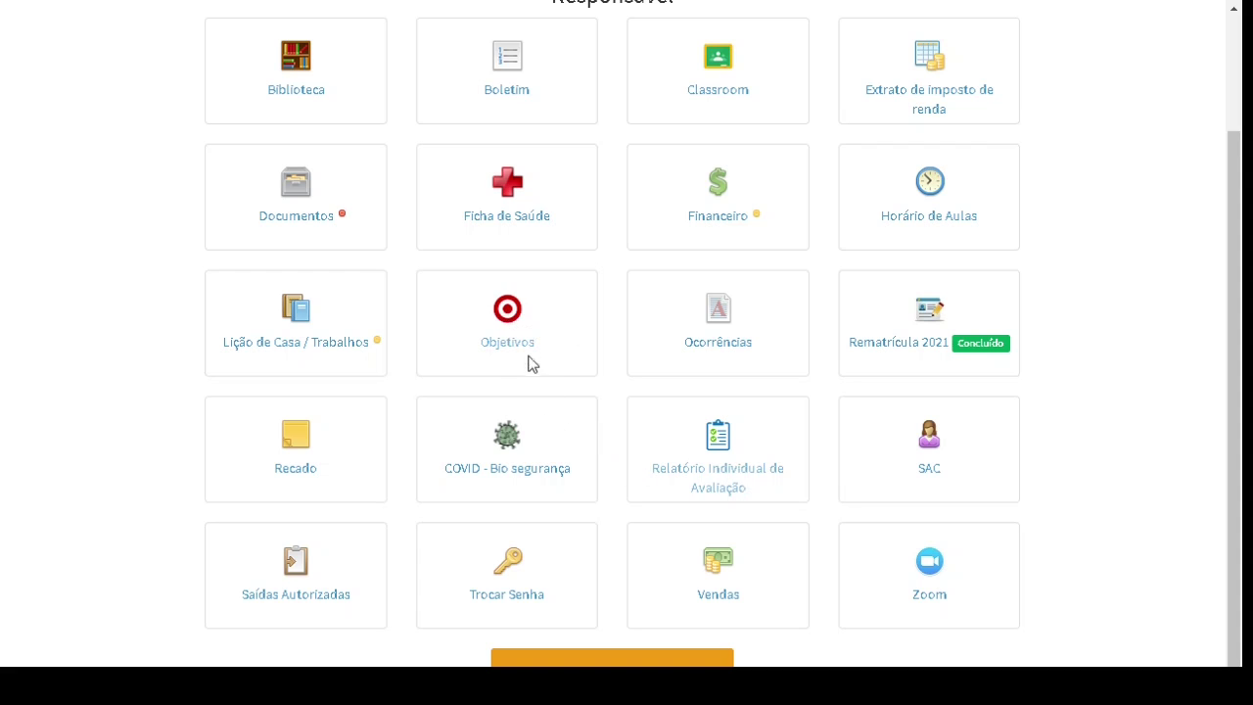
pyautogui.click(724, 474)
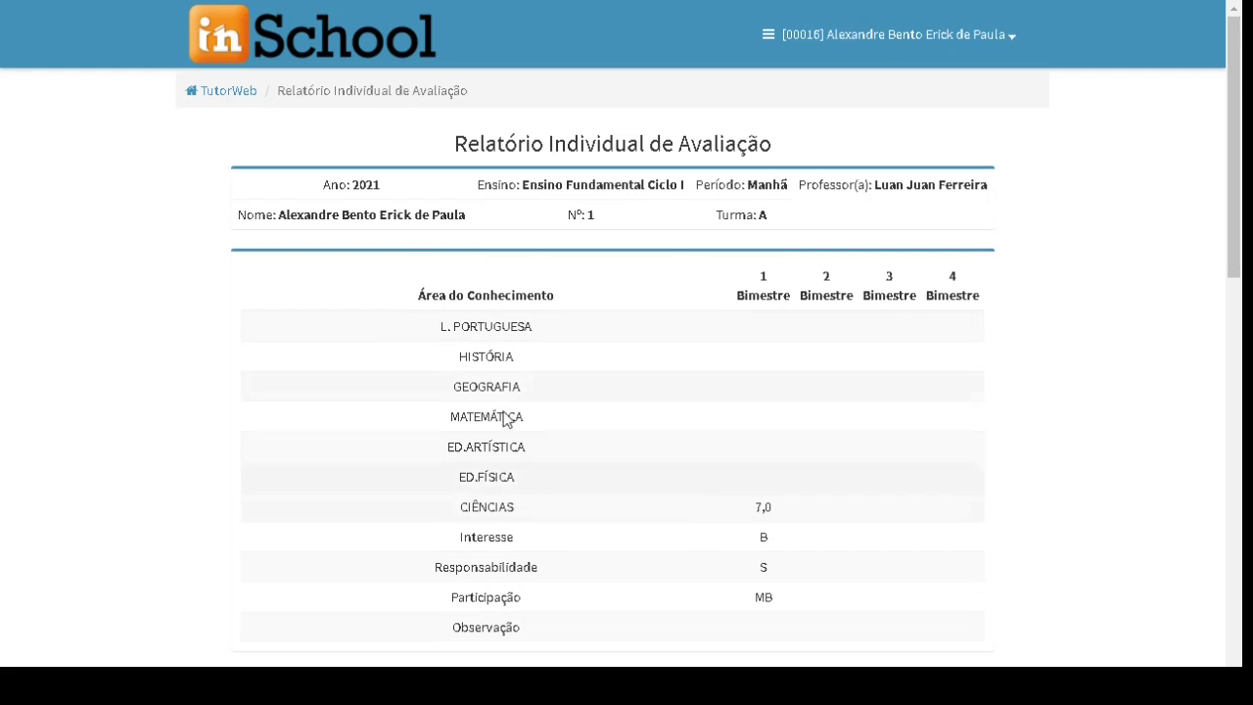
pyautogui.moveTo(401, 303); pyautogui.dragTo(958, 520)
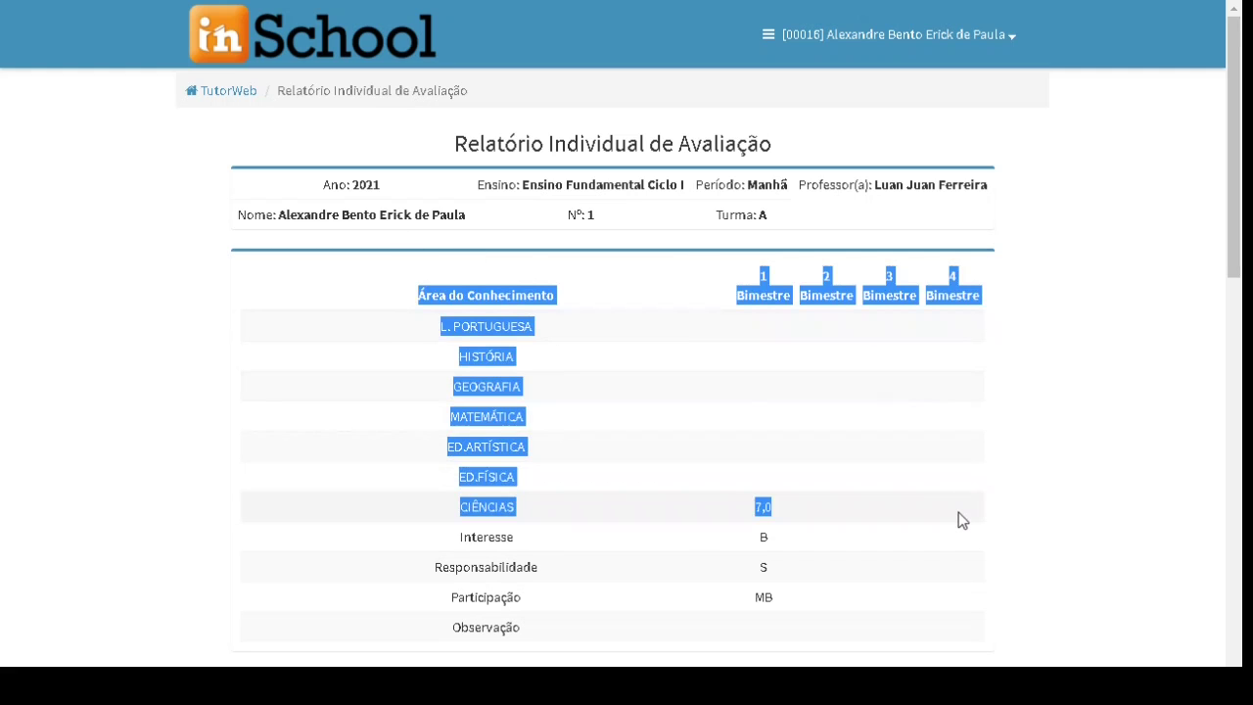
# Highlight the Interesse to Observação rows of the evaluation report and view the Teste and Atitudes sections with their legends.
pyautogui.scroll(-1, 967, 514)
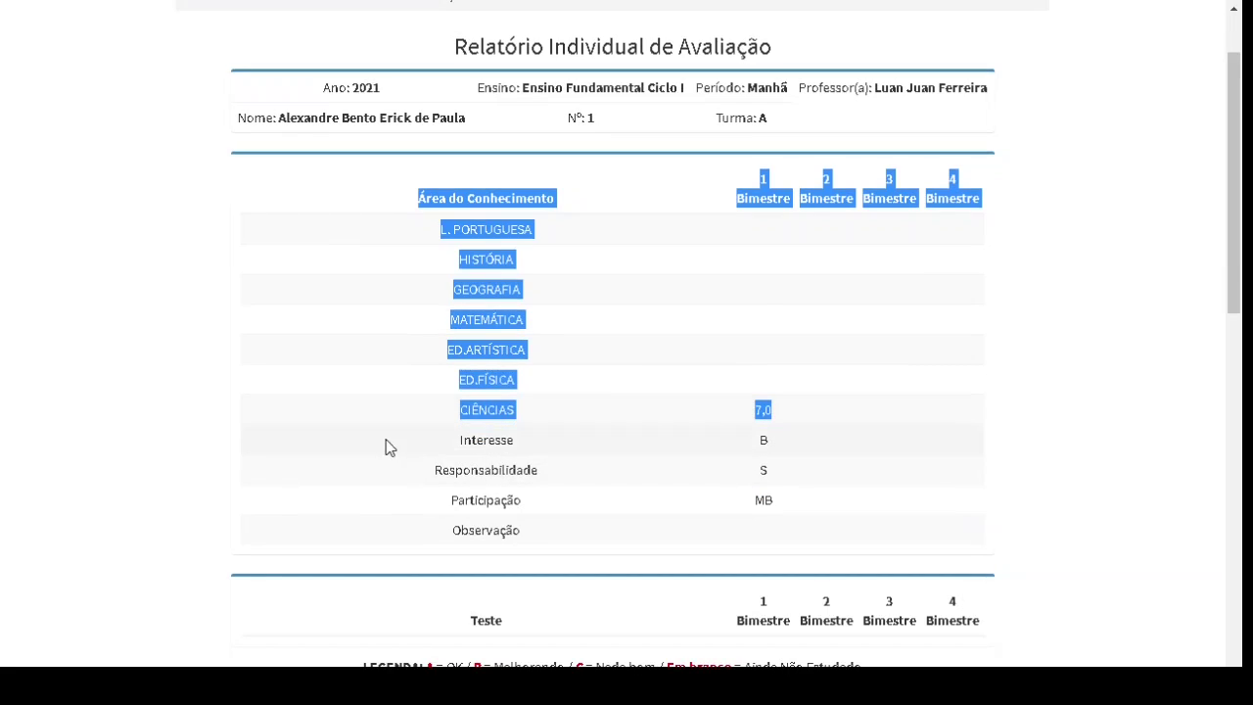
pyautogui.click(434, 448)
pyautogui.moveTo(434, 447); pyautogui.dragTo(786, 526)
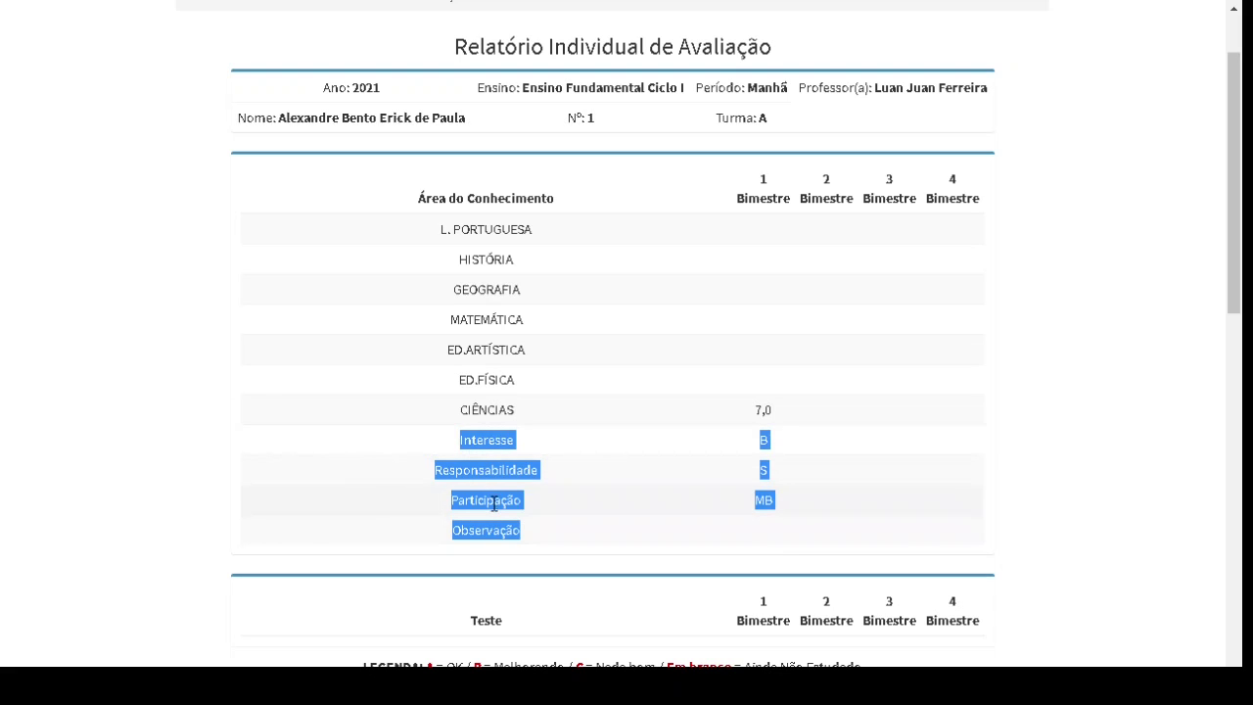
pyautogui.click(690, 508)
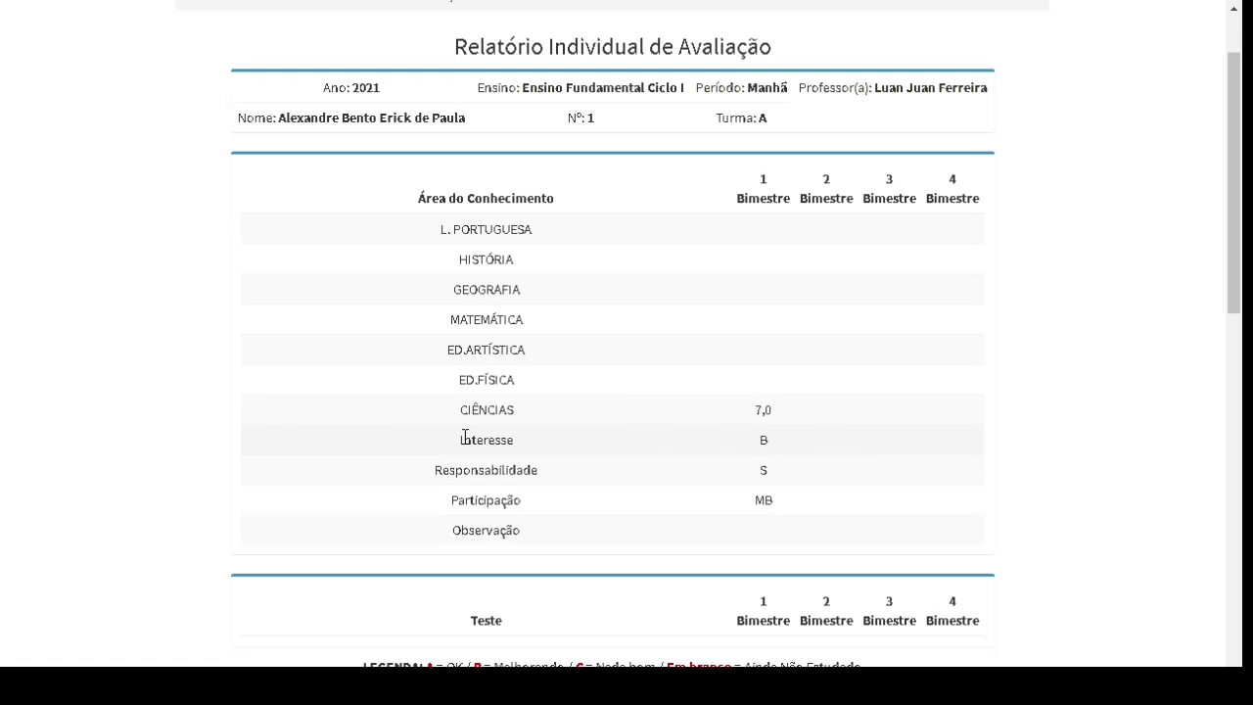
pyautogui.scroll(-4, 695, 450)
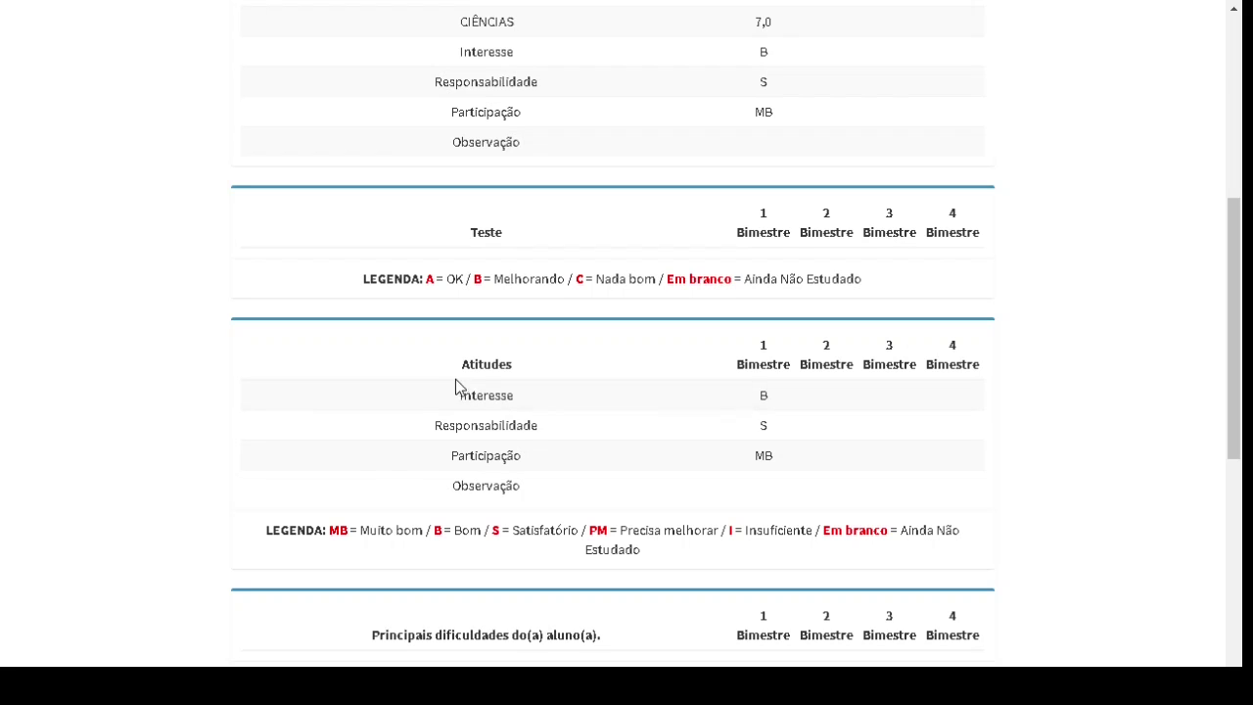
# Review the report's remaining sections and highlight the "Principais dificuldades do(a) aluno(a)." heading and "Recomendações do professor" in the student recommendations heading.
pyautogui.scroll(-1, 759, 430)
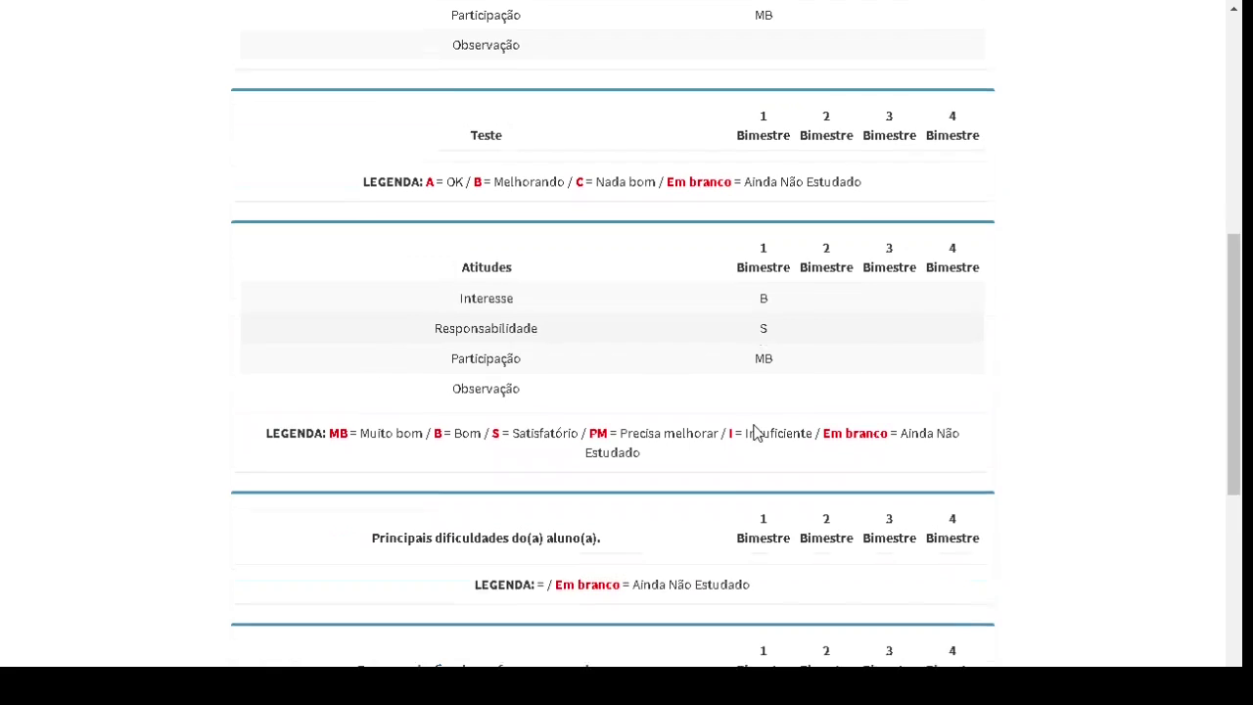
pyautogui.scroll(-1, 754, 430)
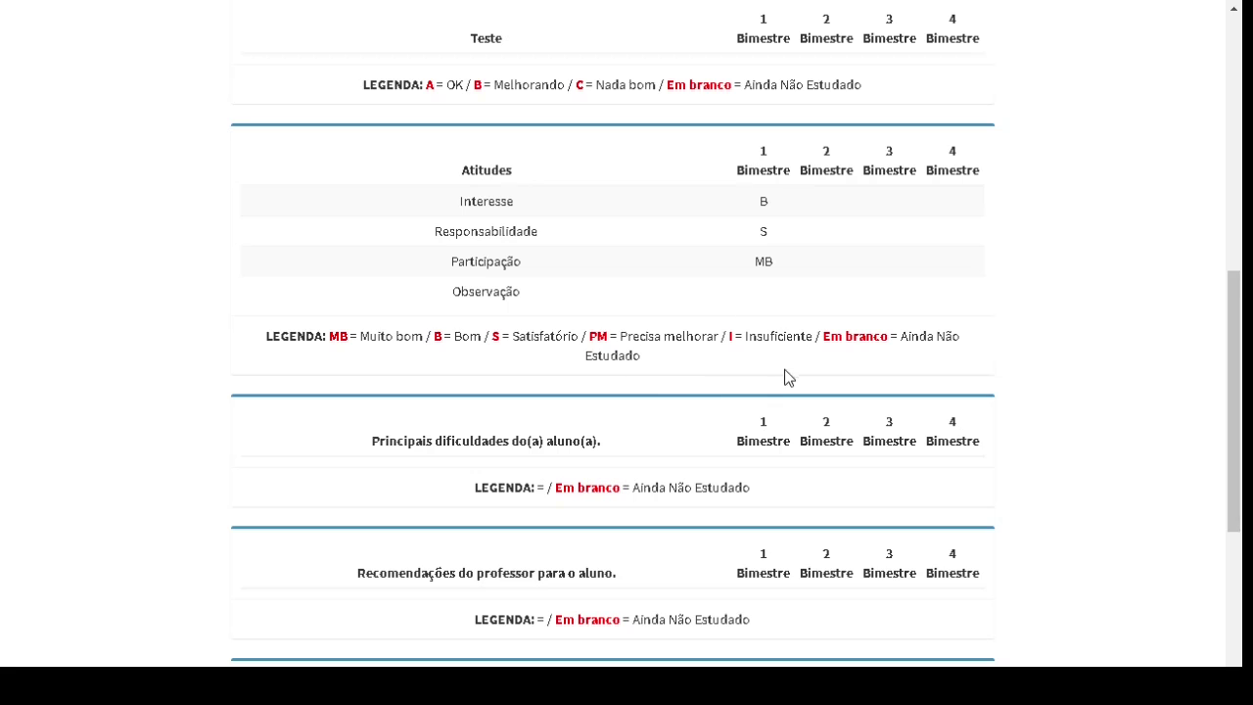
pyautogui.scroll(-2, 780, 328)
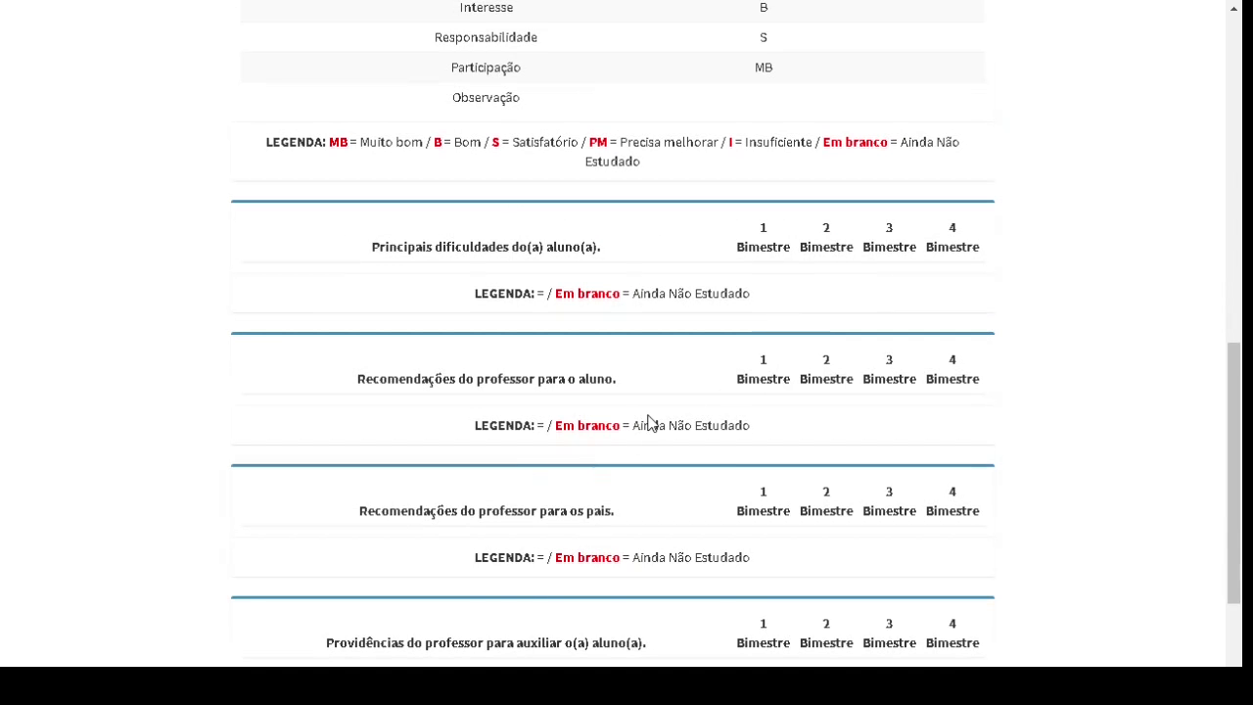
pyautogui.scroll(-2, 648, 423)
pyautogui.scroll(3, 656, 417)
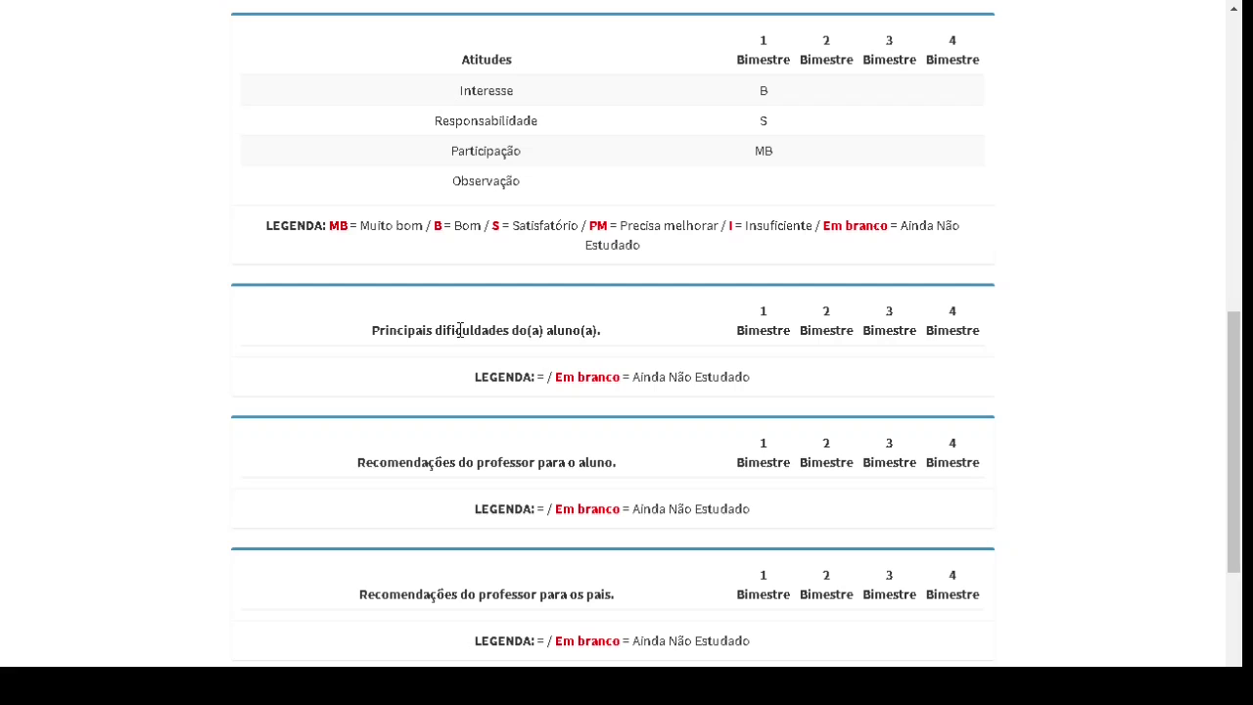
pyautogui.moveTo(373, 329); pyautogui.dragTo(663, 336)
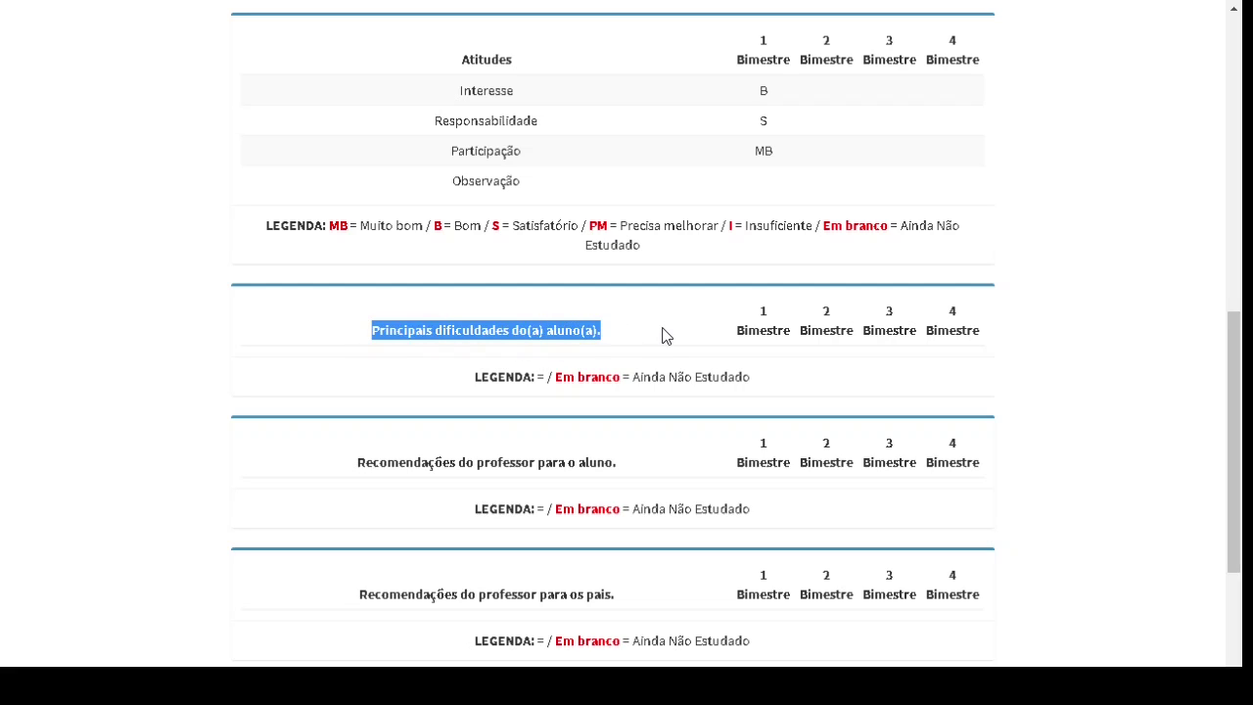
pyautogui.moveTo(343, 464); pyautogui.dragTo(539, 481)
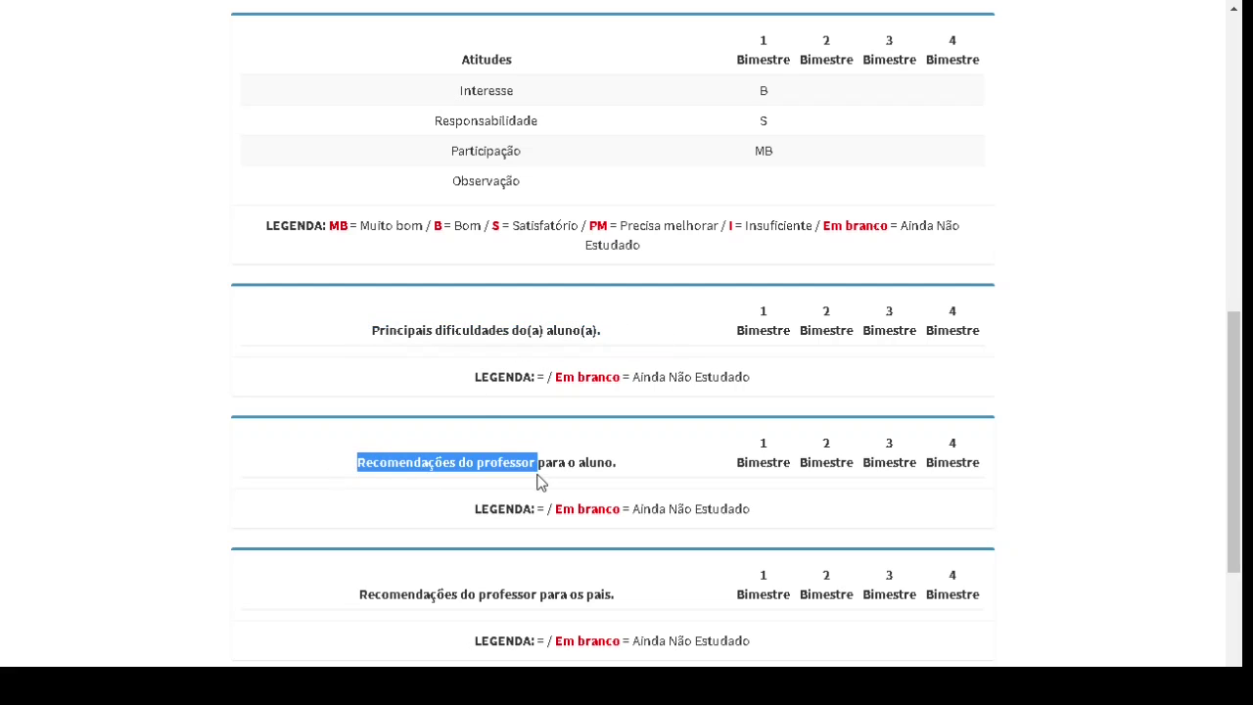
# View the evaluation report's recommendations for parents, teacher's Providências and Observações sections, and return to the TutorWeb home page.
pyautogui.scroll(-2, 529, 519)
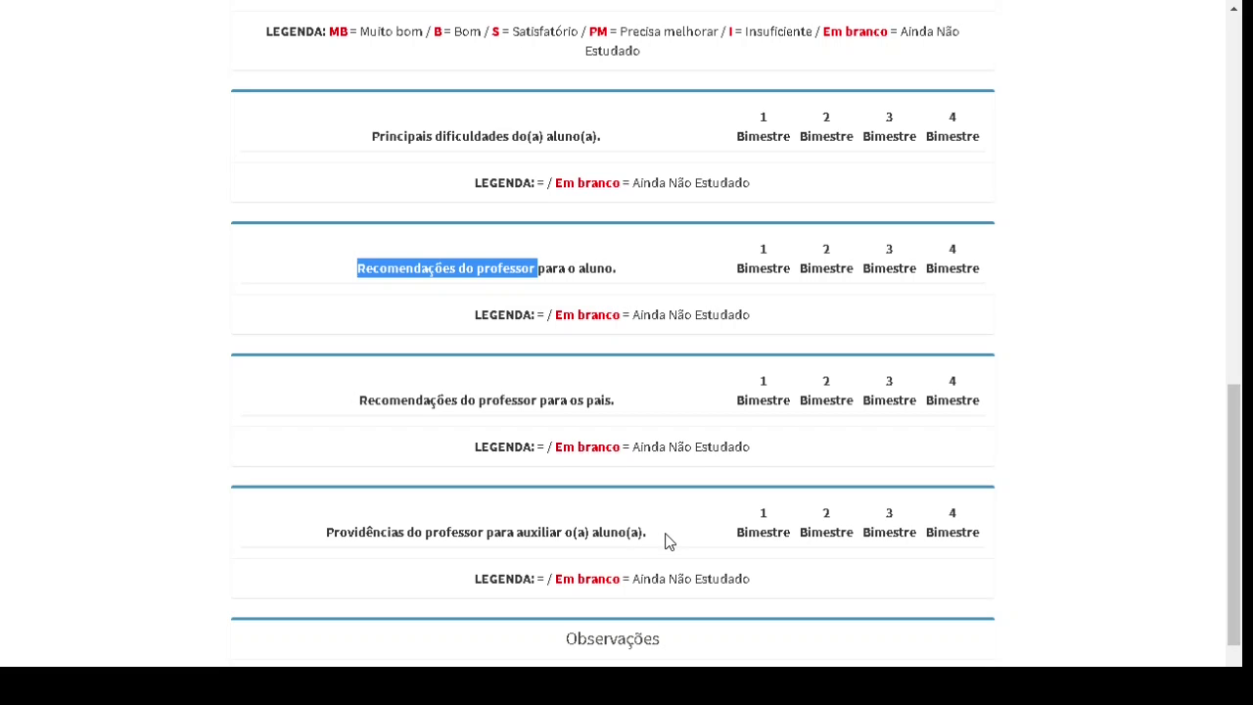
pyautogui.scroll(10, 666, 434)
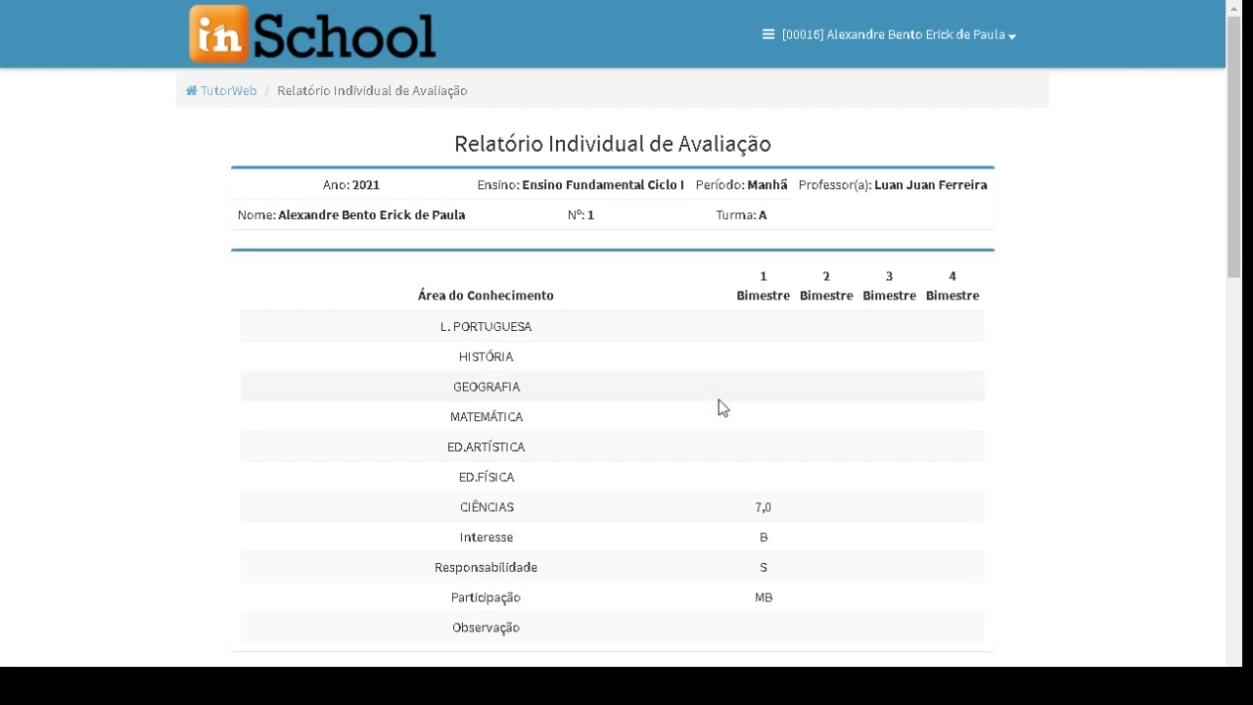
pyautogui.hotkey('alt', 'Left')
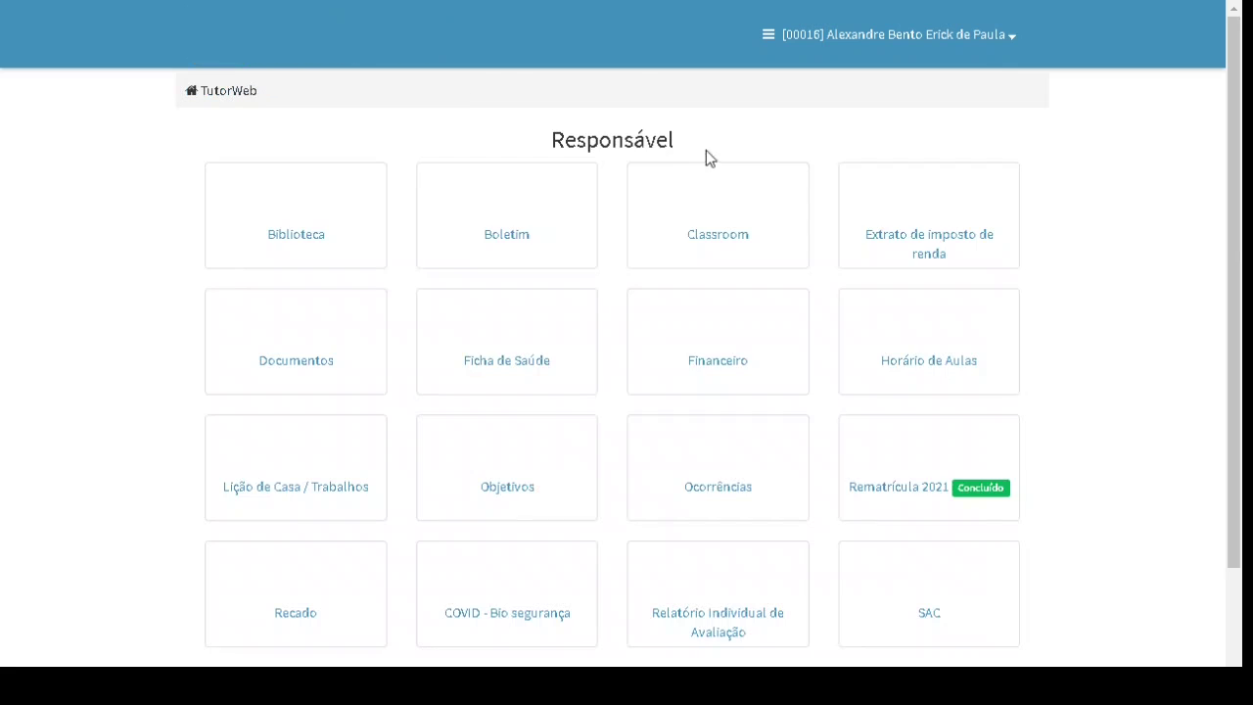
# Open Saídas Autorizadas, highlight the date of the Banheiro exit, and return to the TutorWeb home page.
pyautogui.scroll(-1, 965, 504)
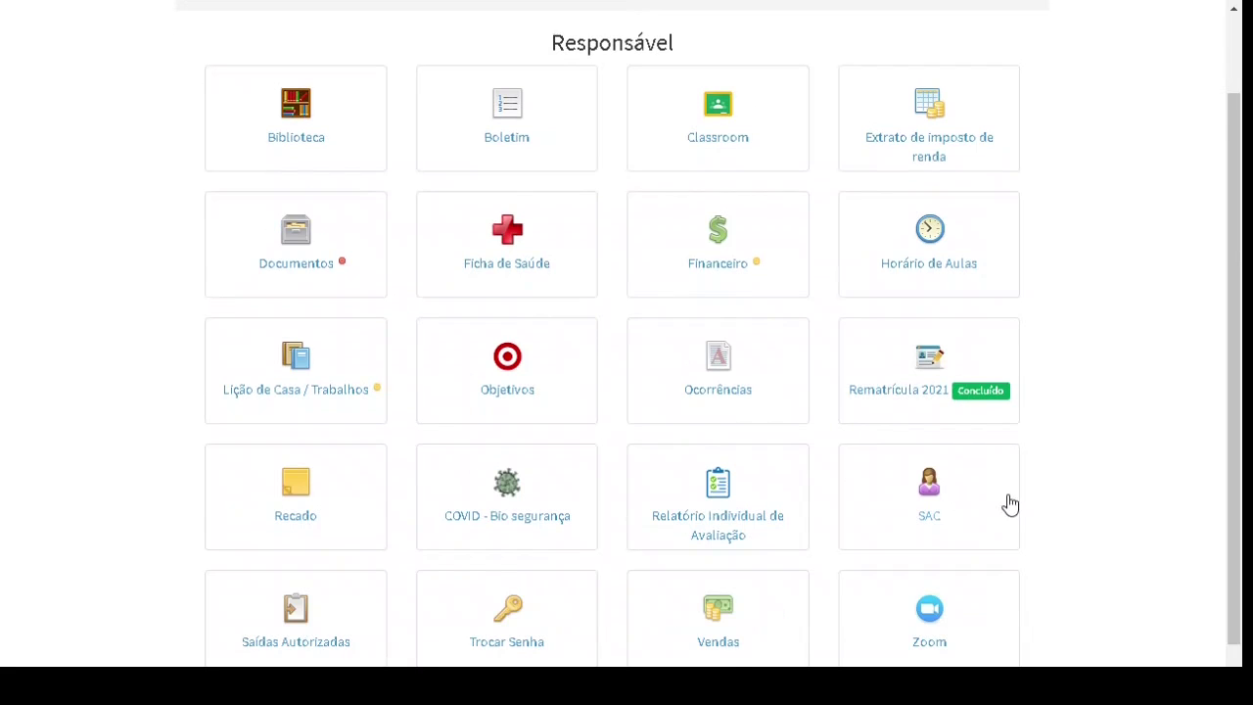
pyautogui.scroll(-1, 1010, 503)
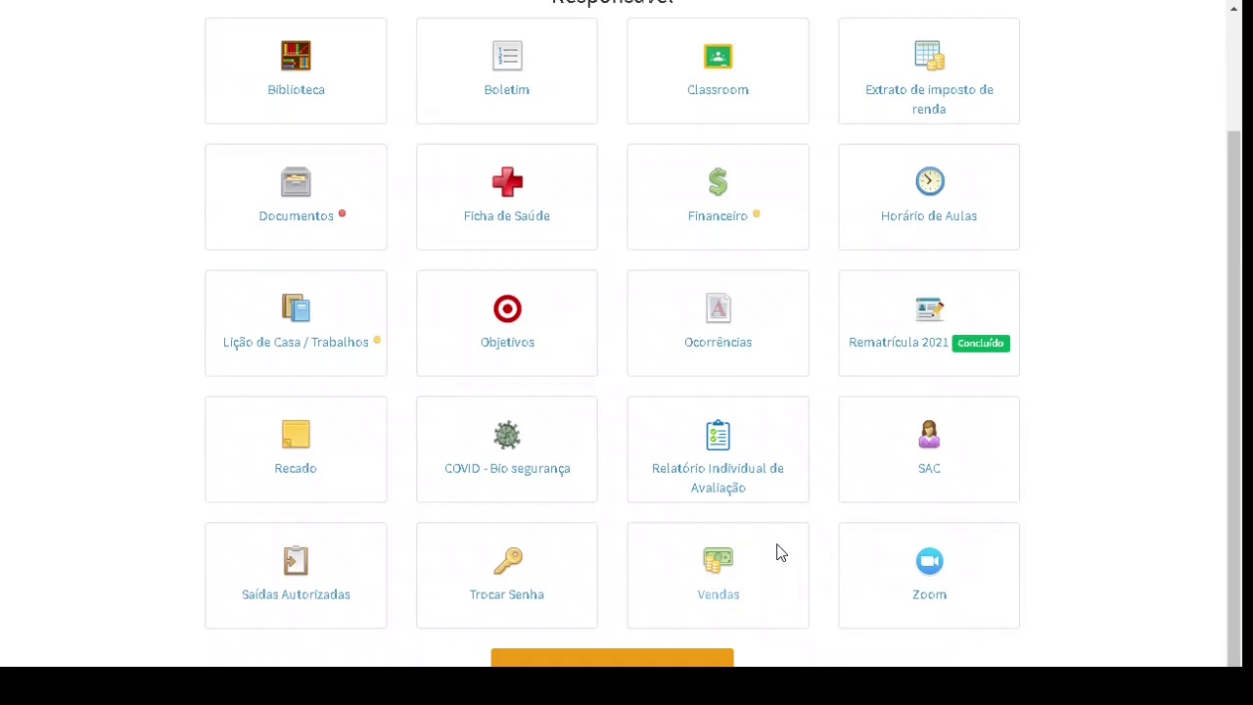
pyautogui.click(299, 570)
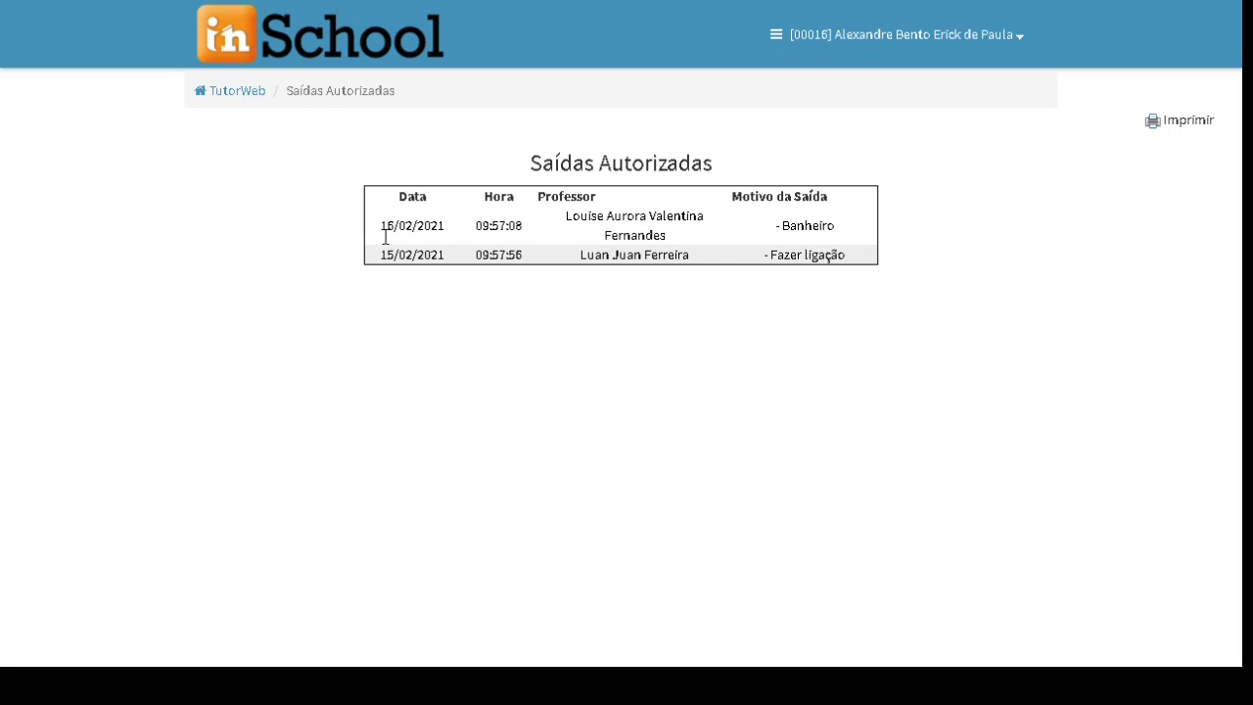
pyautogui.moveTo(384, 224); pyautogui.dragTo(447, 227)
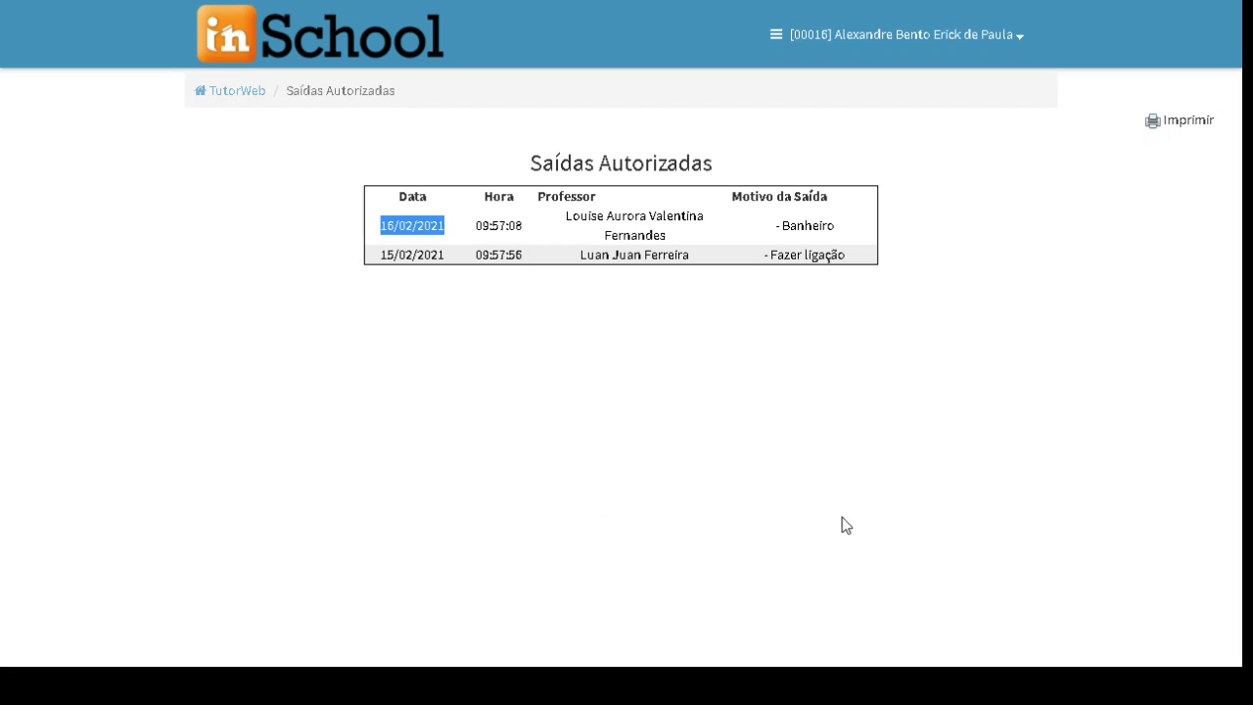
pyautogui.hotkey('alt', 'Left')
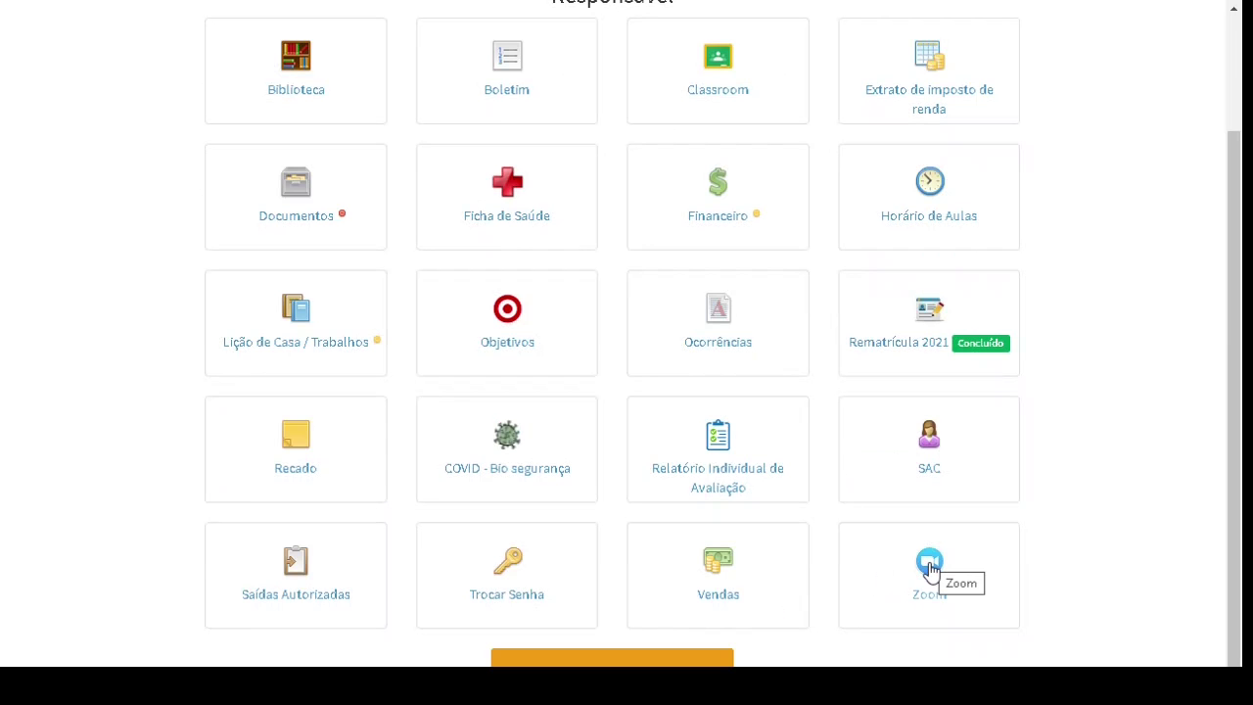
# Open the Zoom module, point out its empty E-mail field without filling it in, and return to the TutorWeb home page.
pyautogui.scroll(3, 685, 342)
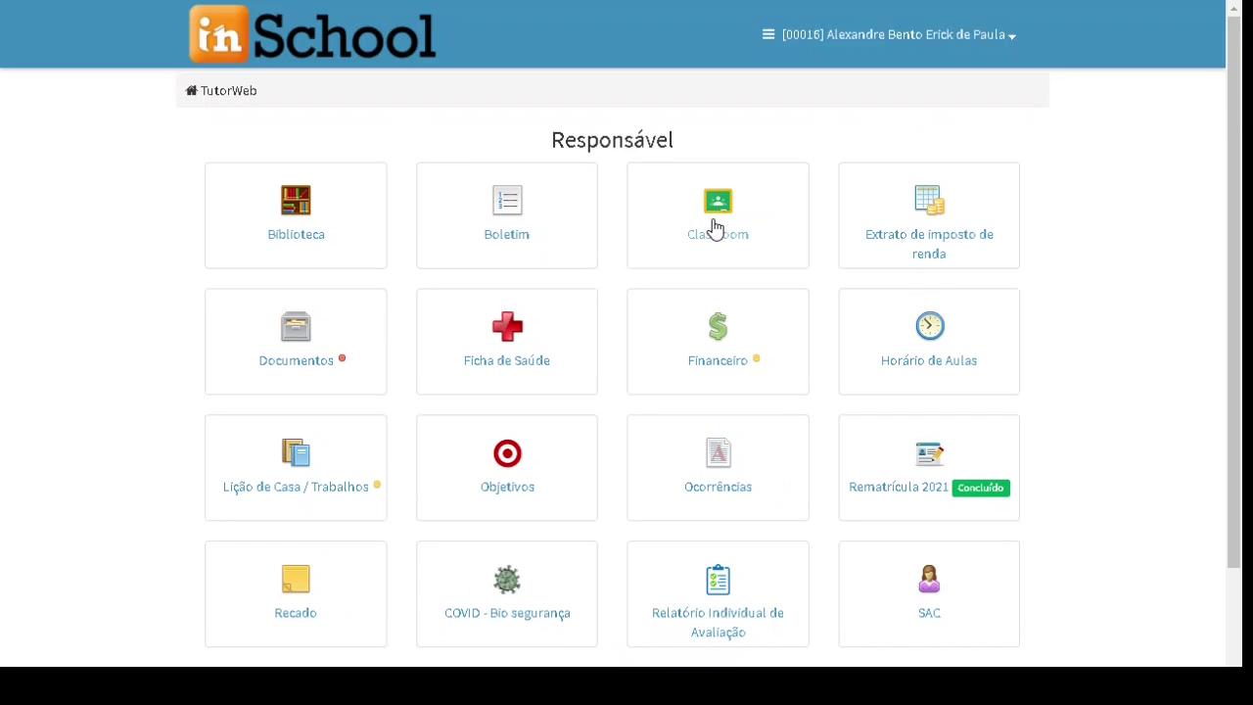
pyautogui.scroll(-2, 897, 570)
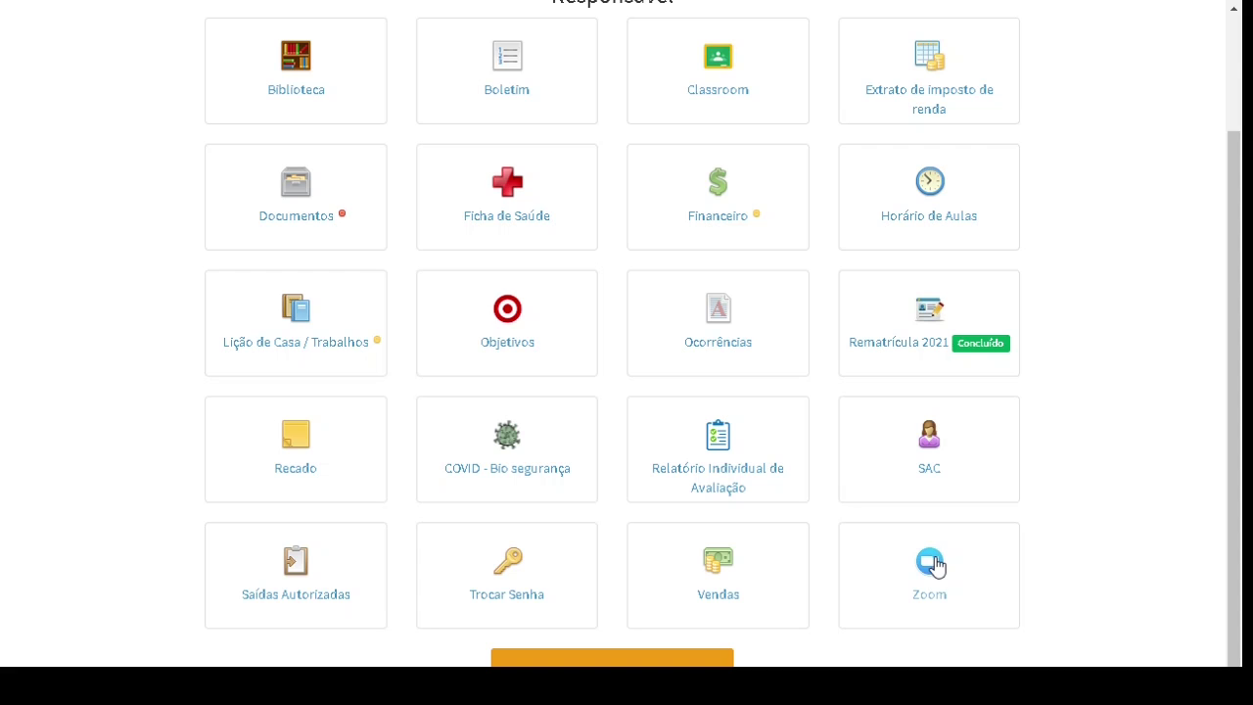
pyautogui.click(935, 564)
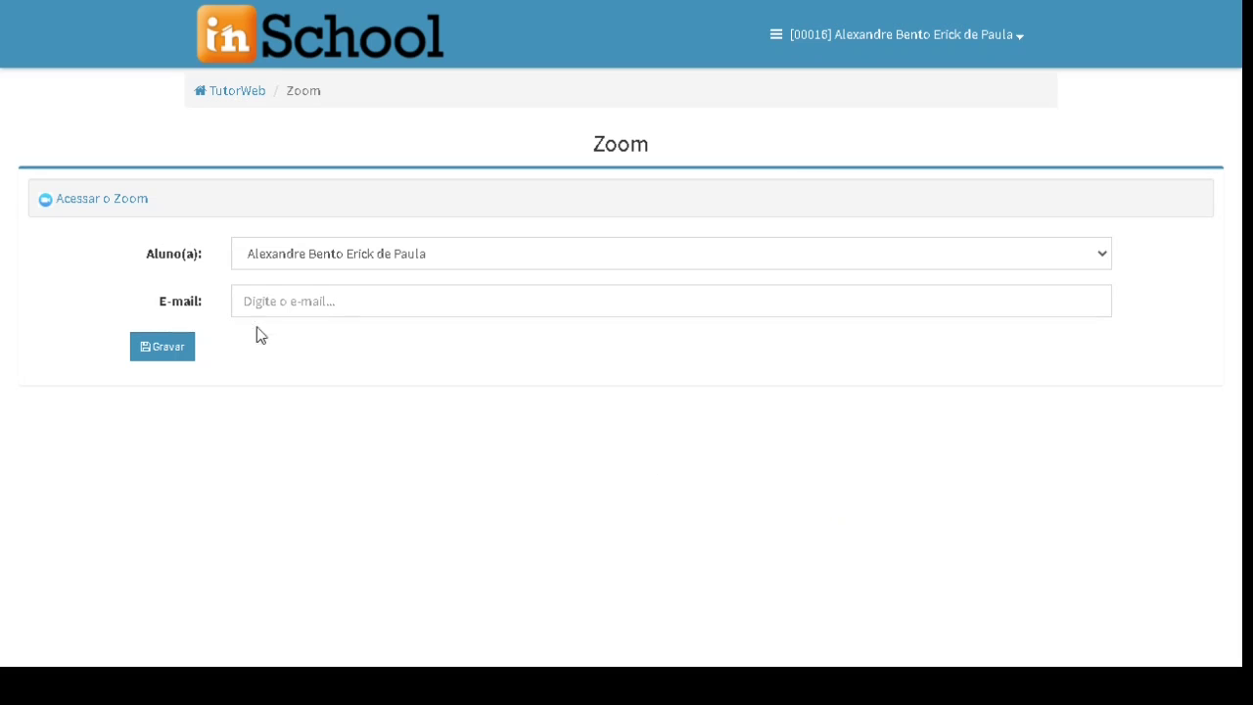
pyautogui.click(321, 302)
pyautogui.click(553, 369)
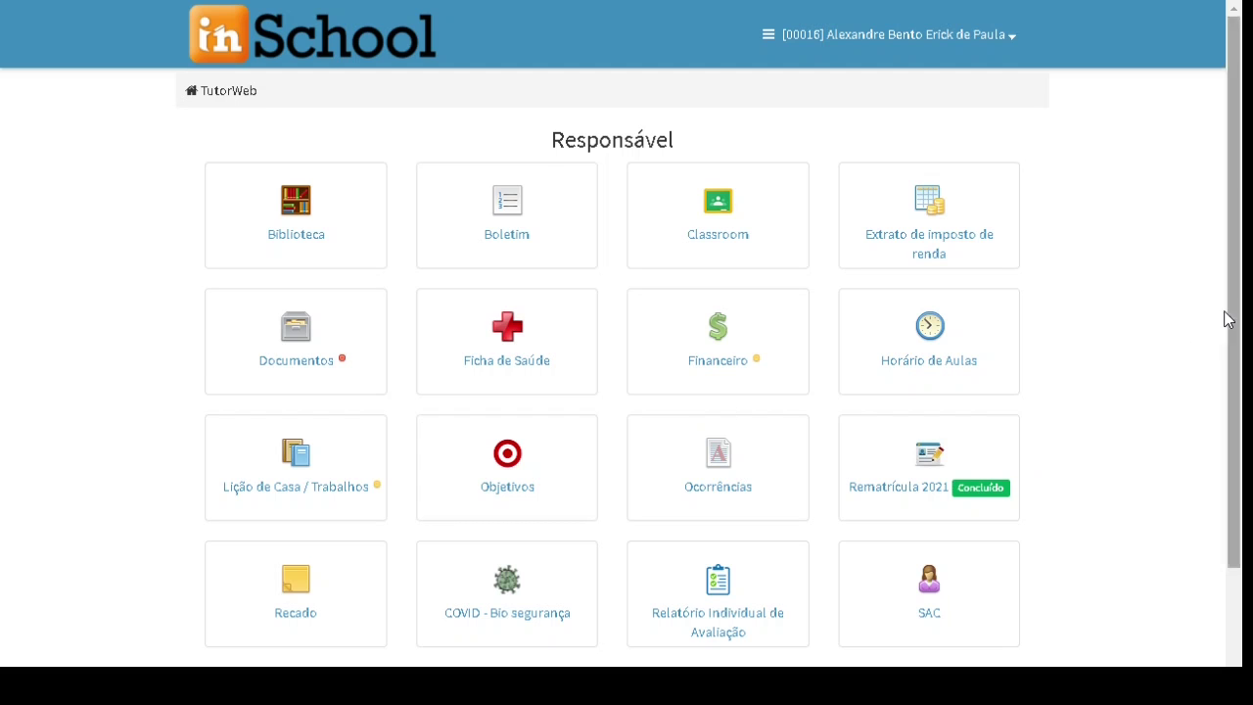
# Open Financeiro, look through the 2021 tuition charges, and highlight the Fatura asterisk in the Fev/2021 row.
pyautogui.scroll(-2, 1077, 347)
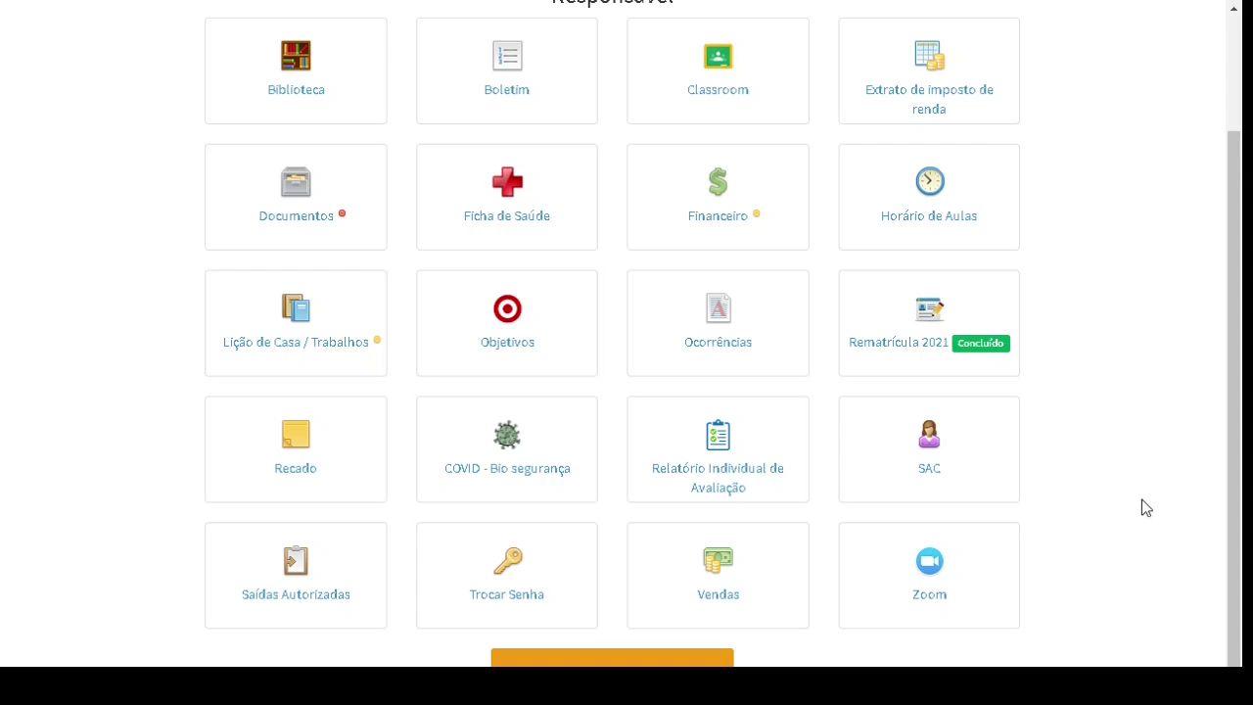
pyautogui.scroll(2, 1150, 450)
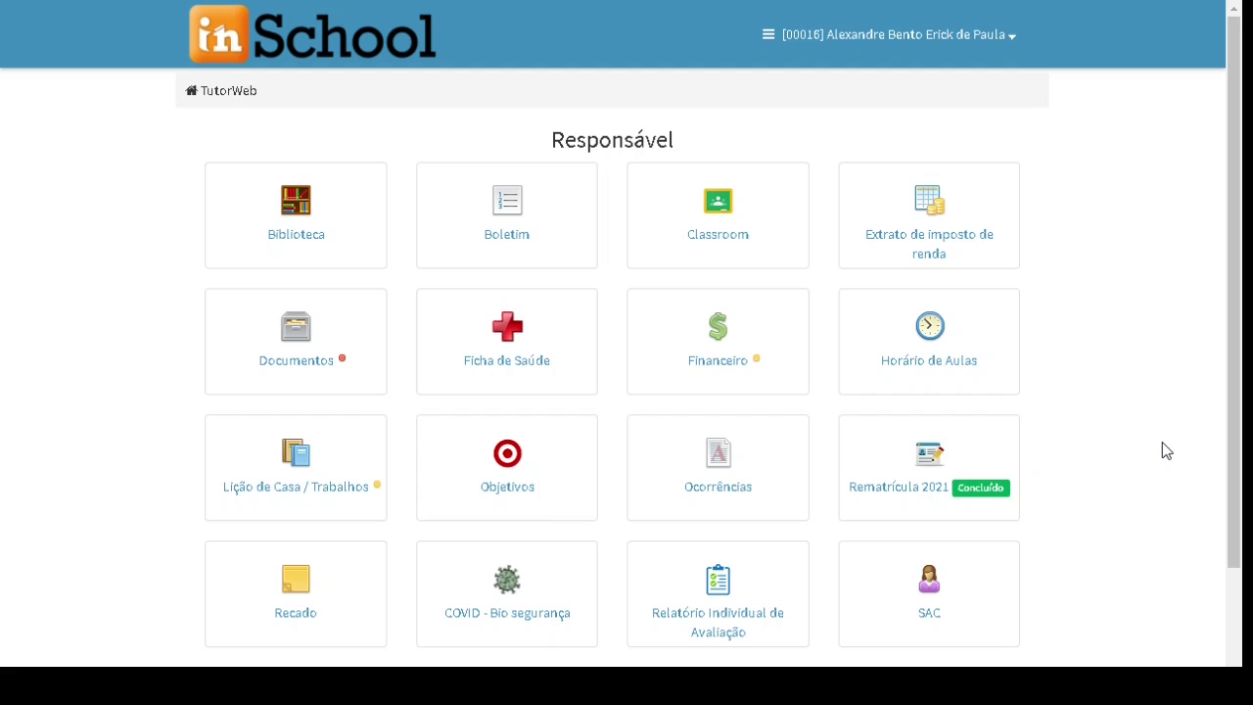
pyautogui.click(718, 346)
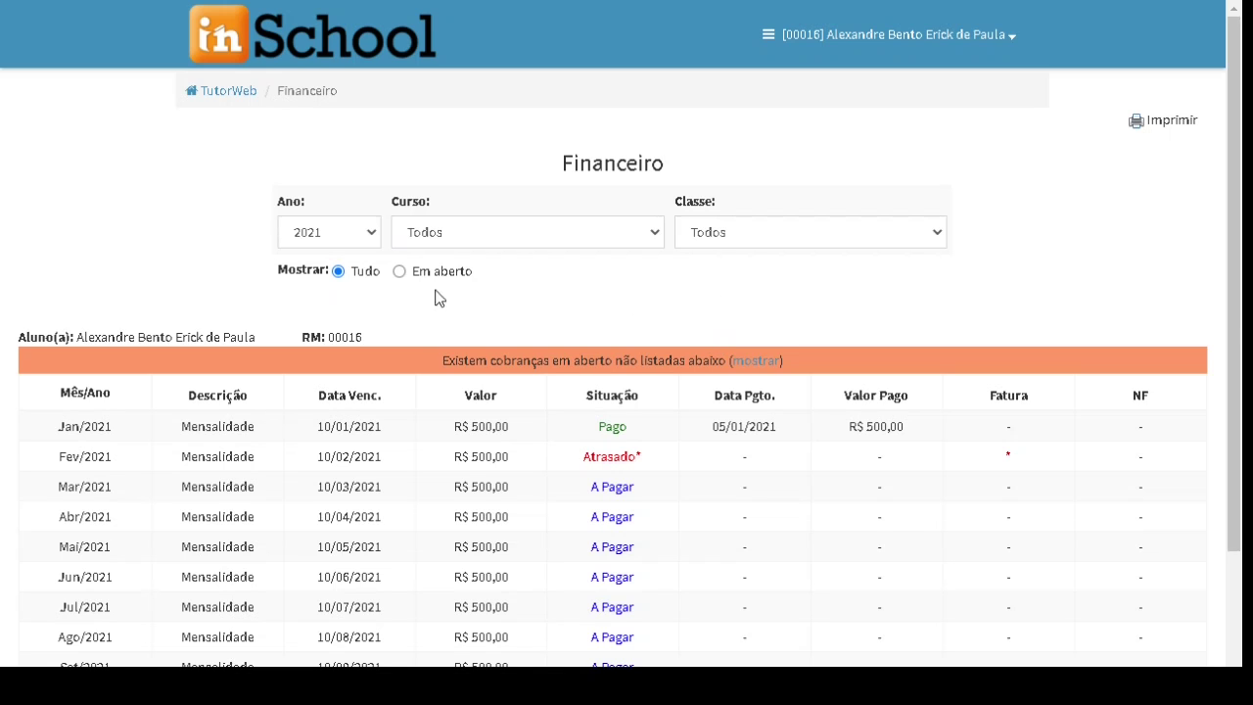
pyautogui.scroll(-3, 706, 331)
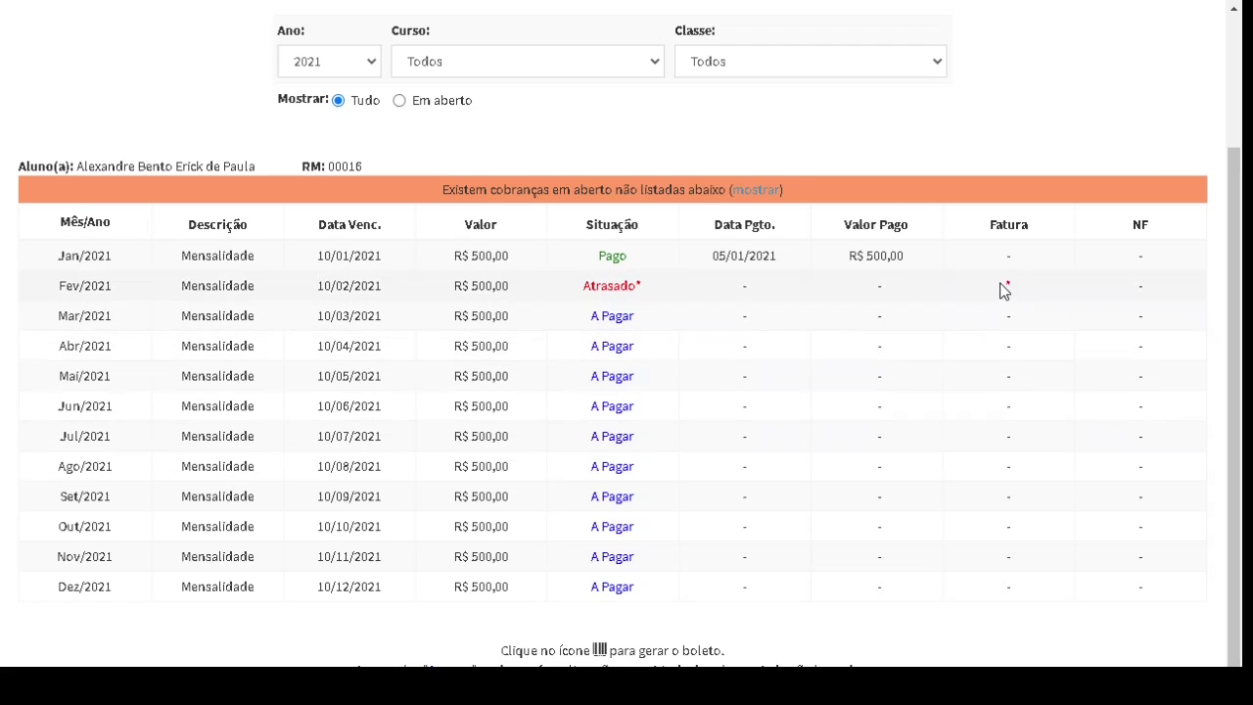
pyautogui.moveTo(1005, 285); pyautogui.dragTo(1011, 287)
pyautogui.scroll(2, 889, 255)
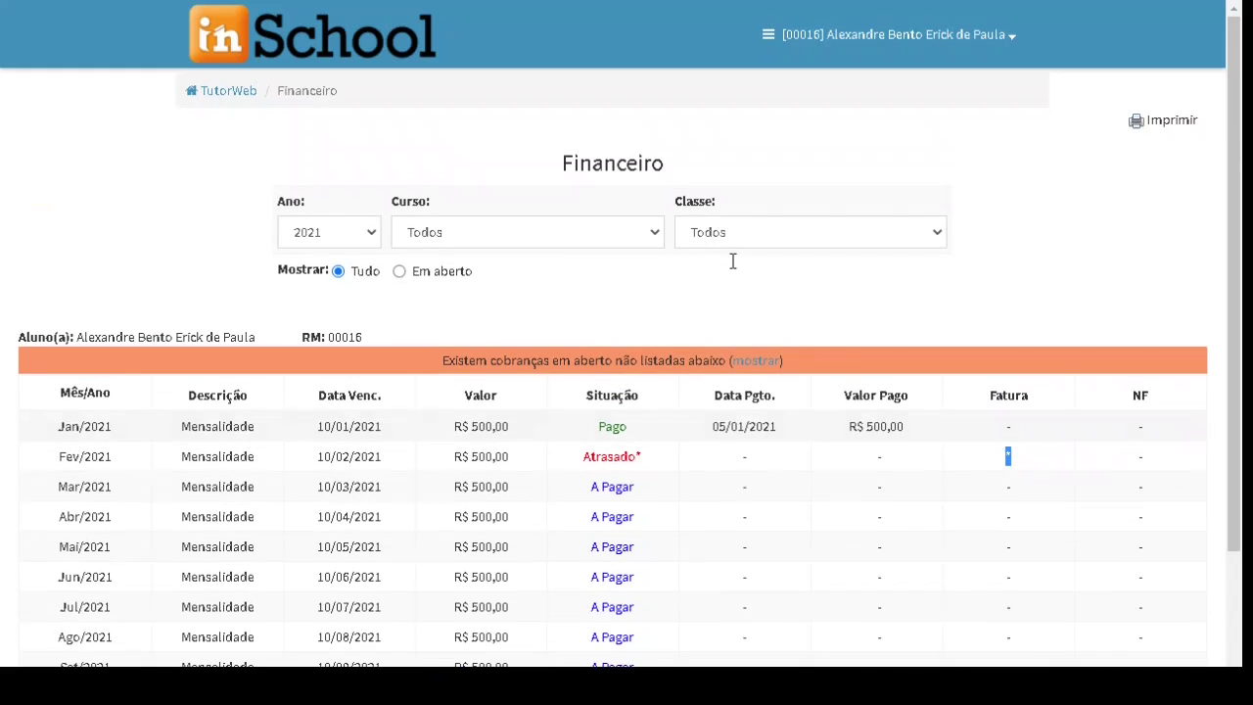
# Show the unlisted open charges for all years in Financeiro, review the list, and return to the TutorWeb home page.
pyautogui.click(758, 365)
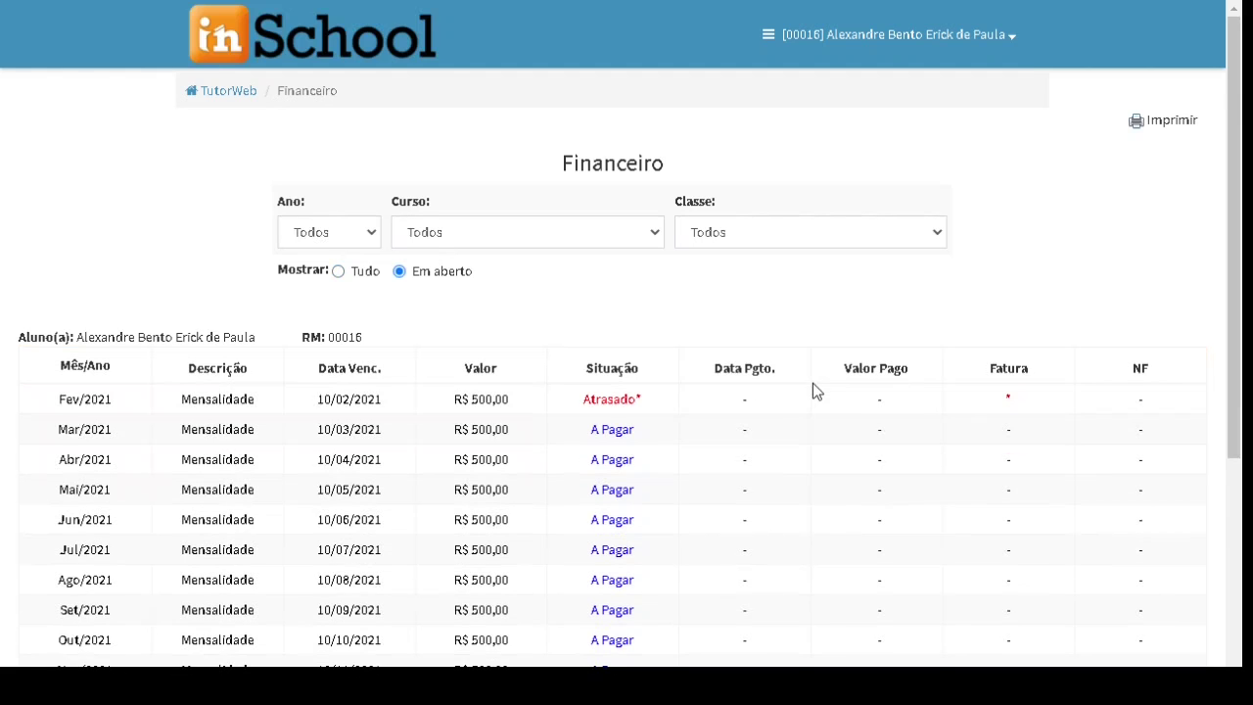
pyautogui.scroll(-4, 817, 353)
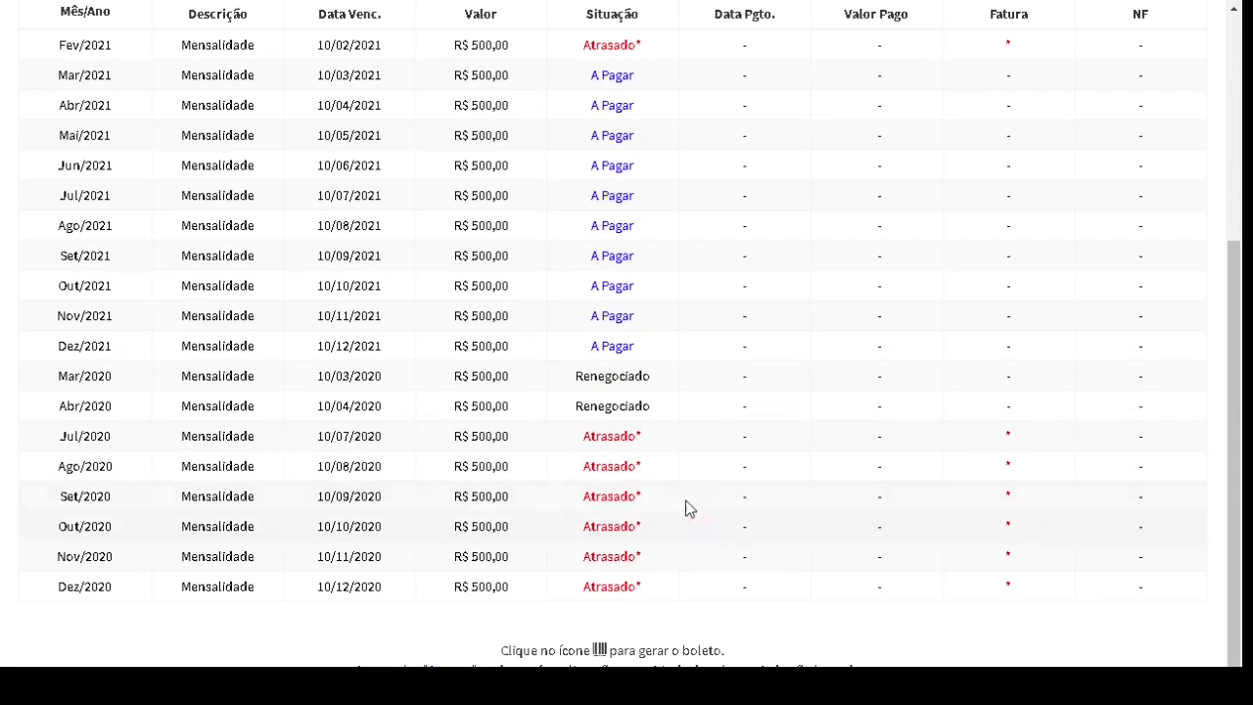
pyautogui.scroll(4, 694, 477)
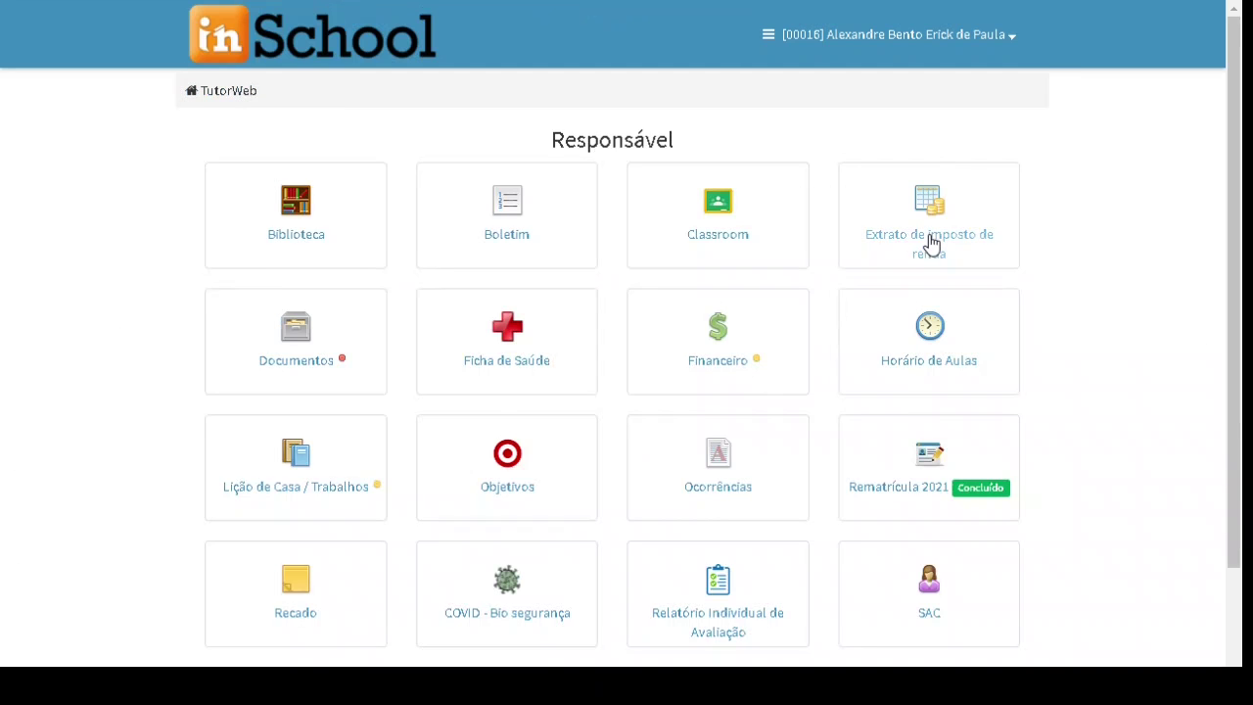
# Open Extrato de imposto de renda, highlight the Ano Letivo year and the payments table through its Total row, and return to the home page.
pyautogui.click(931, 244)
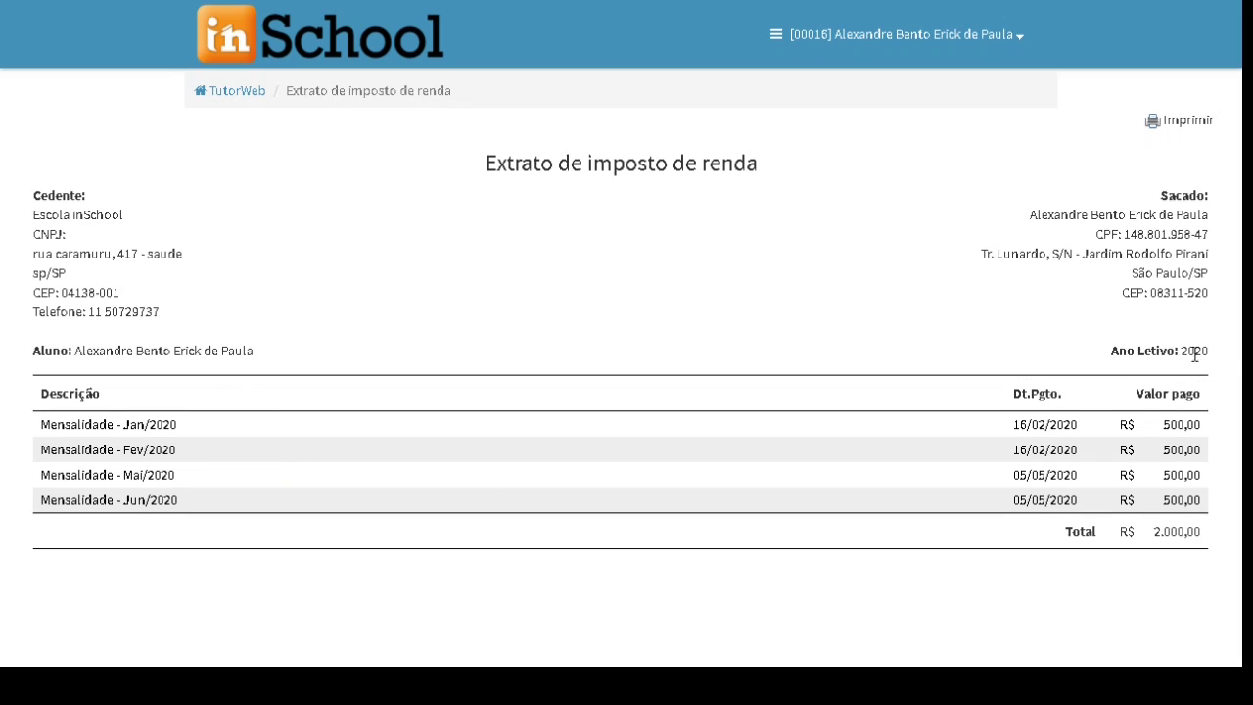
pyautogui.moveTo(1179, 350); pyautogui.dragTo(1212, 349)
pyautogui.moveTo(34, 424); pyautogui.dragTo(1216, 529)
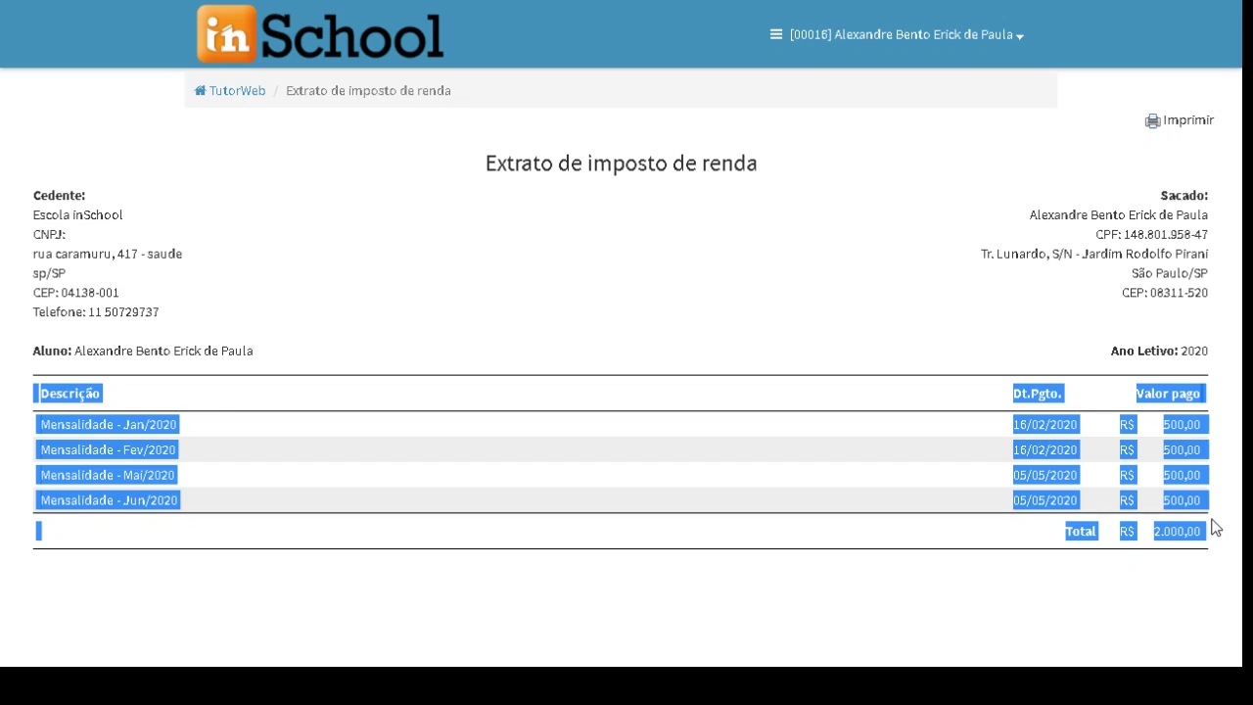
pyautogui.click(949, 467)
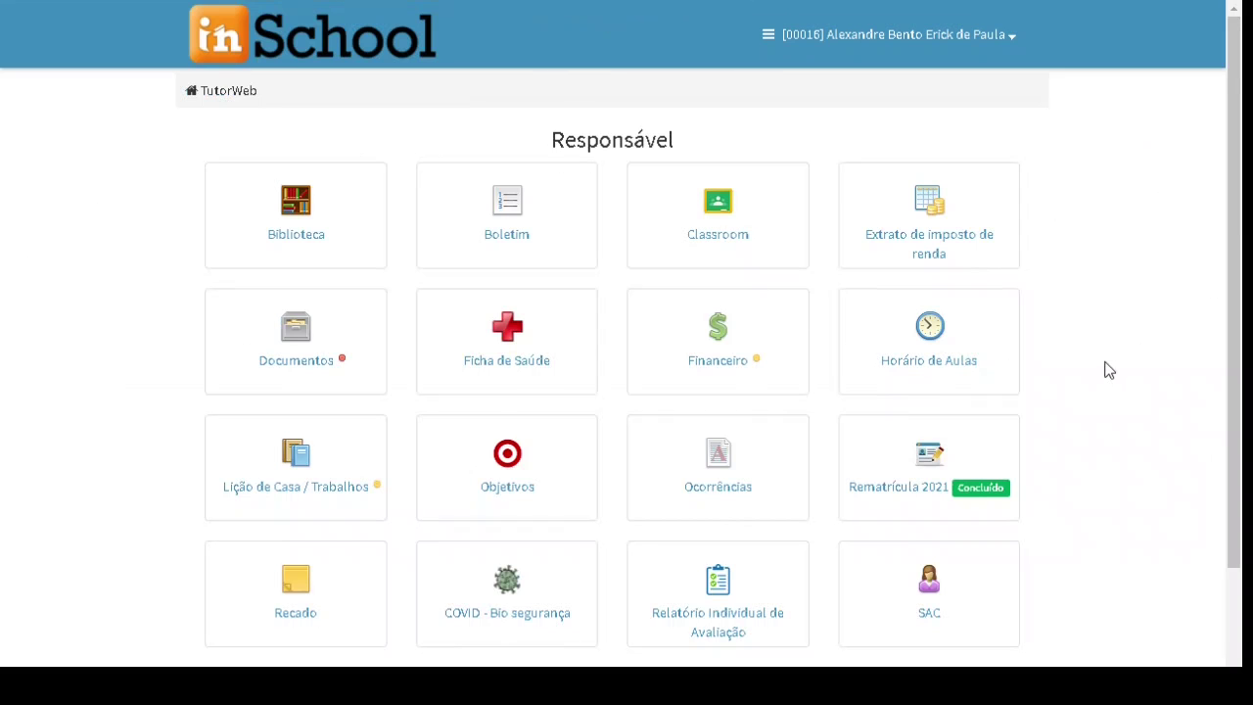
# Open Vendas, point out the sale listed under Extrato, and return to the TutorWeb home page.
pyautogui.scroll(-1, 1107, 362)
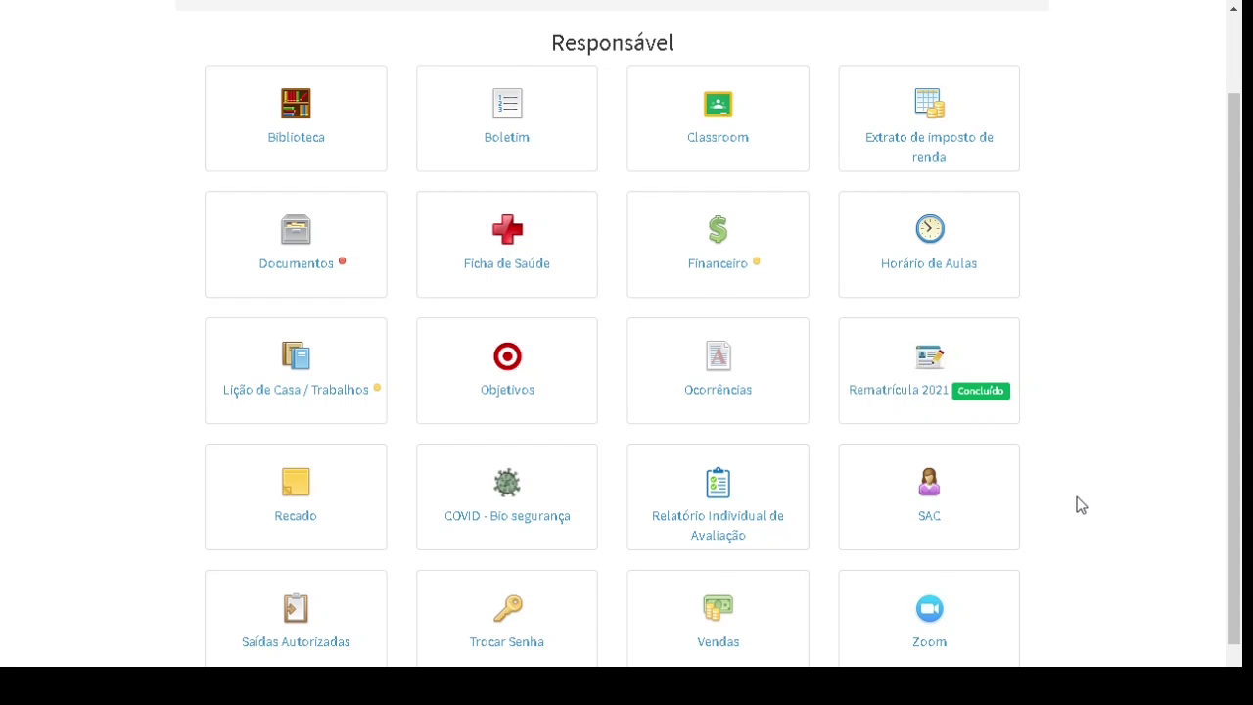
pyautogui.scroll(-1, 1077, 496)
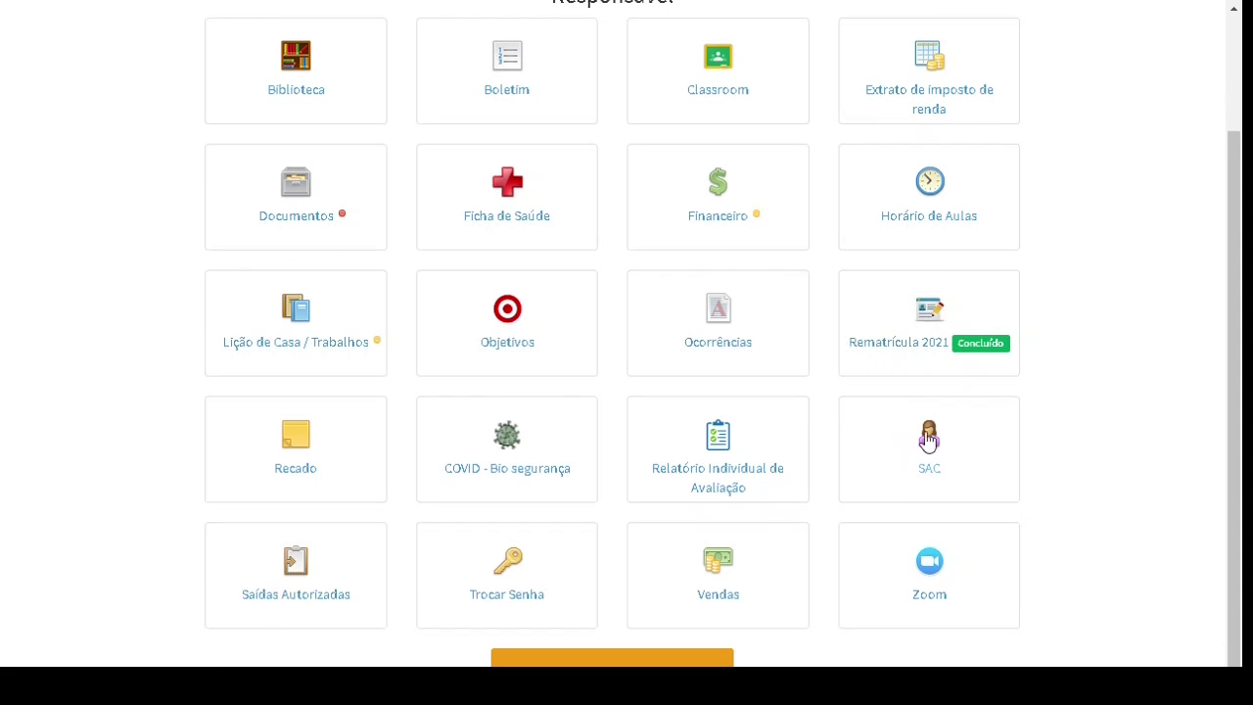
pyautogui.click(722, 570)
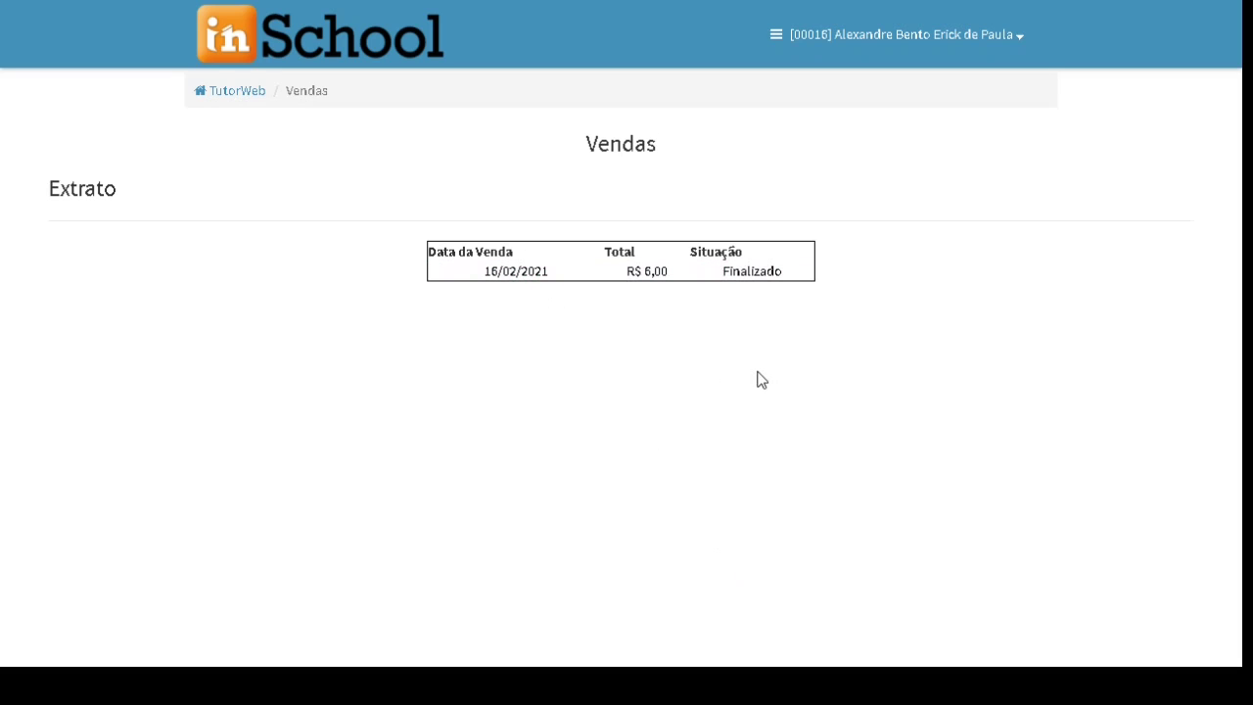
pyautogui.click(666, 278)
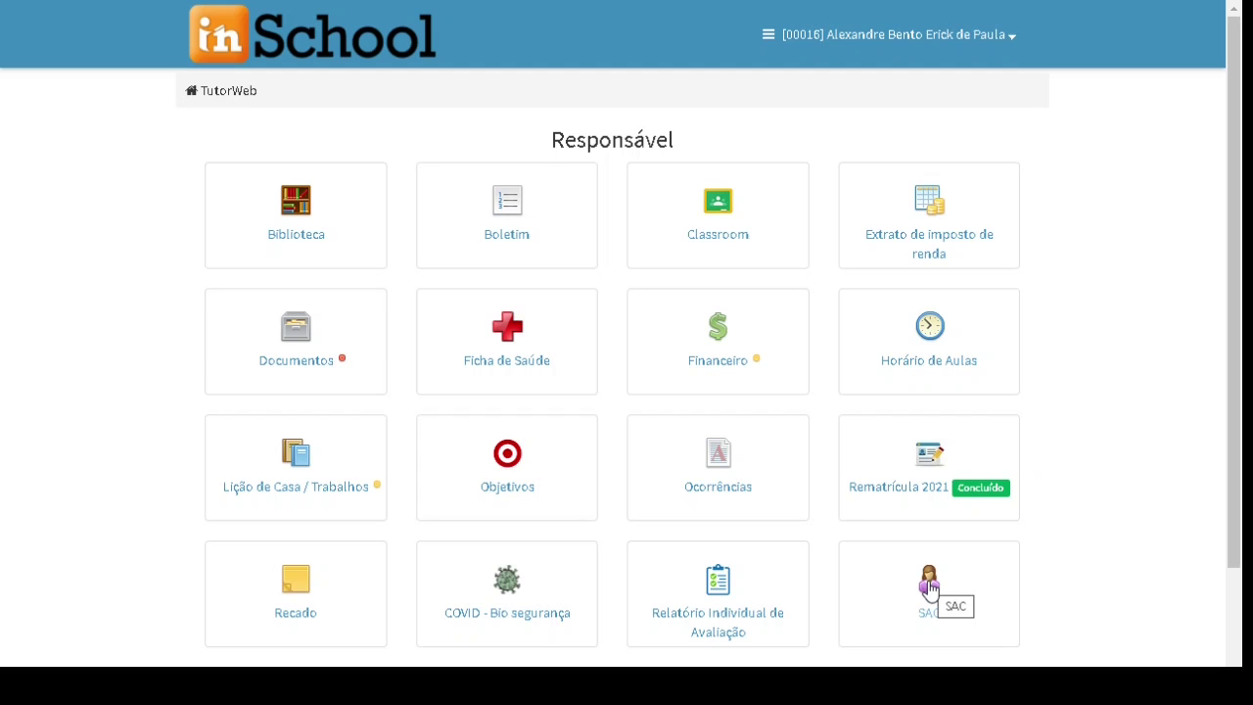
pyautogui.scroll(-2, 929, 586)
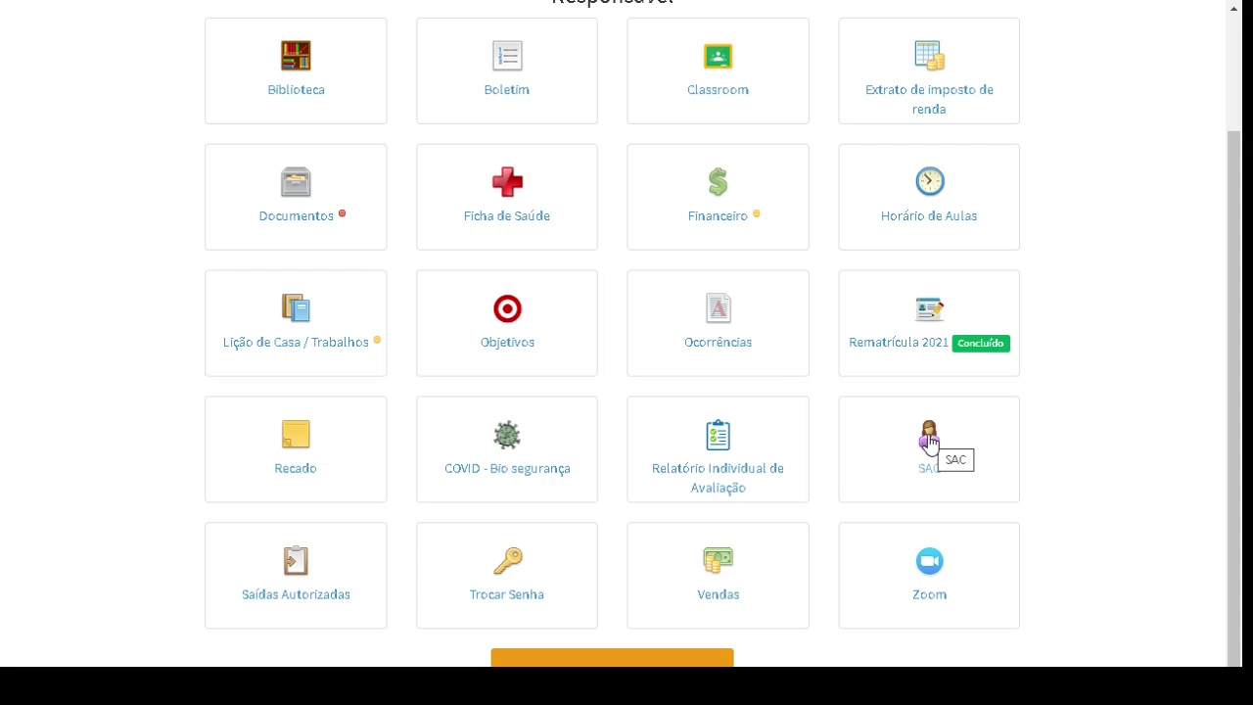
pyautogui.scroll(2, 512, 85)
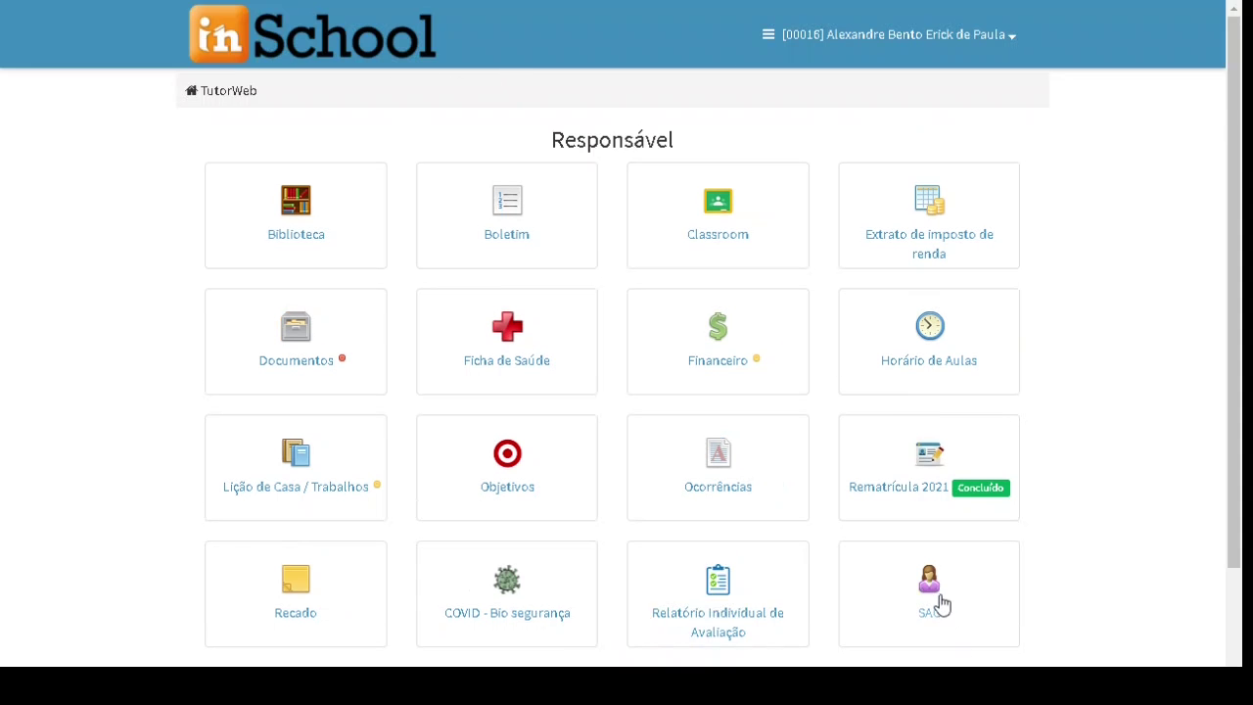
# Open the SAC module and start a new request.
pyautogui.scroll(-2, 938, 602)
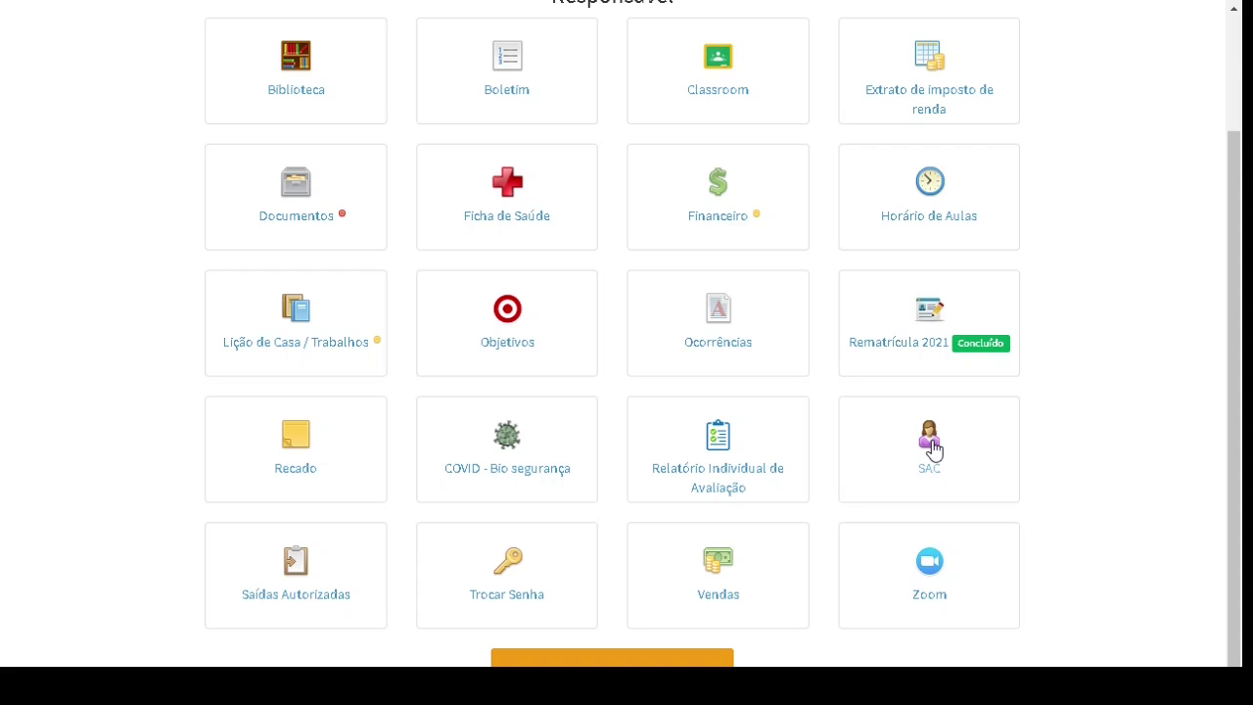
pyautogui.click(932, 448)
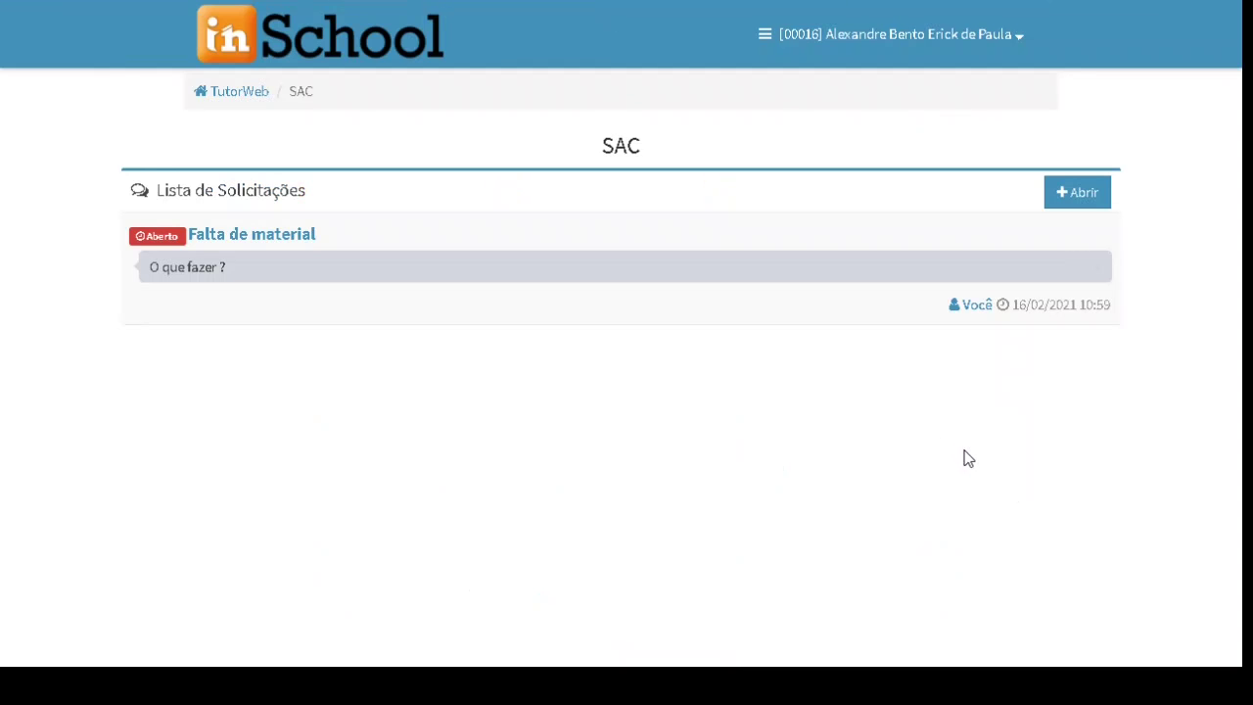
pyautogui.click(1083, 196)
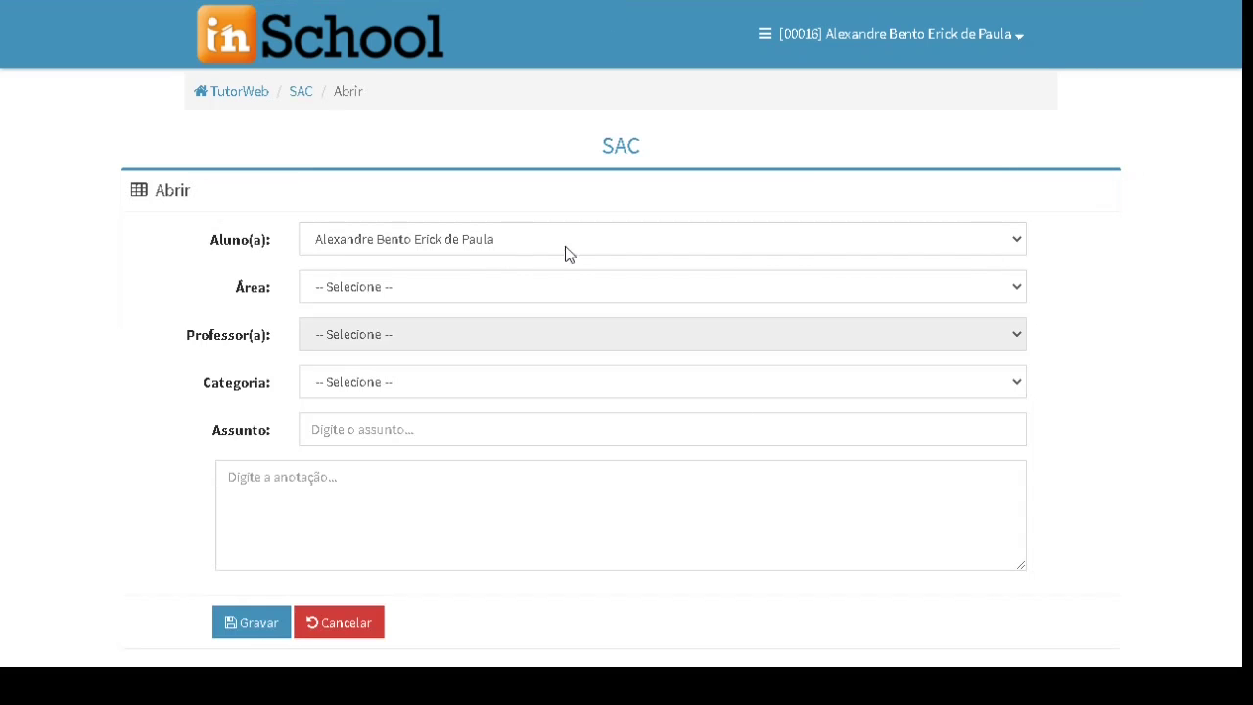
# Look through the Aluno(a), Área and Categoria choices in the new SAC request form without selecting anything.
pyautogui.click(629, 243)
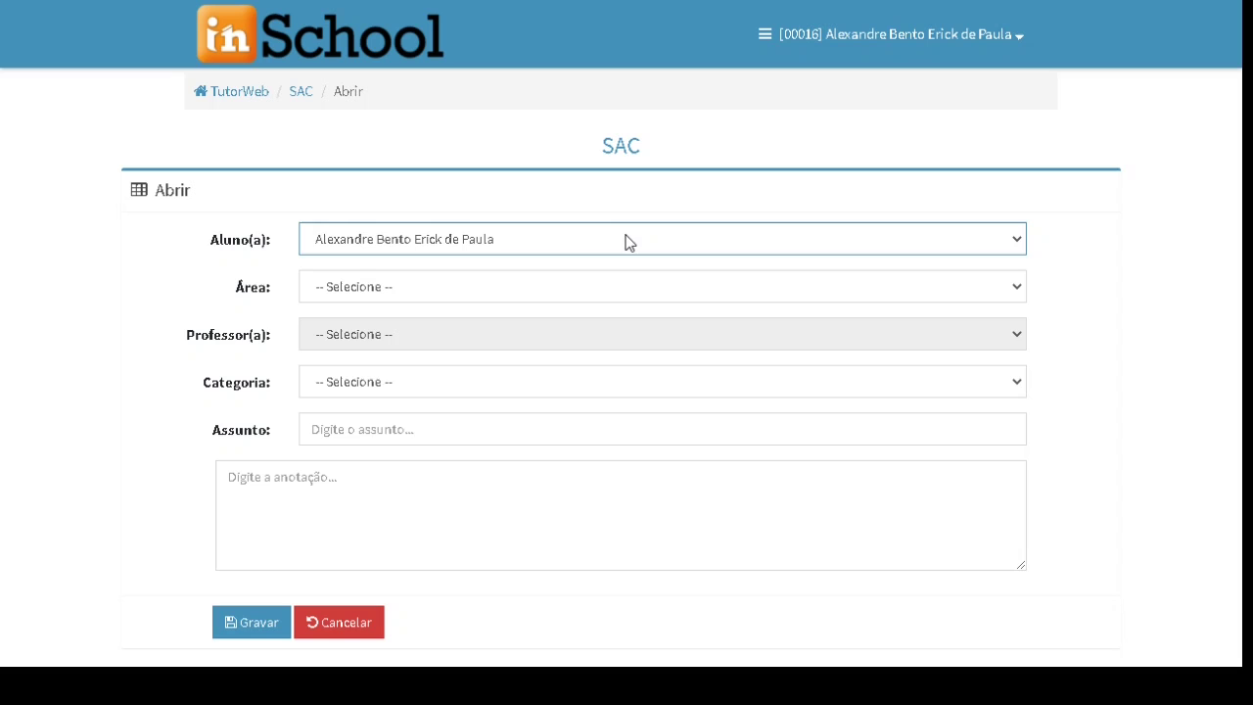
pyautogui.click(429, 290)
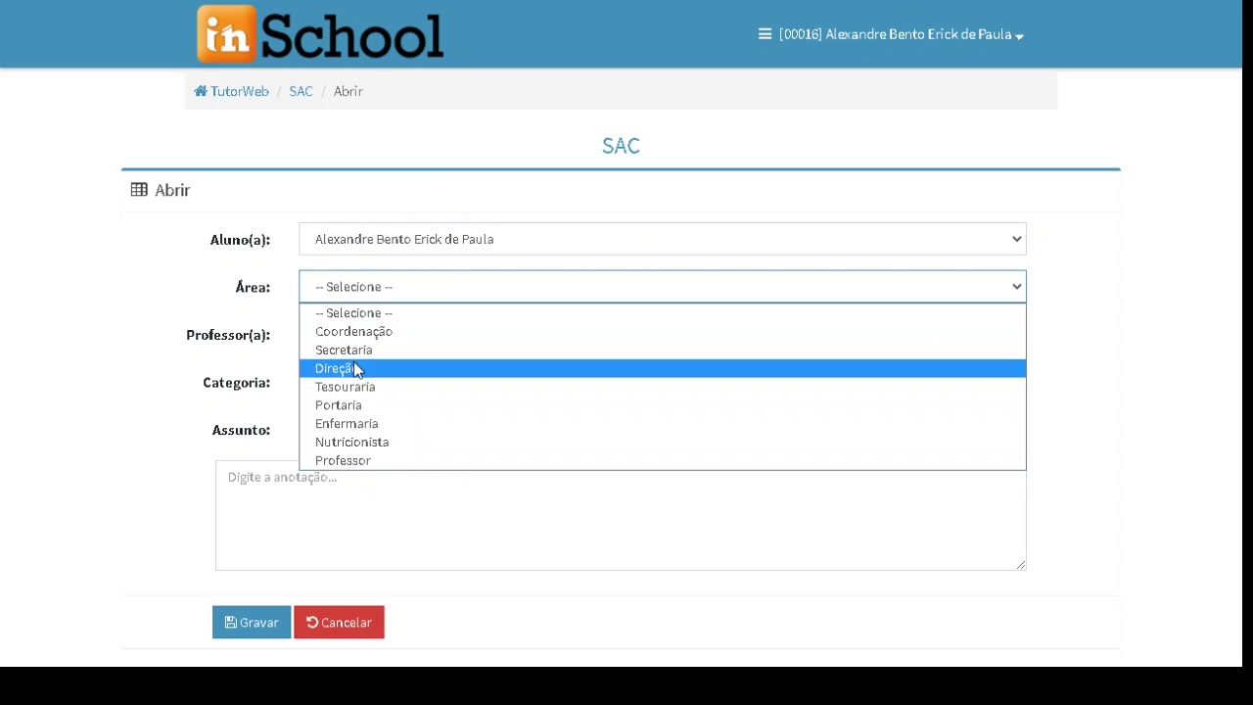
pyautogui.click(122, 299)
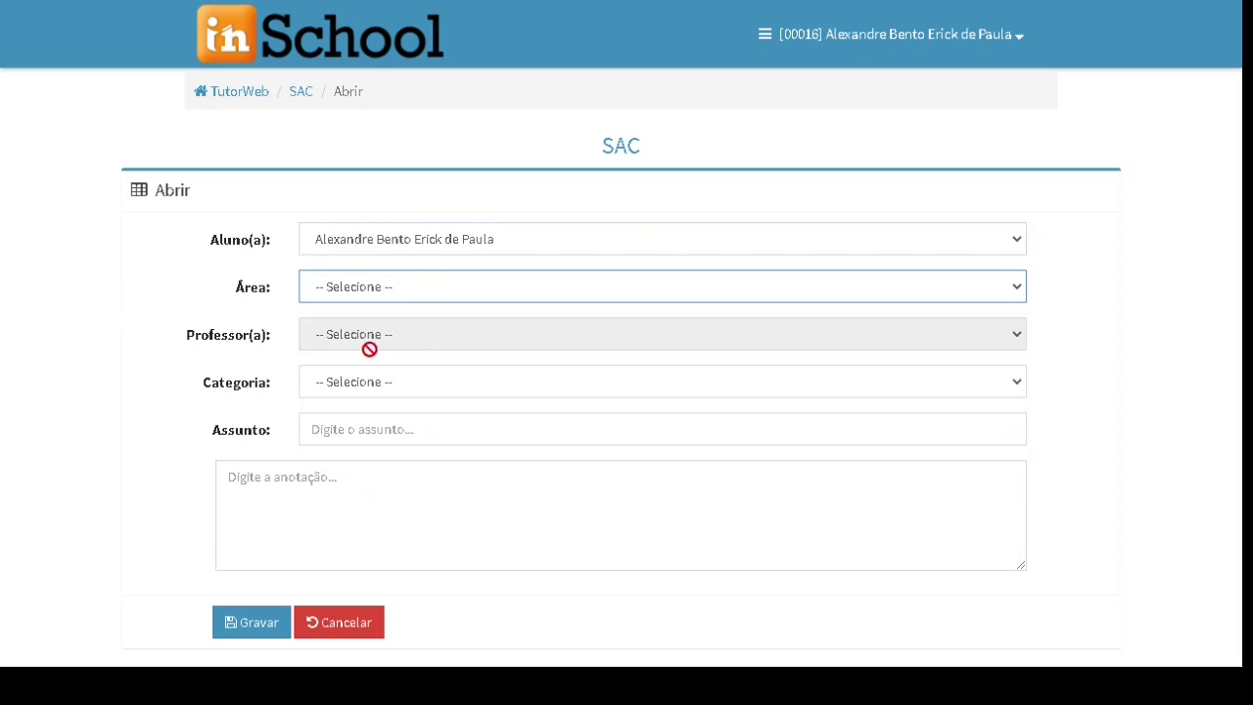
pyautogui.click(403, 389)
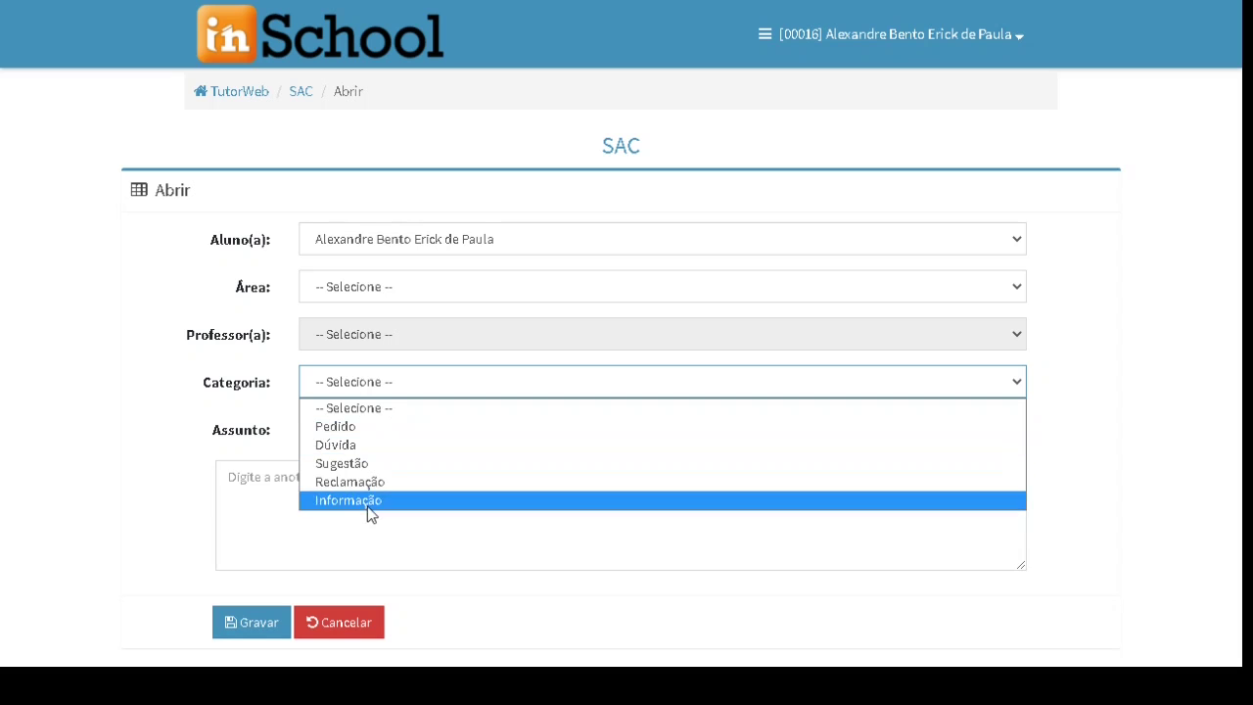
pyautogui.click(158, 411)
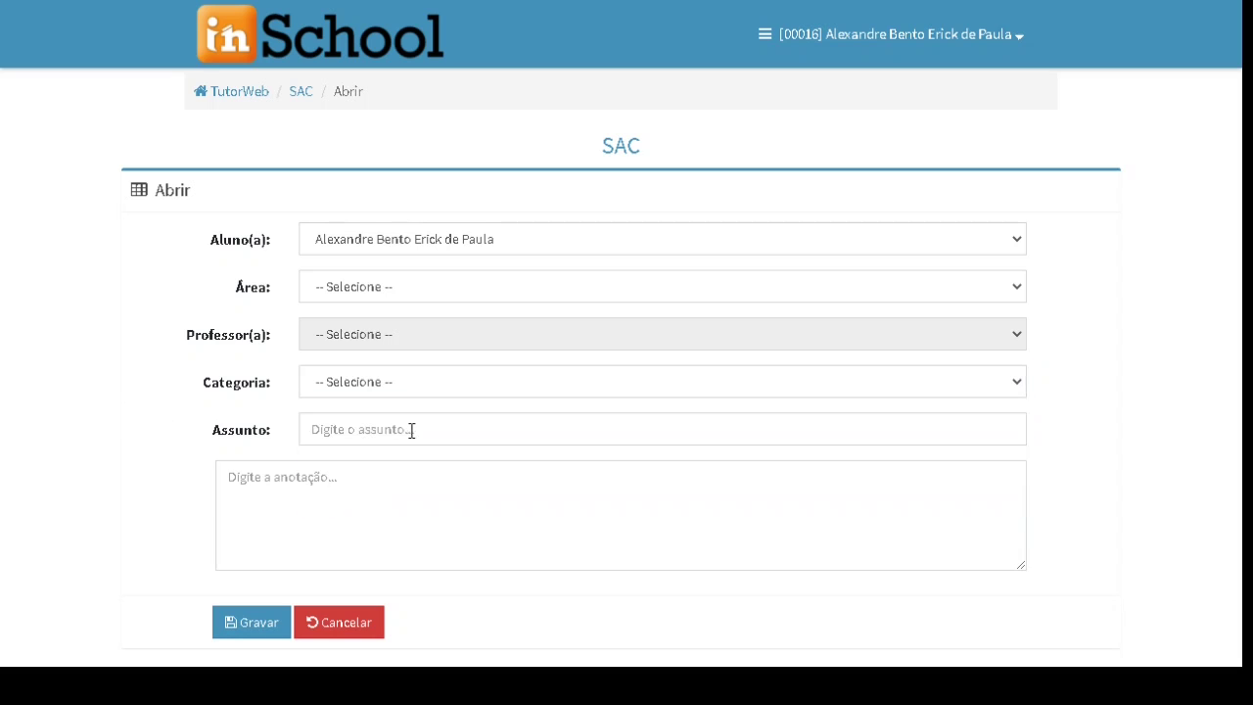
# Set the request's Área to Secretaria and its Categoria to Pedido.
pyautogui.click(367, 287)
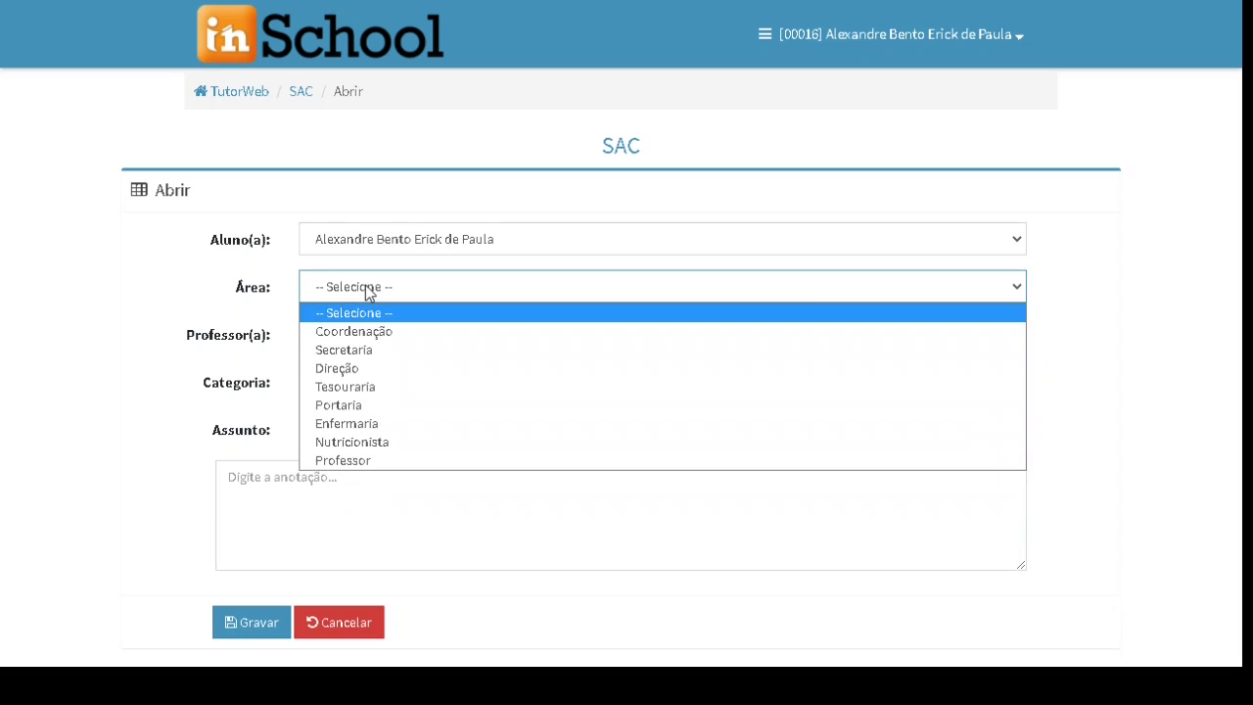
pyautogui.click(378, 349)
pyautogui.click(369, 384)
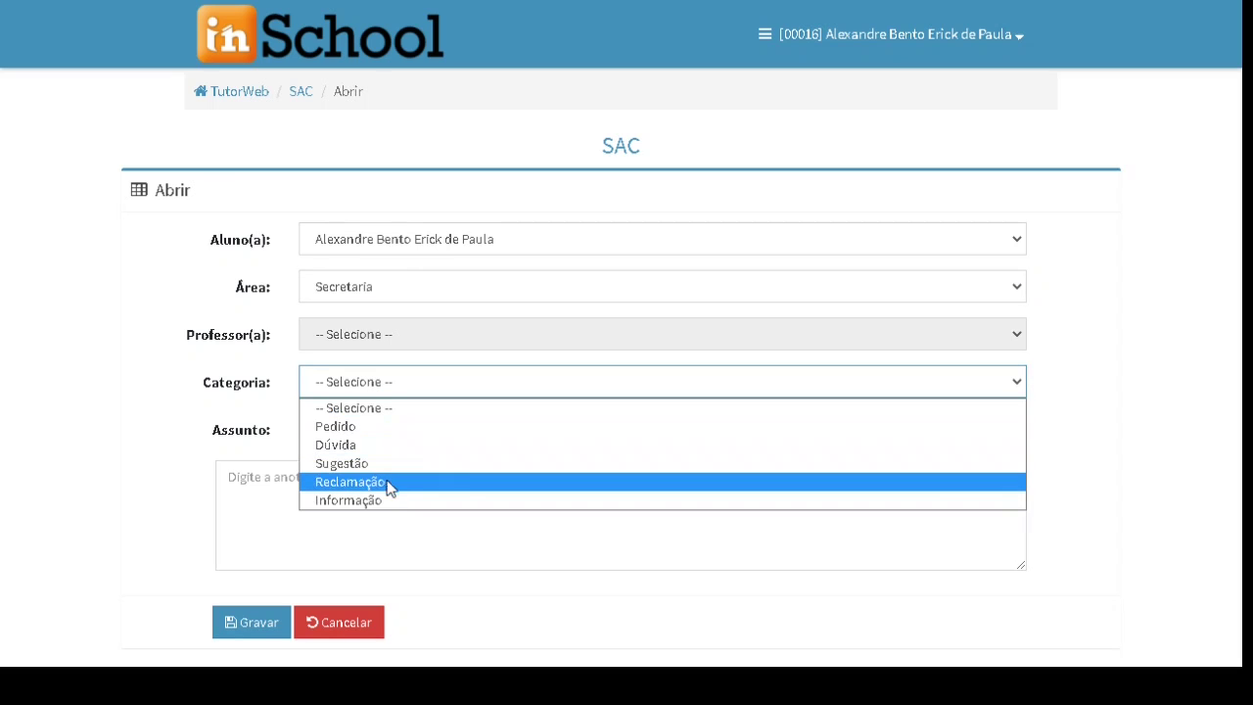
pyautogui.click(395, 427)
# Enter "2 via do histórico" as both the subject and the note, and save the SAC request.
pyautogui.click(370, 431)
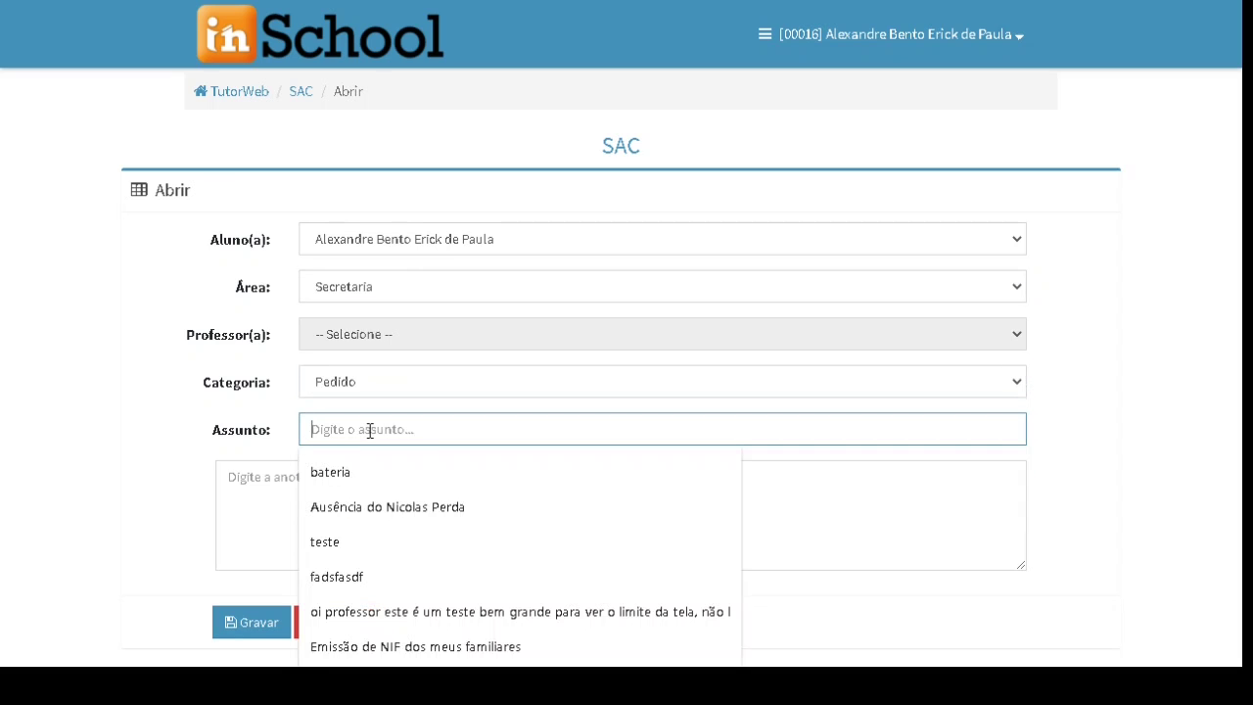
pyautogui.write('2 via do h')
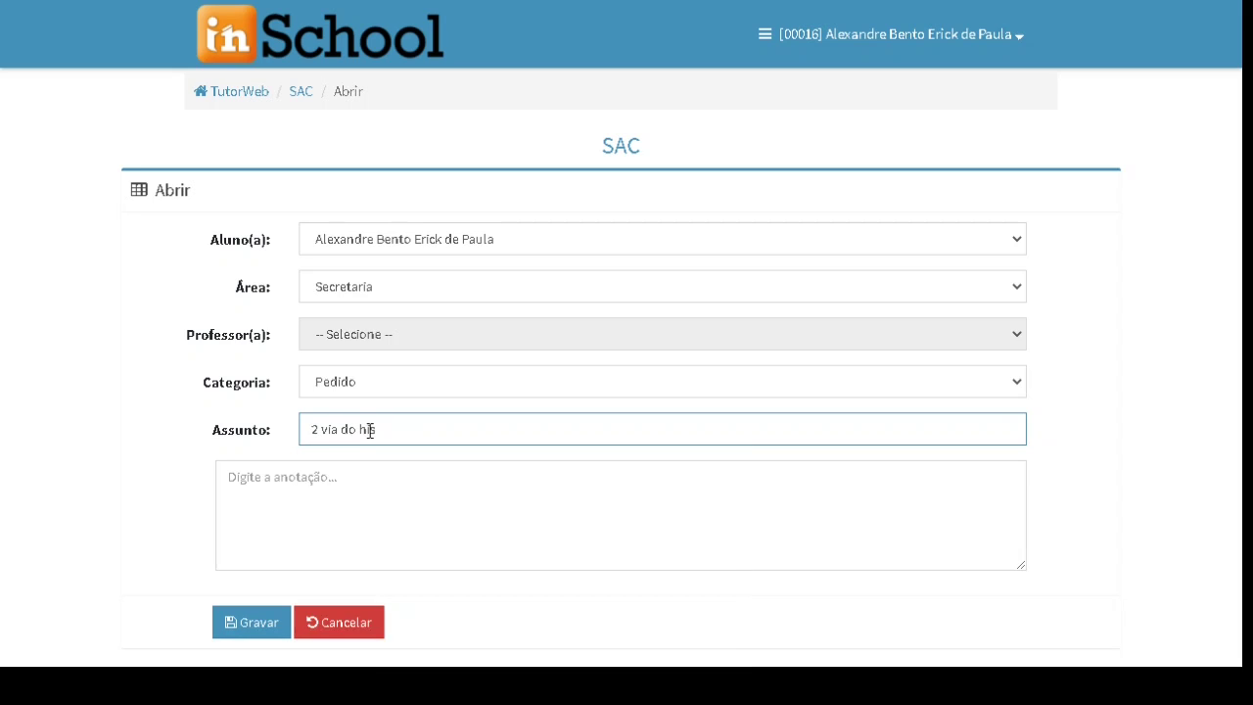
pyautogui.write('istórico')
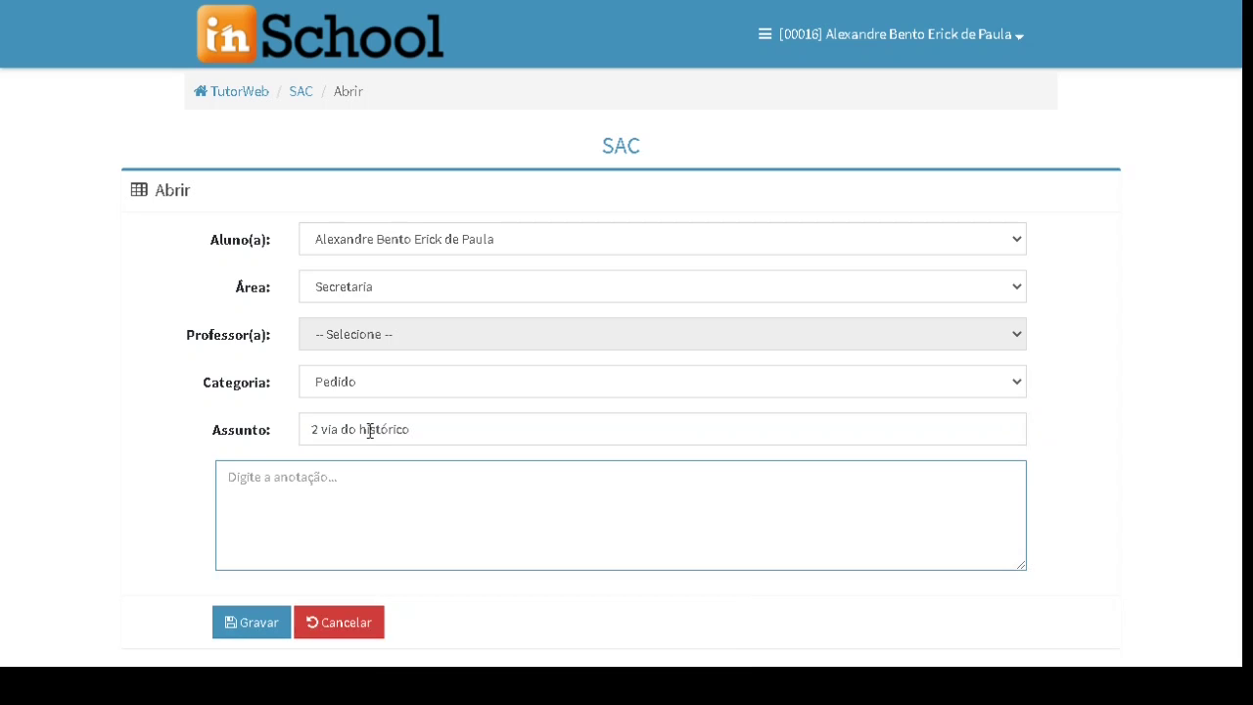
pyautogui.moveTo(451, 421); pyautogui.dragTo(276, 438)
pyautogui.hotkey('ctrl', 'c')
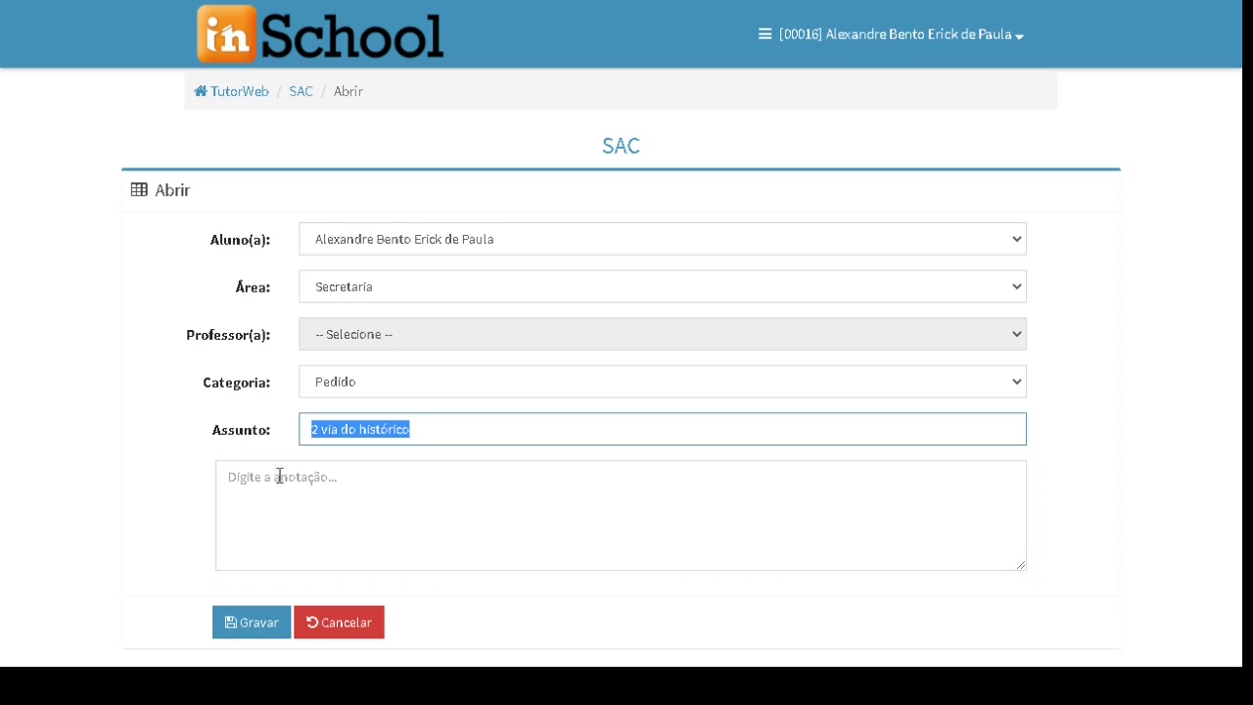
pyautogui.click(355, 506)
pyautogui.hotkey('ctrl', 'v')
pyautogui.click(260, 624)
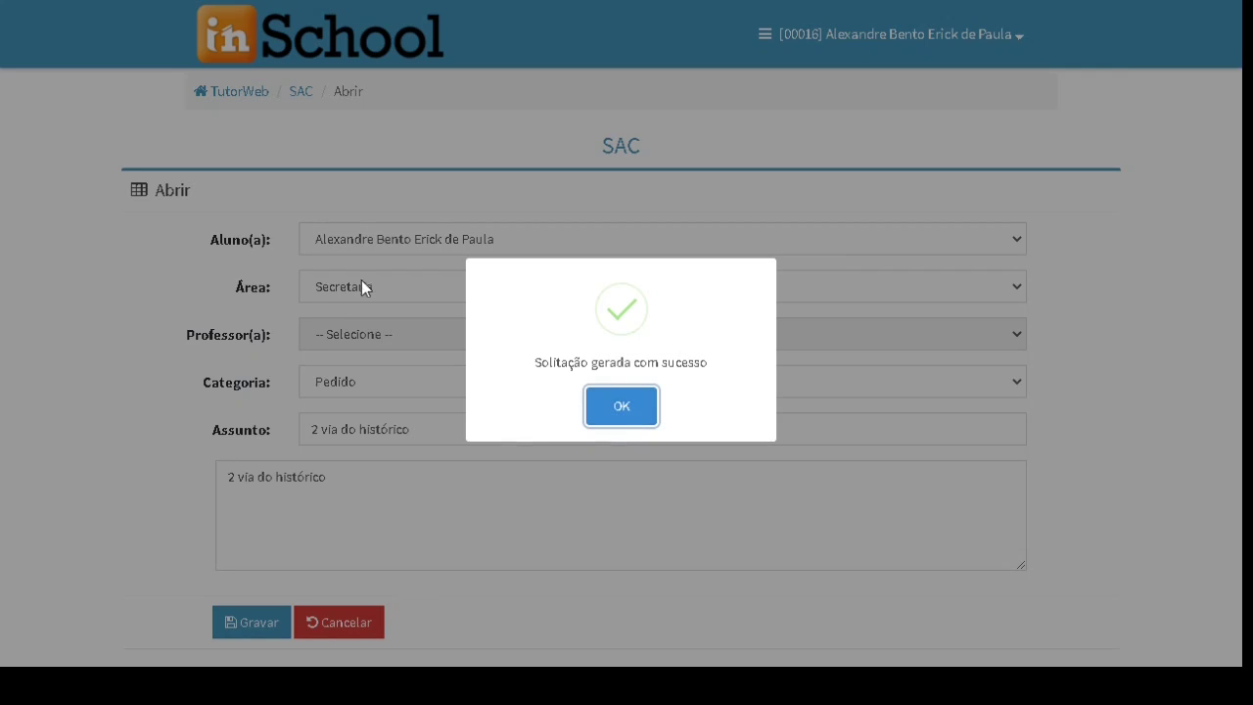
pyautogui.click(623, 408)
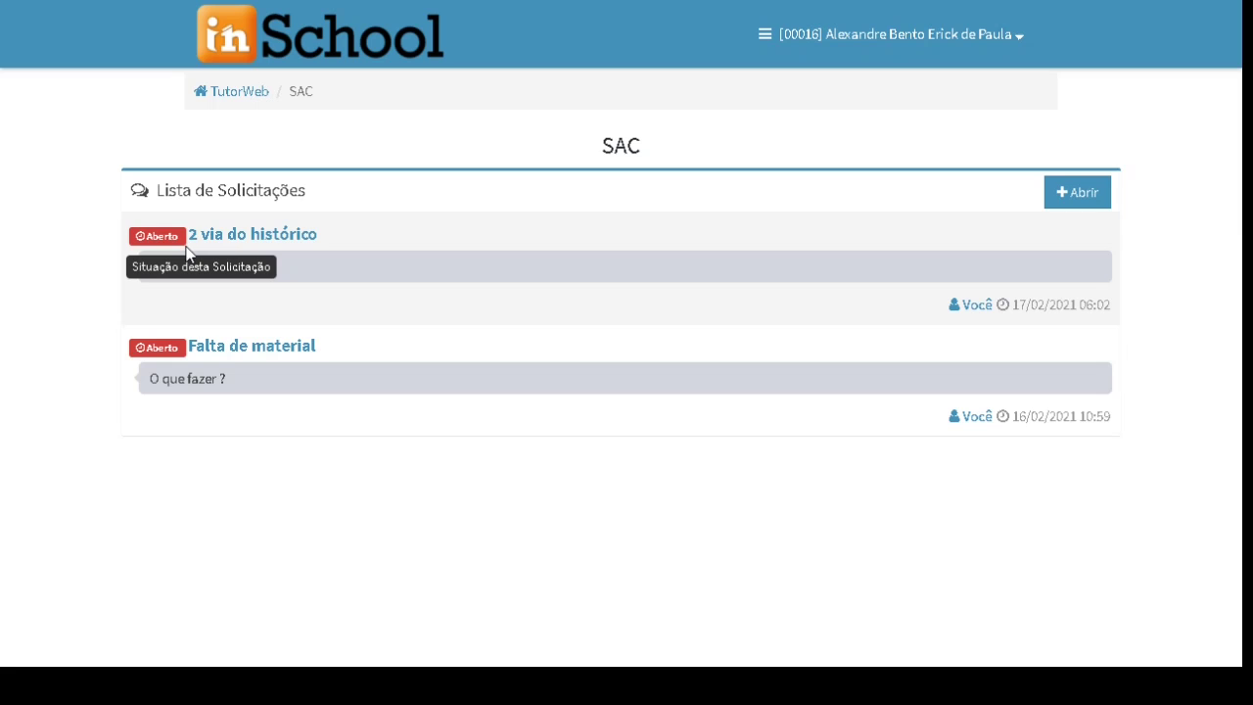
# Return to the TutorWeb home page and look over the full set of Responsável modules.
pyautogui.click(237, 92)
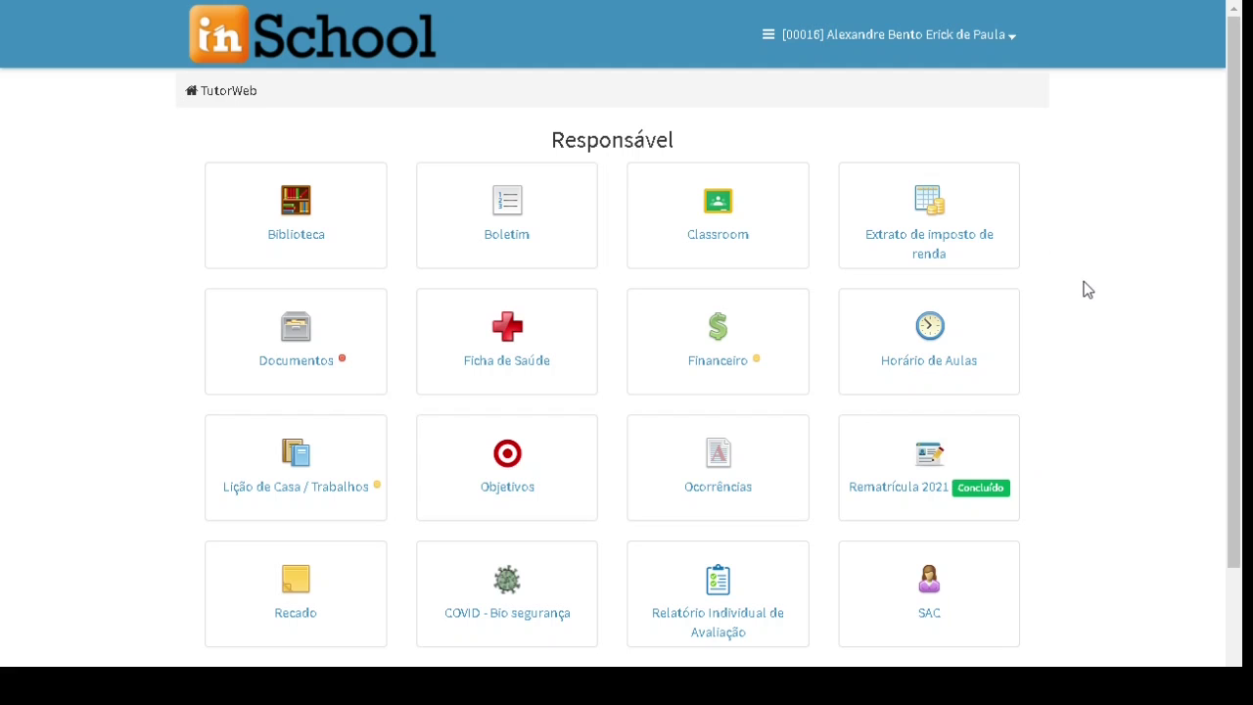
pyautogui.scroll(-2, 1088, 290)
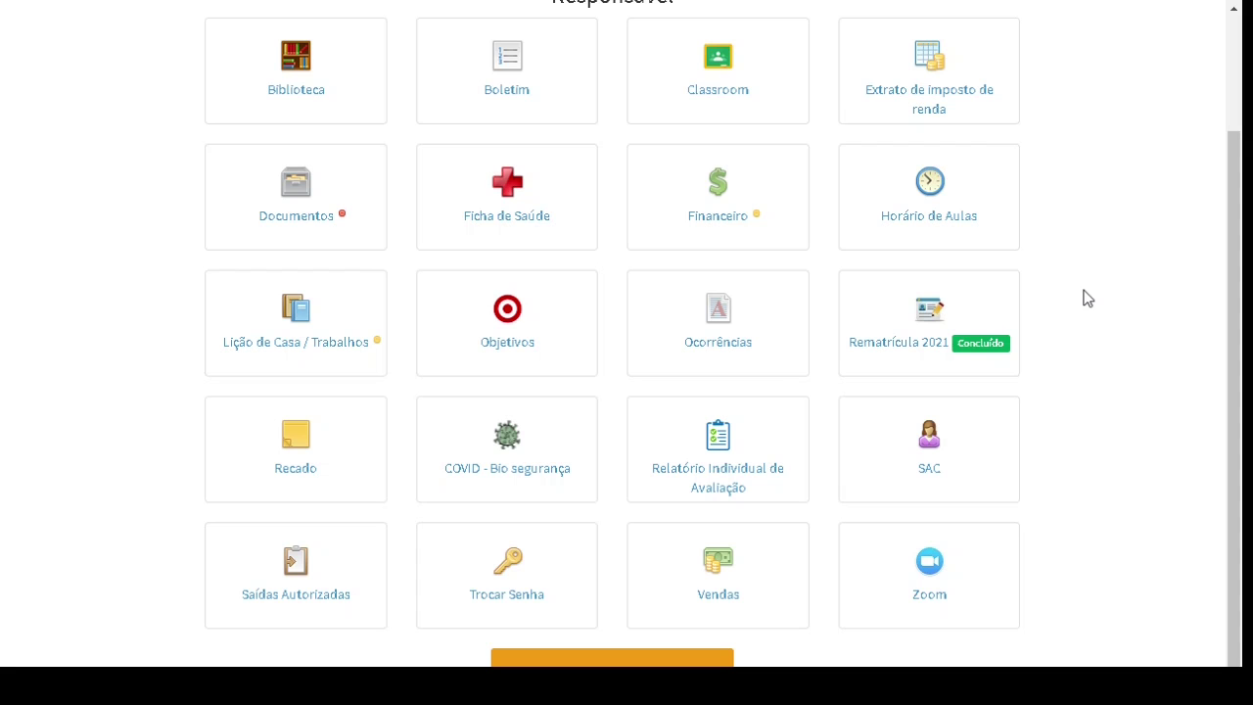
pyautogui.scroll(3, 1088, 327)
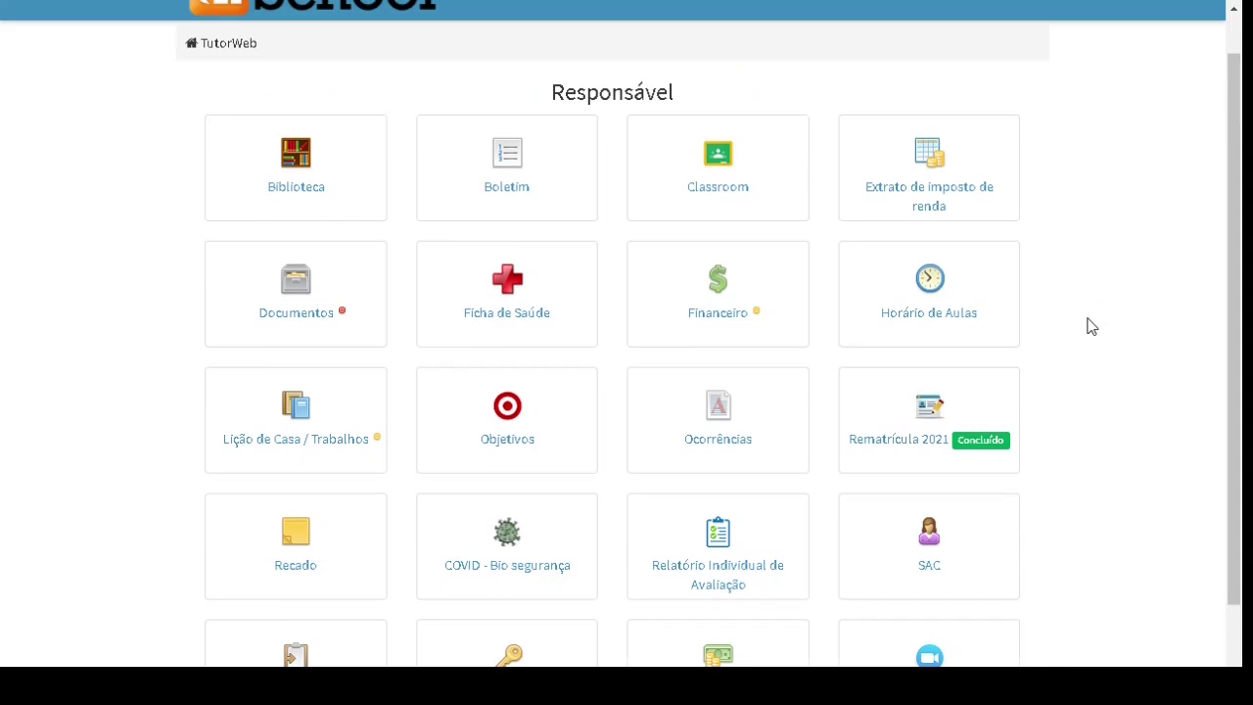